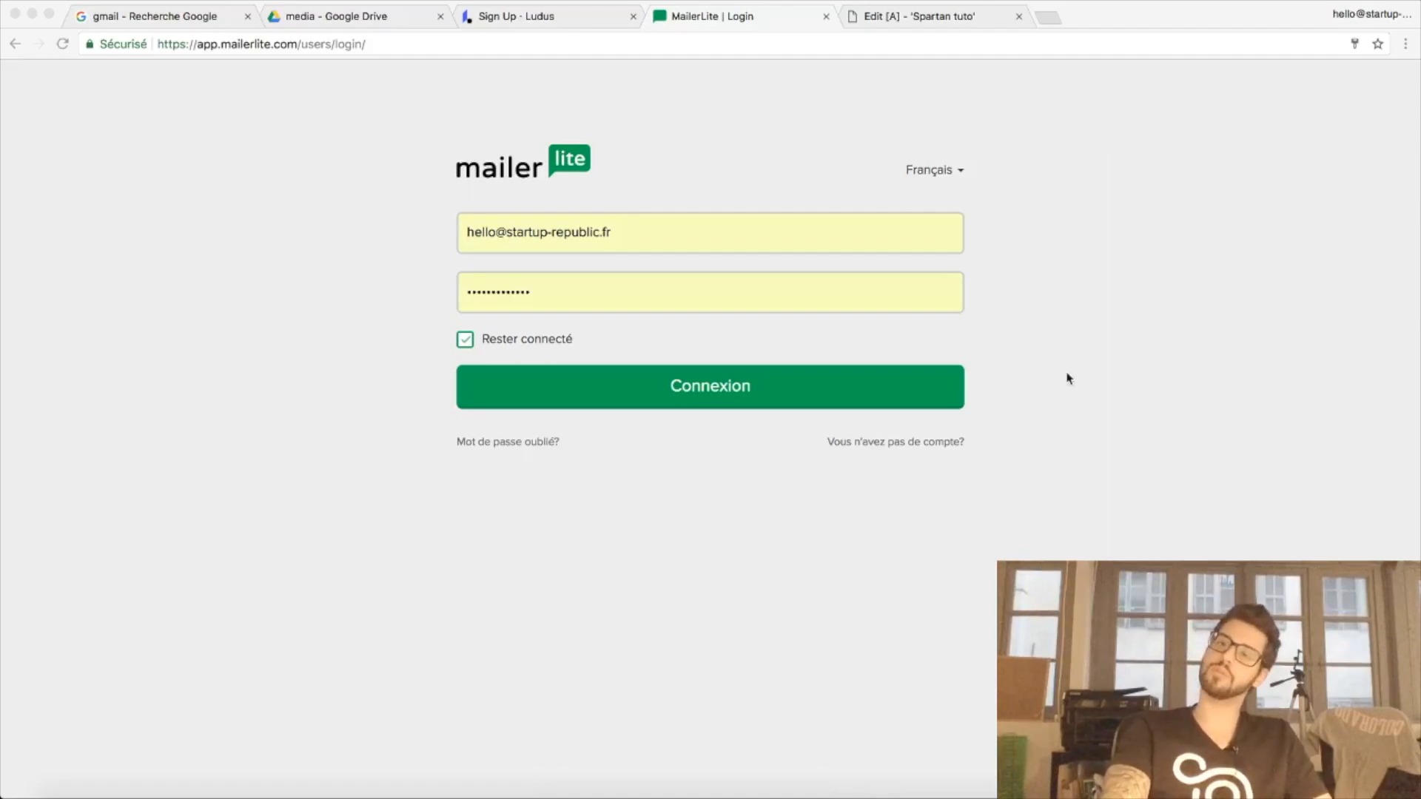
# Log in with the prefilled account credentials and review the dashboard's subscriber growth and monthly campaign statistics
pyautogui.click(745, 393)
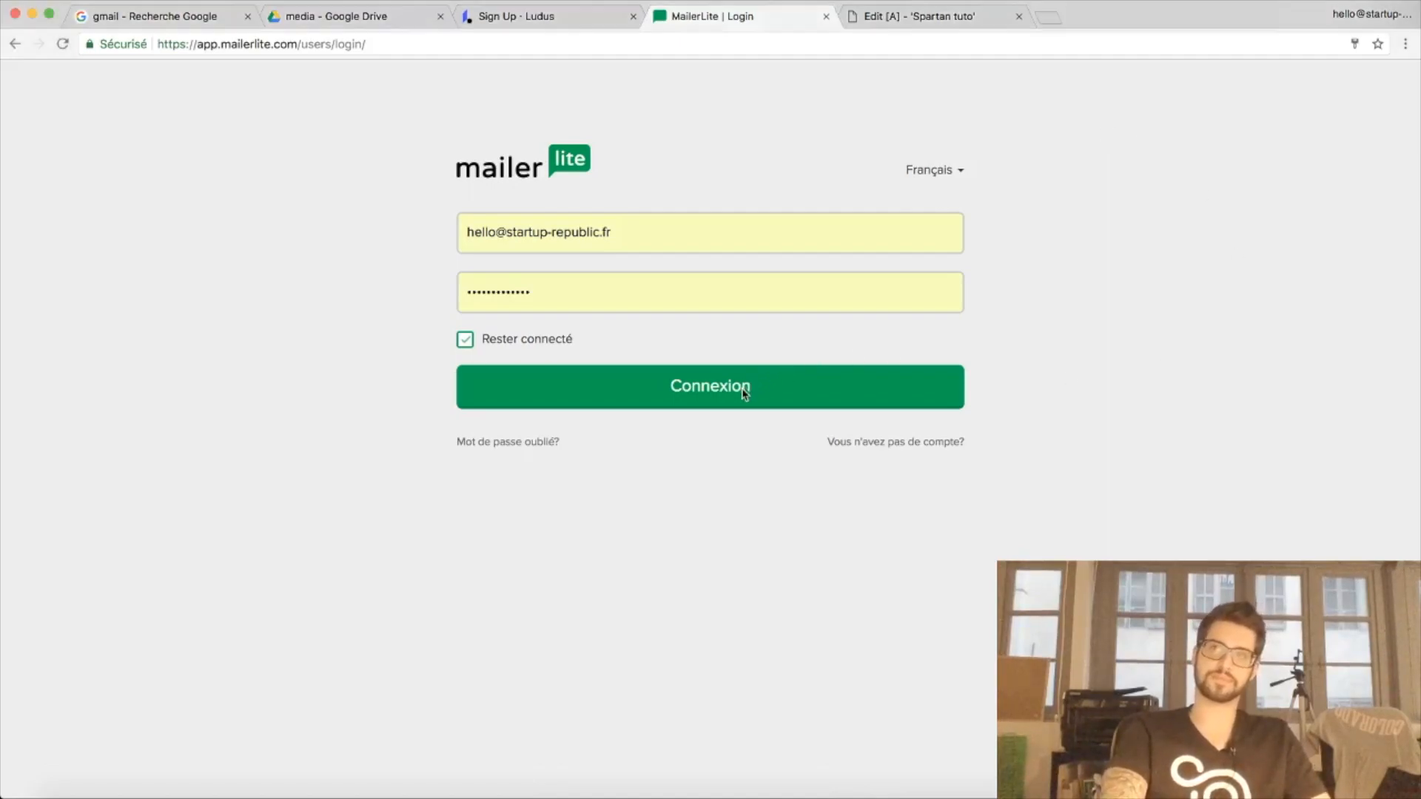
pyautogui.click(838, 399)
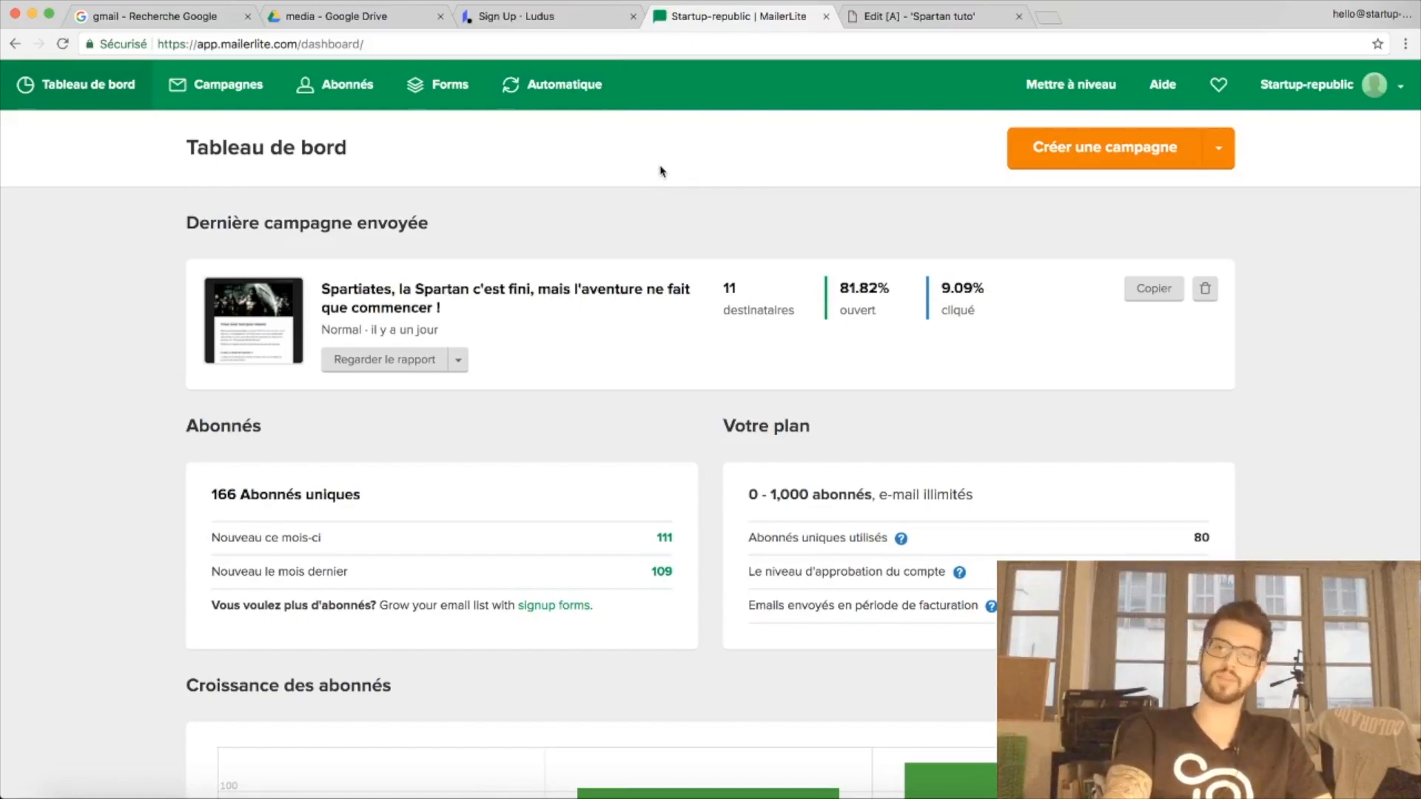
pyautogui.scroll(-1, 1295, 406)
pyautogui.scroll(-1, 1296, 411)
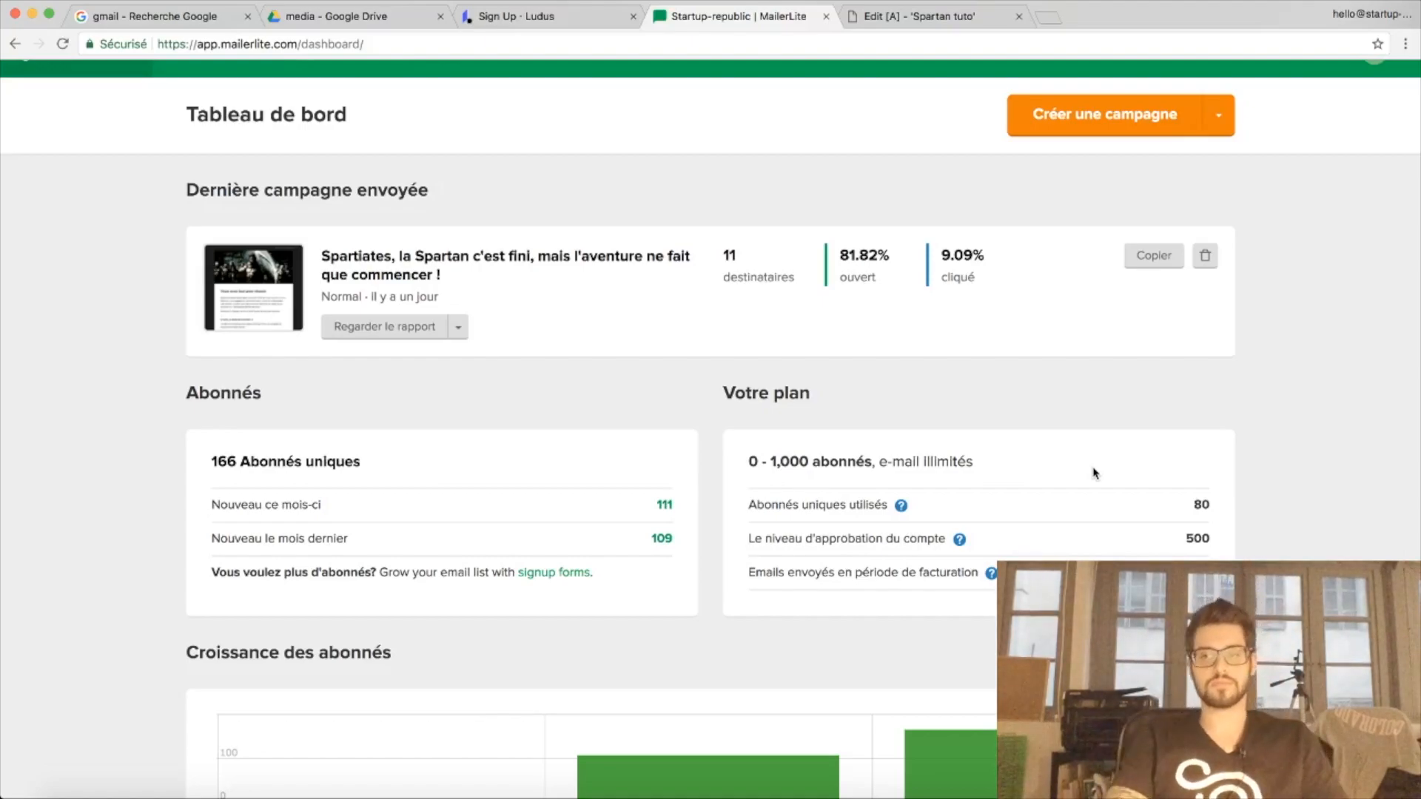
pyautogui.scroll(-8, 1094, 472)
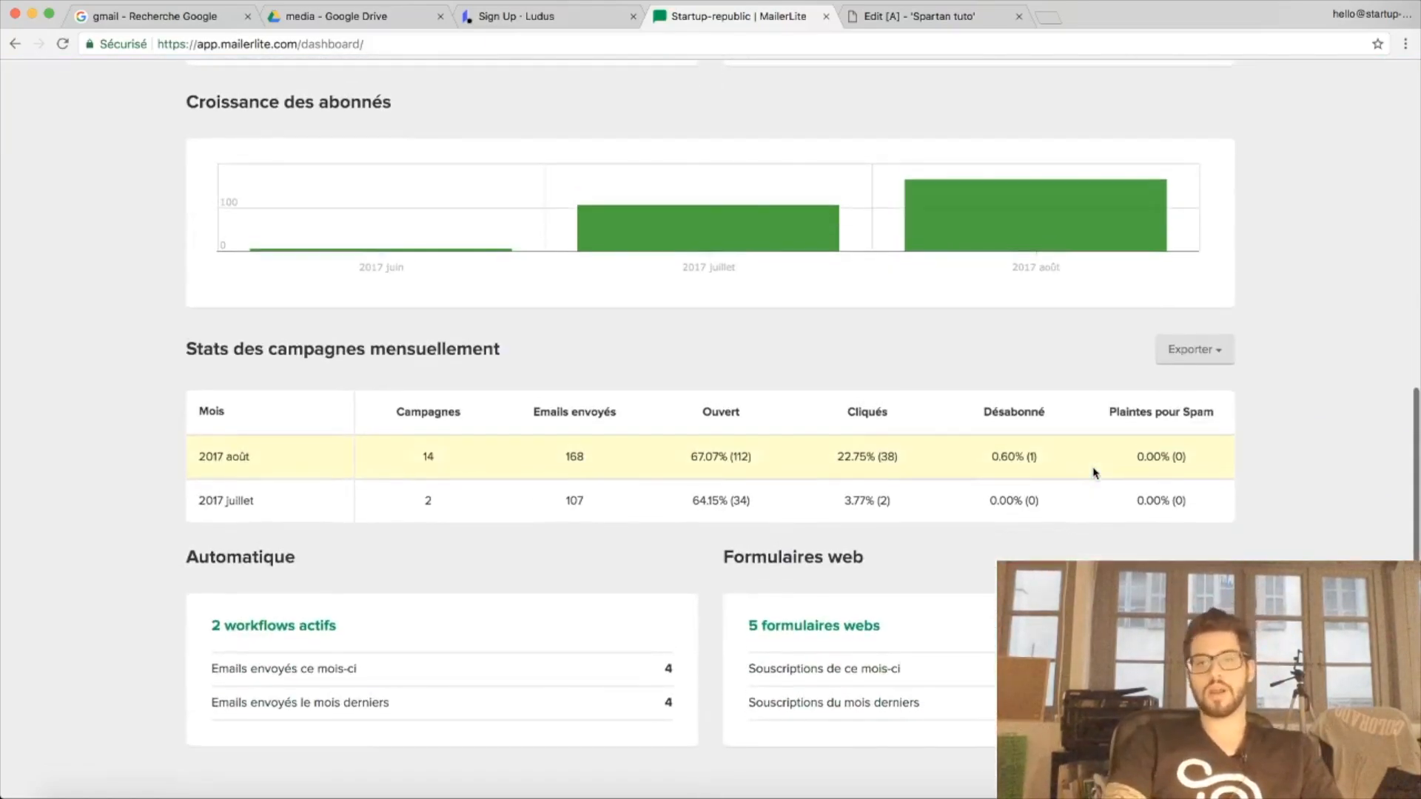
pyautogui.scroll(2, 1093, 472)
pyautogui.scroll(7, 1093, 473)
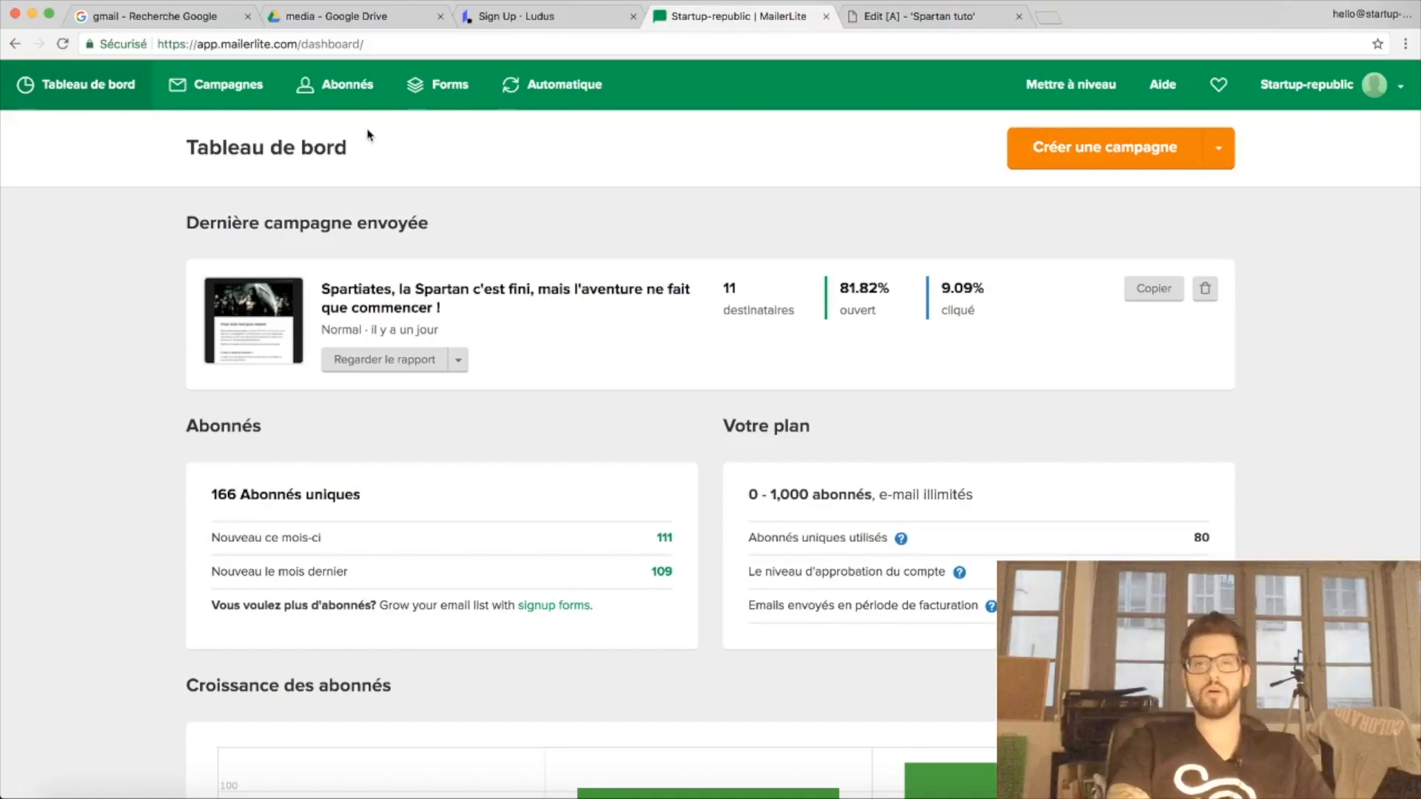
# Review the campaigns area, checking the sent emails, the drafts and the outbox
pyautogui.click(249, 99)
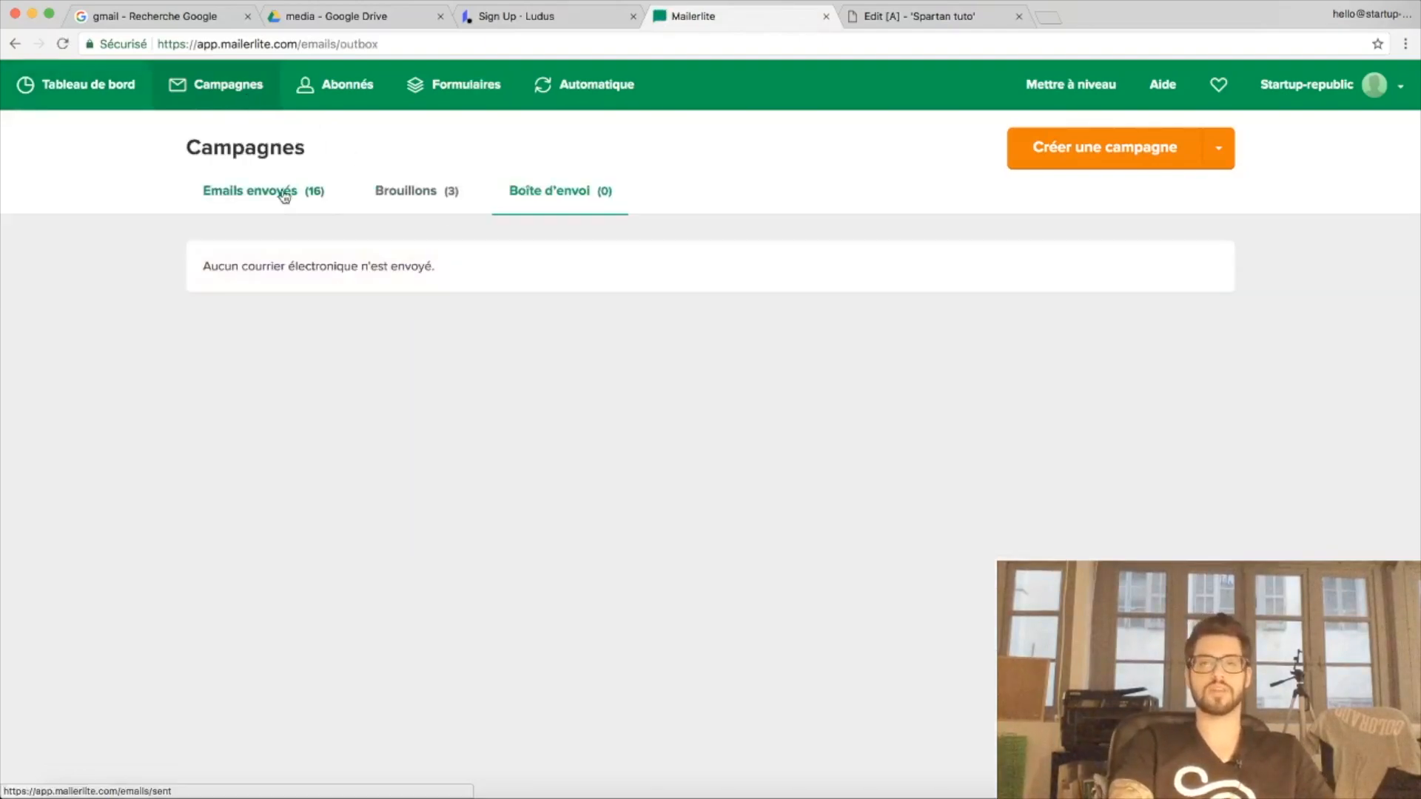
pyautogui.click(284, 194)
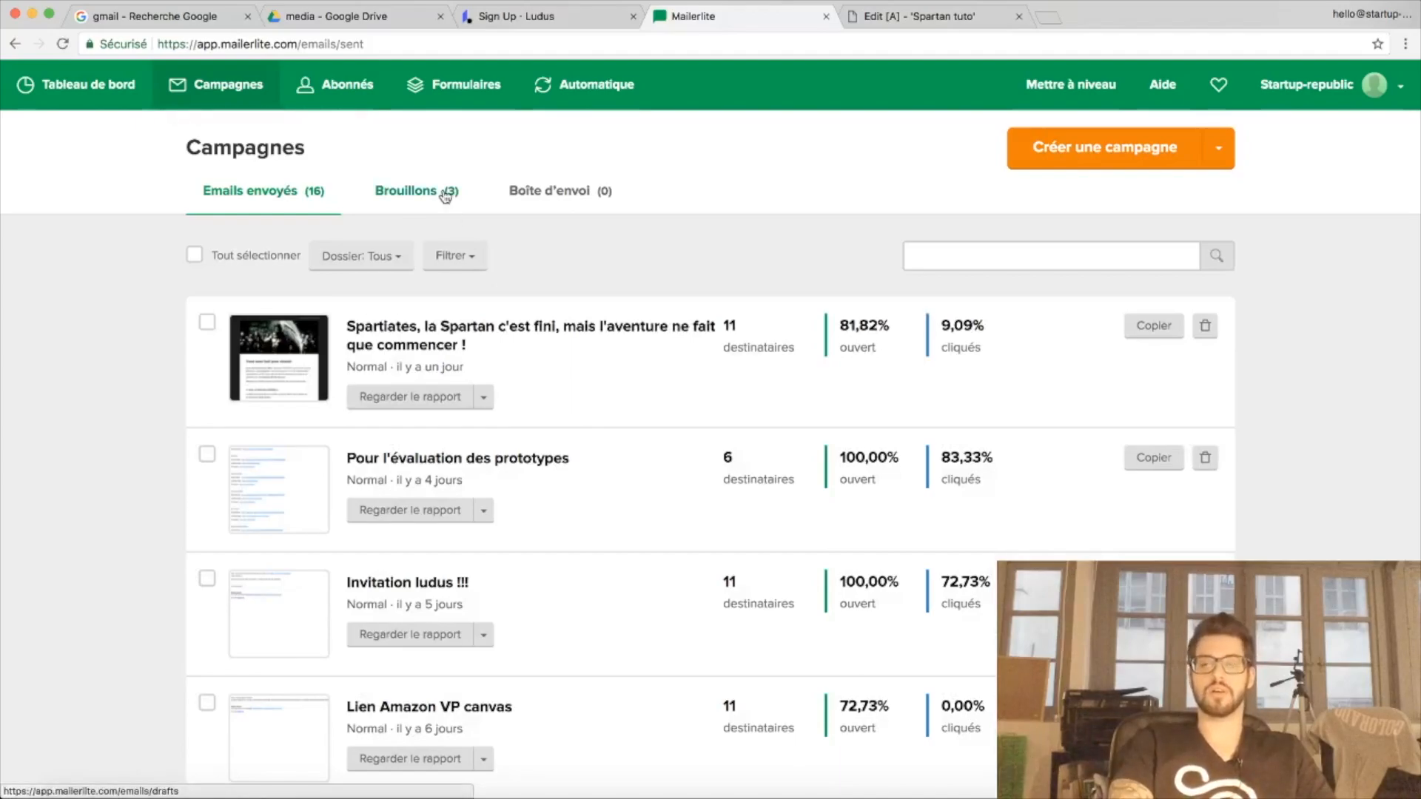
pyautogui.click(415, 194)
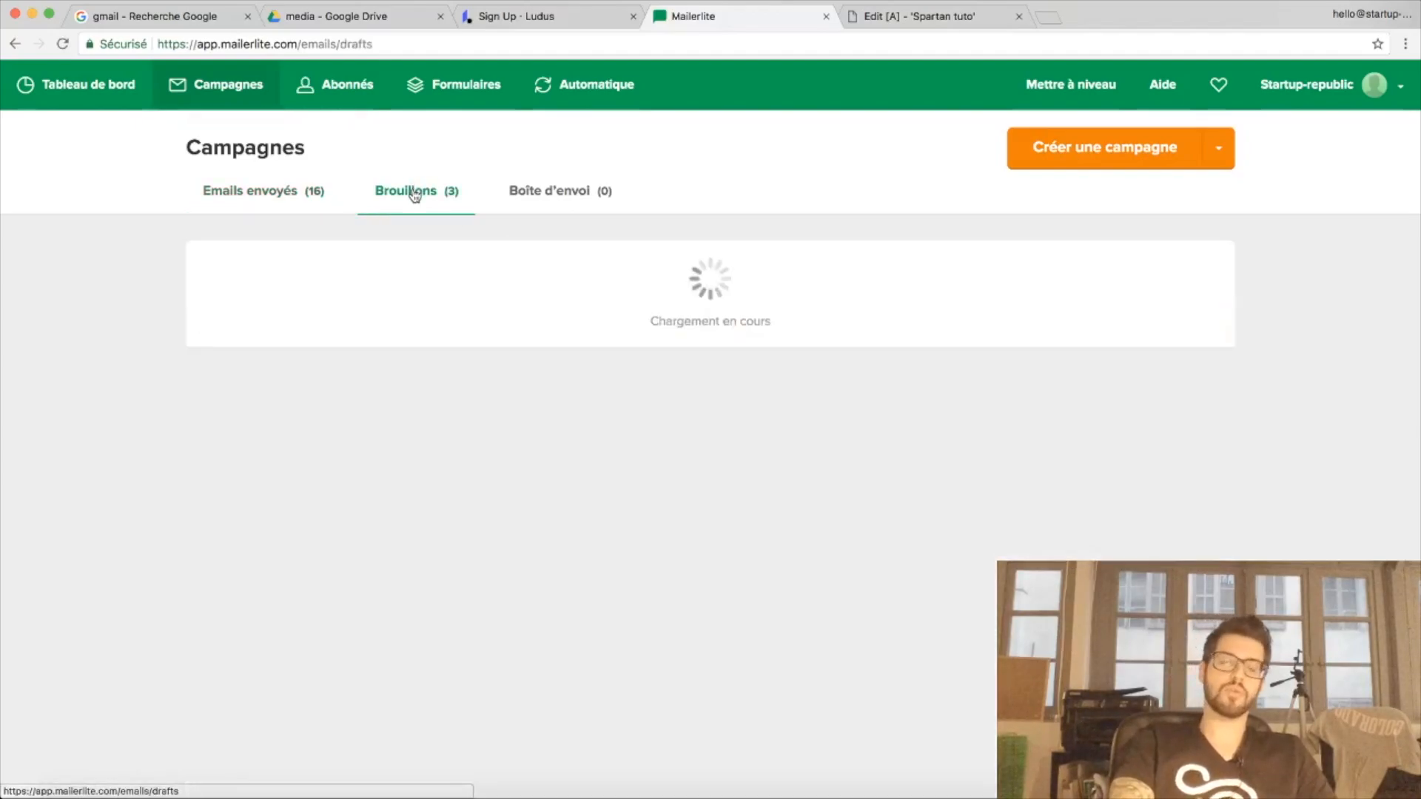
pyautogui.click(573, 191)
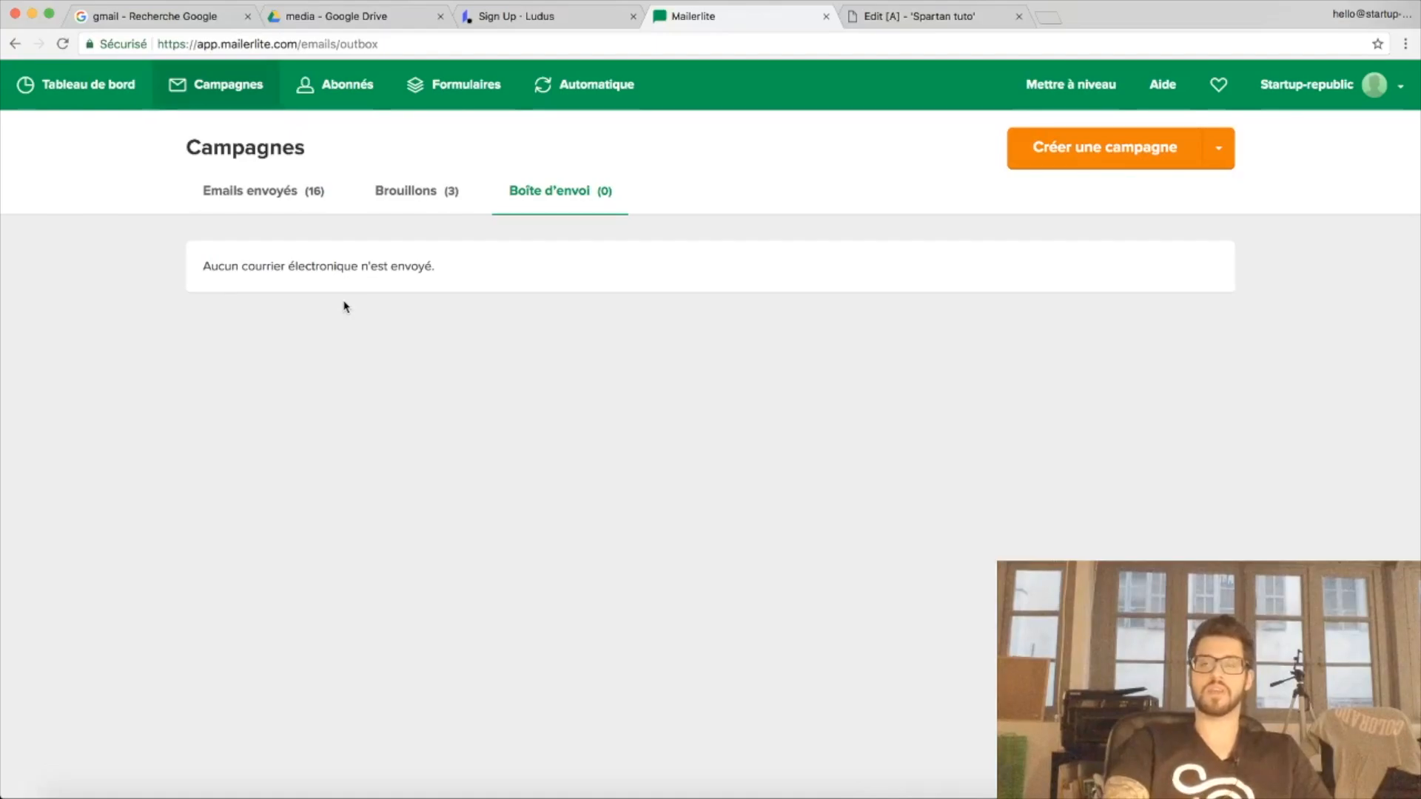
# Delete the subscriber group "Abonnés à la newsetter" from the recipient groups
pyautogui.click(364, 93)
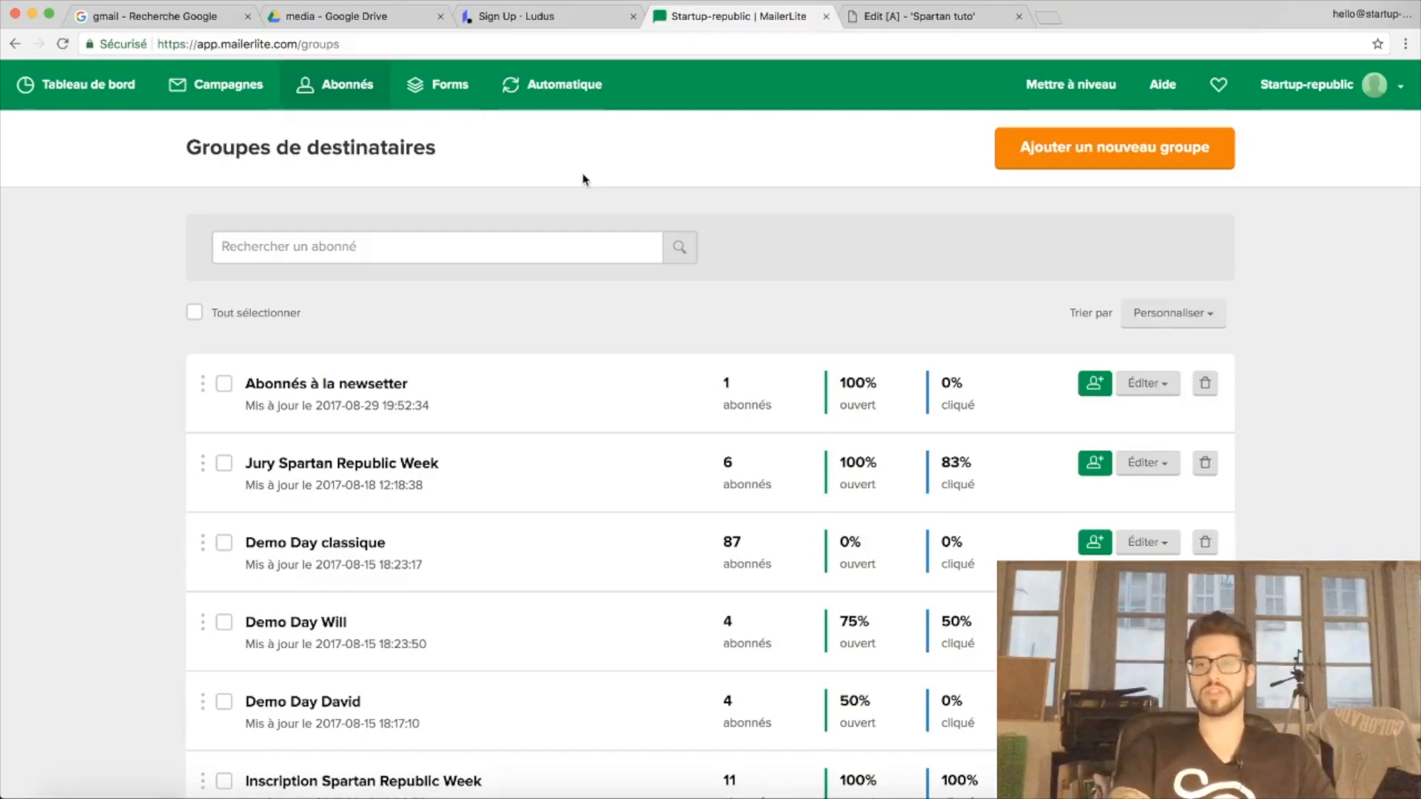
pyautogui.scroll(-2, 802, 304)
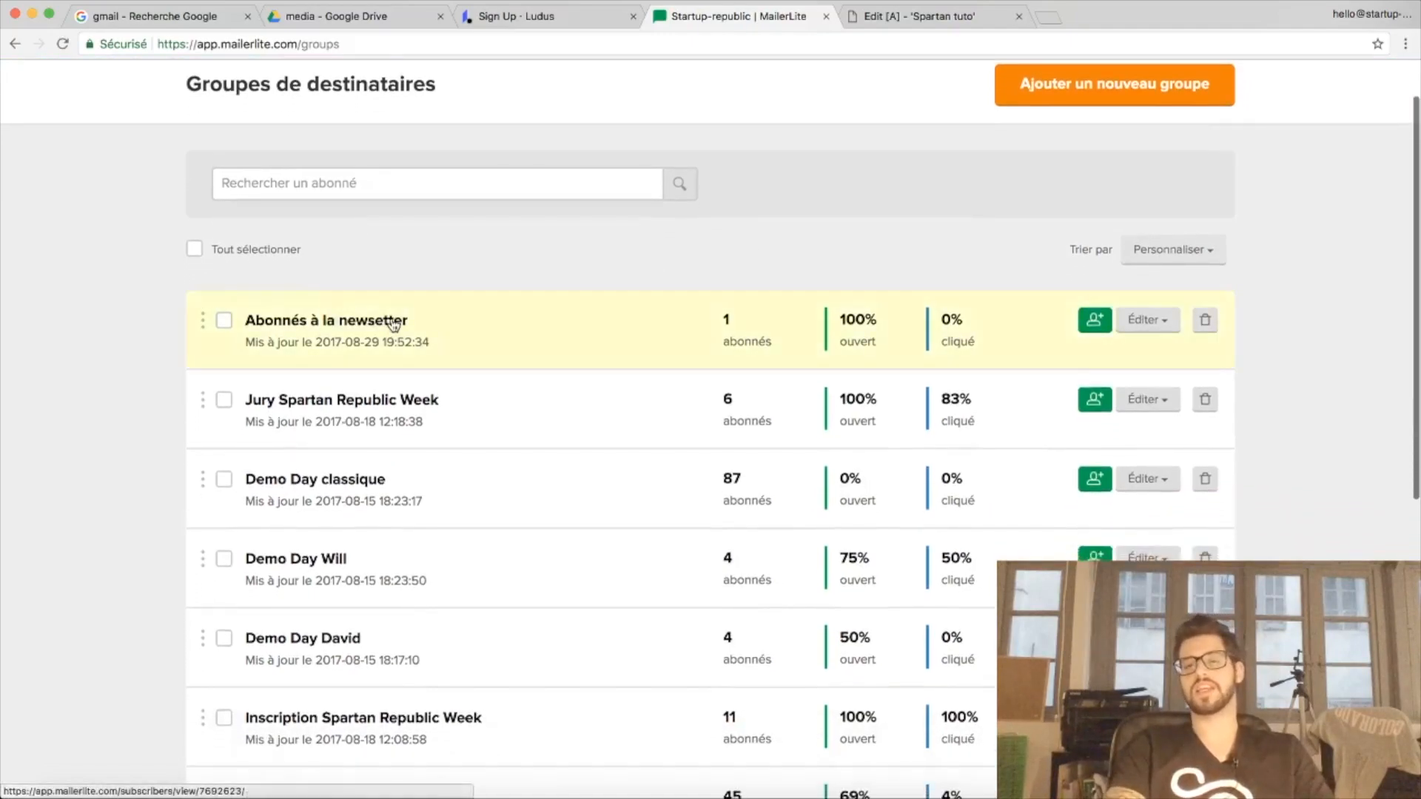
pyautogui.click(224, 322)
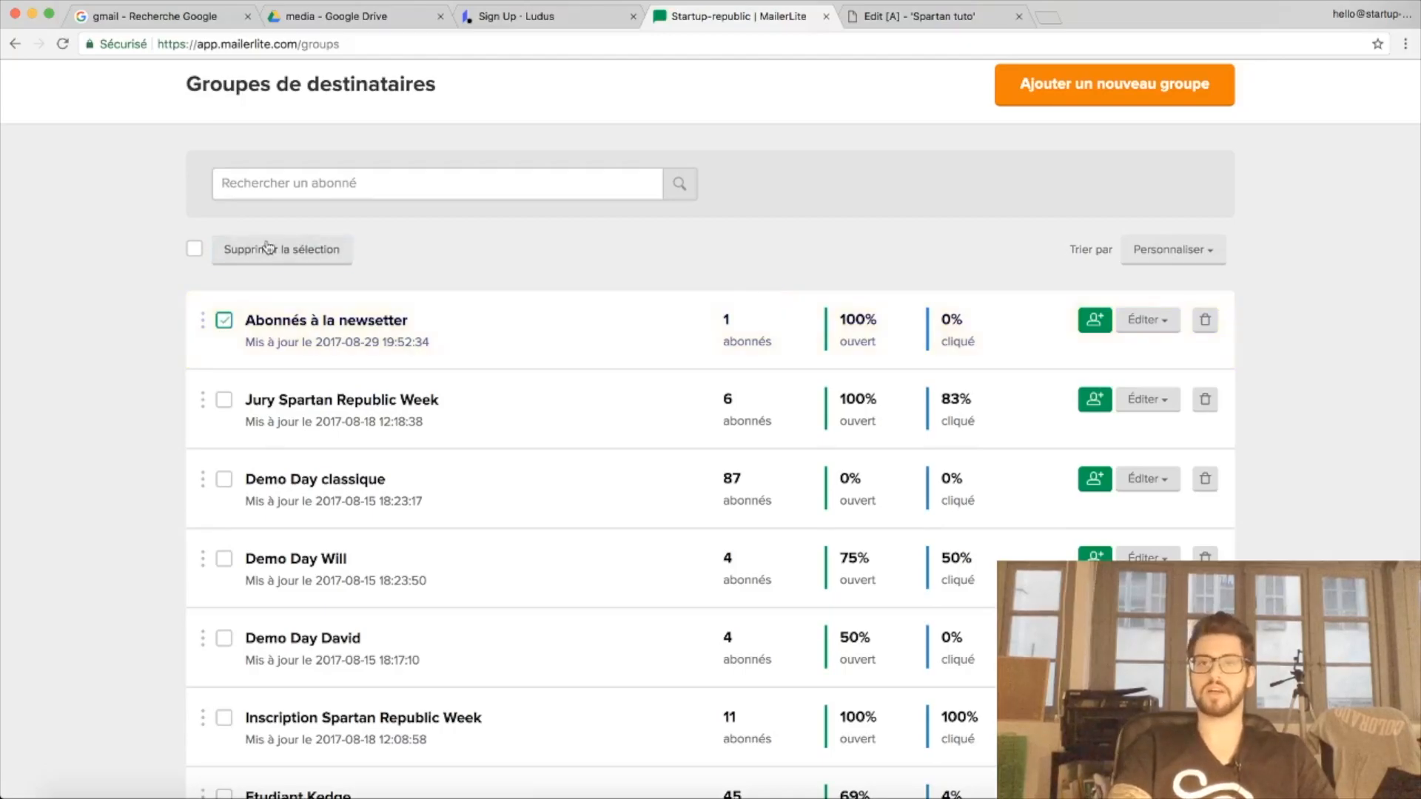
pyautogui.click(268, 249)
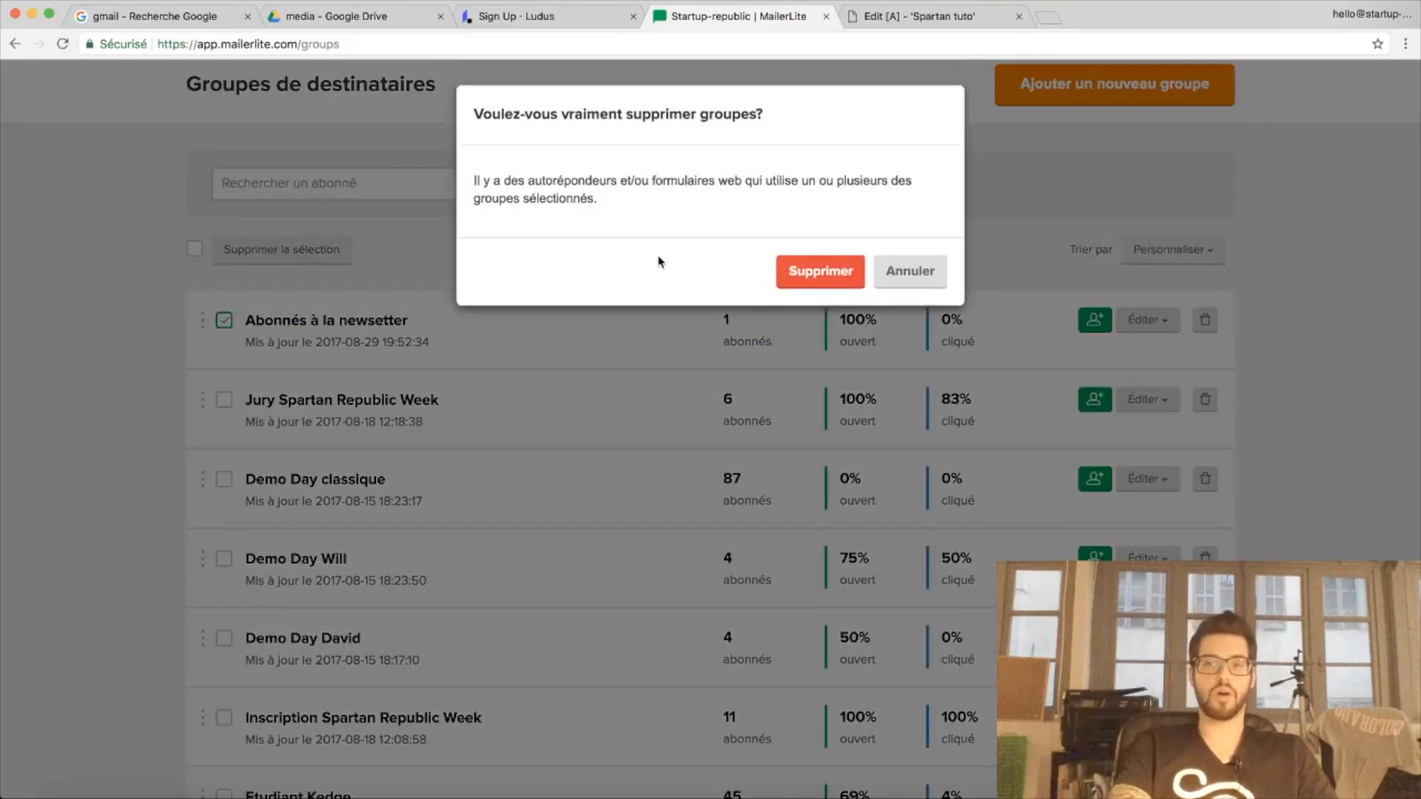
pyautogui.click(844, 276)
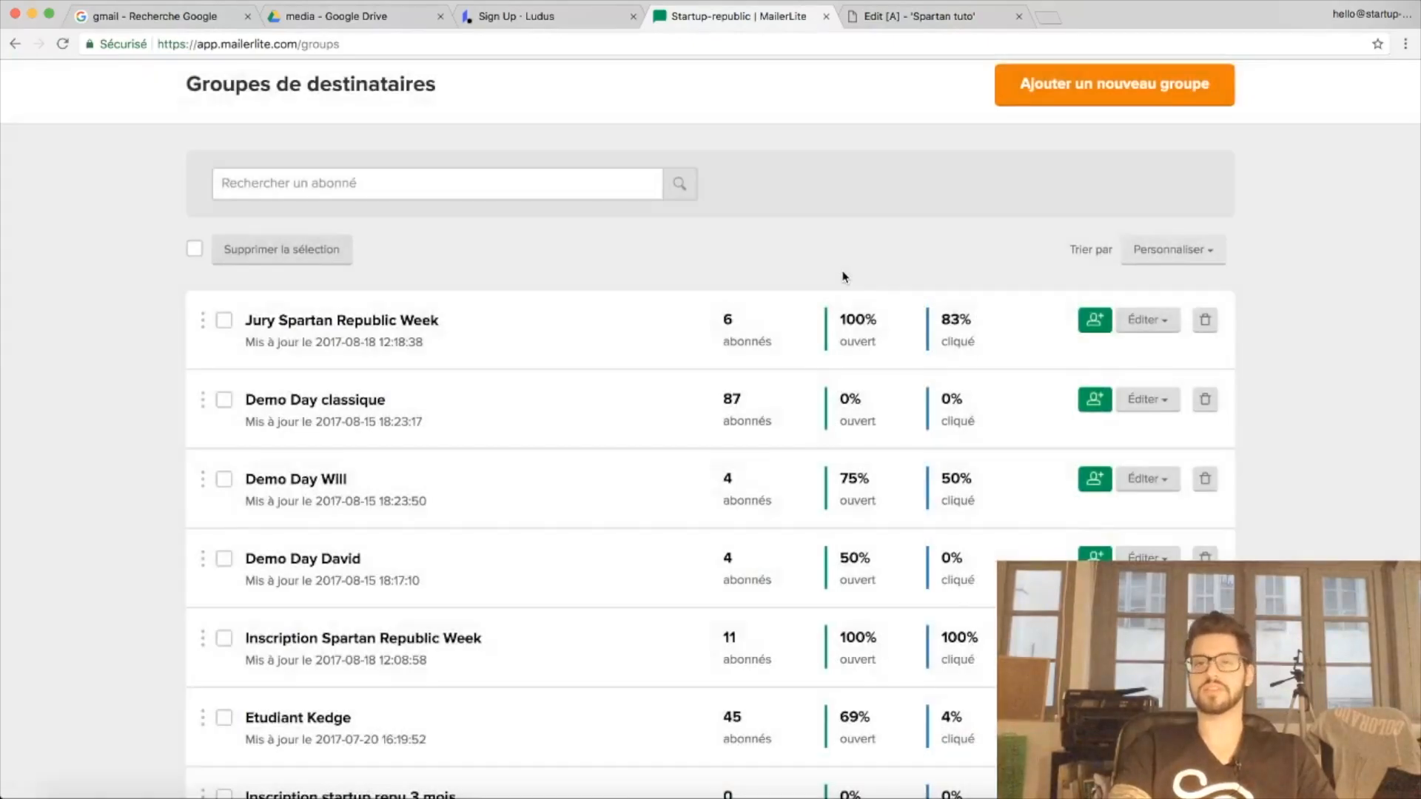
# Create a new subscriber group named "Abonnés Newsletter"
pyautogui.scroll(-3, 843, 274)
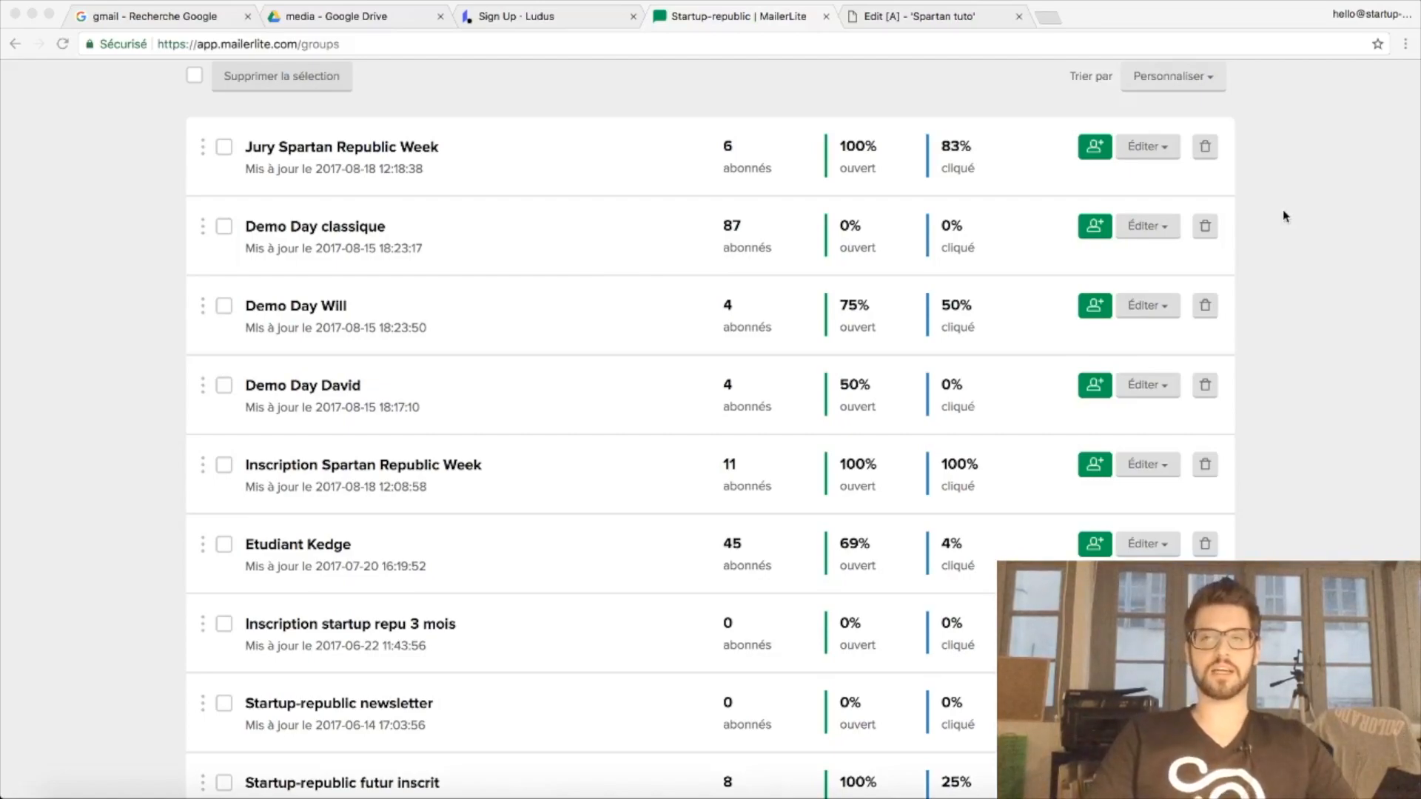
pyautogui.scroll(-2, 1271, 330)
pyautogui.scroll(-1, 1270, 329)
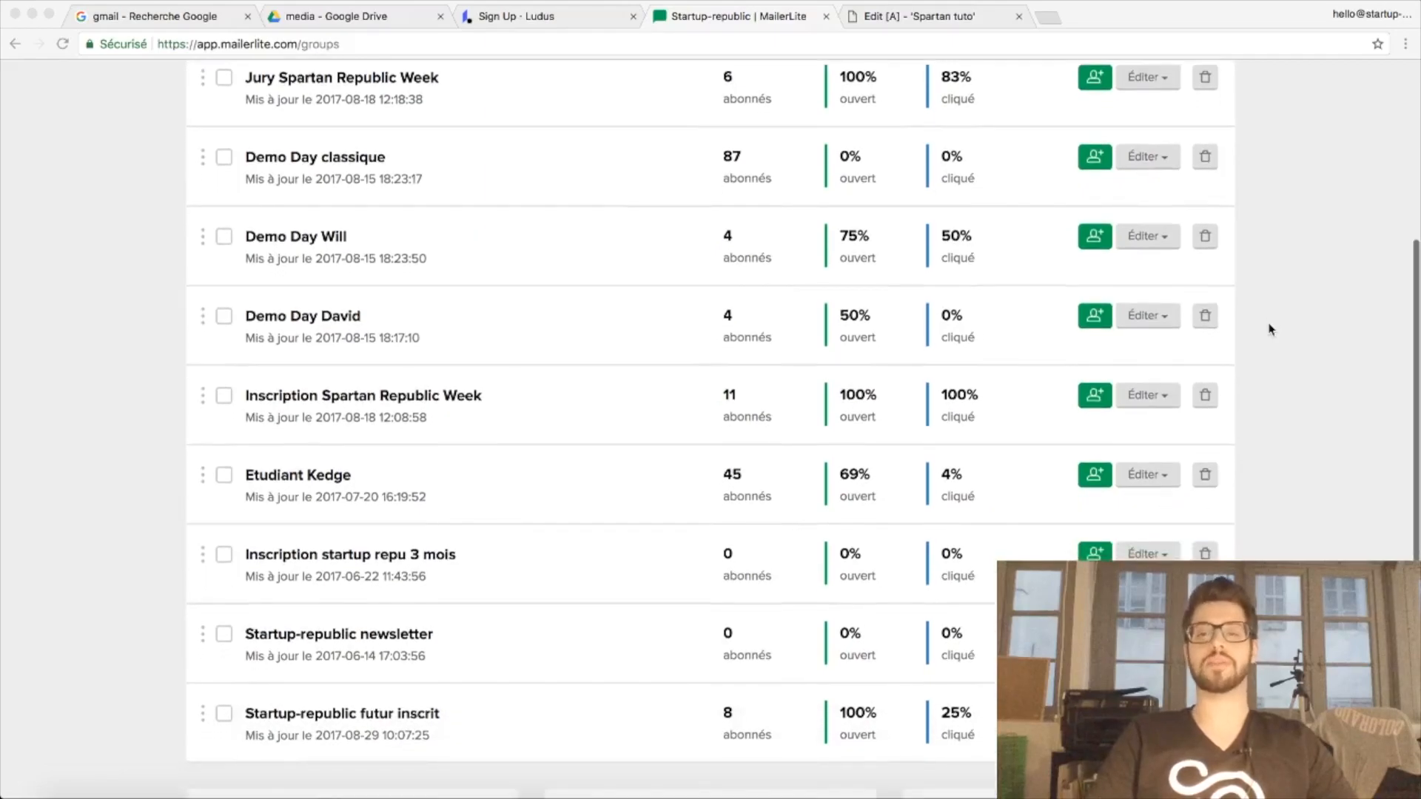
pyautogui.scroll(-3, 1270, 330)
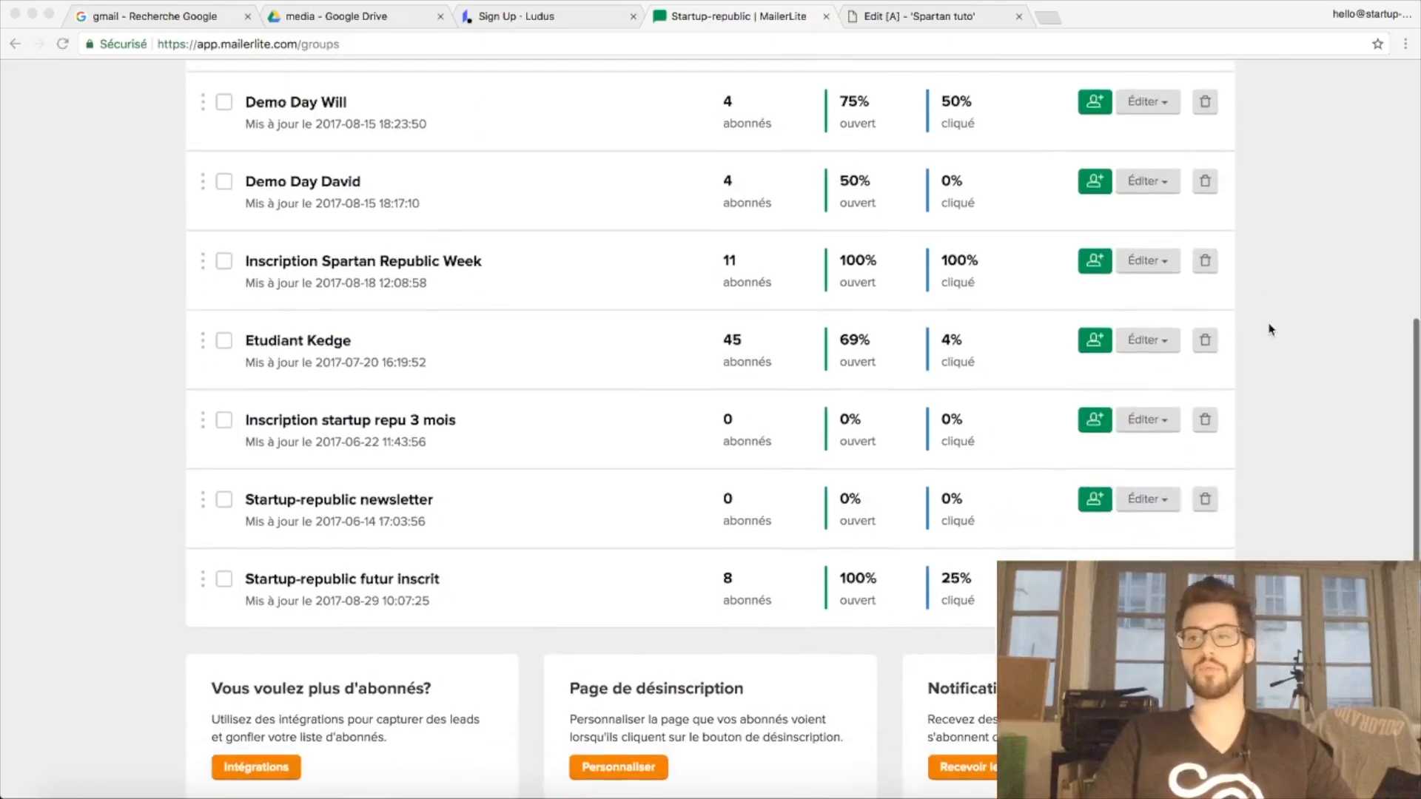
pyautogui.scroll(5, 1271, 329)
pyautogui.scroll(3, 1271, 329)
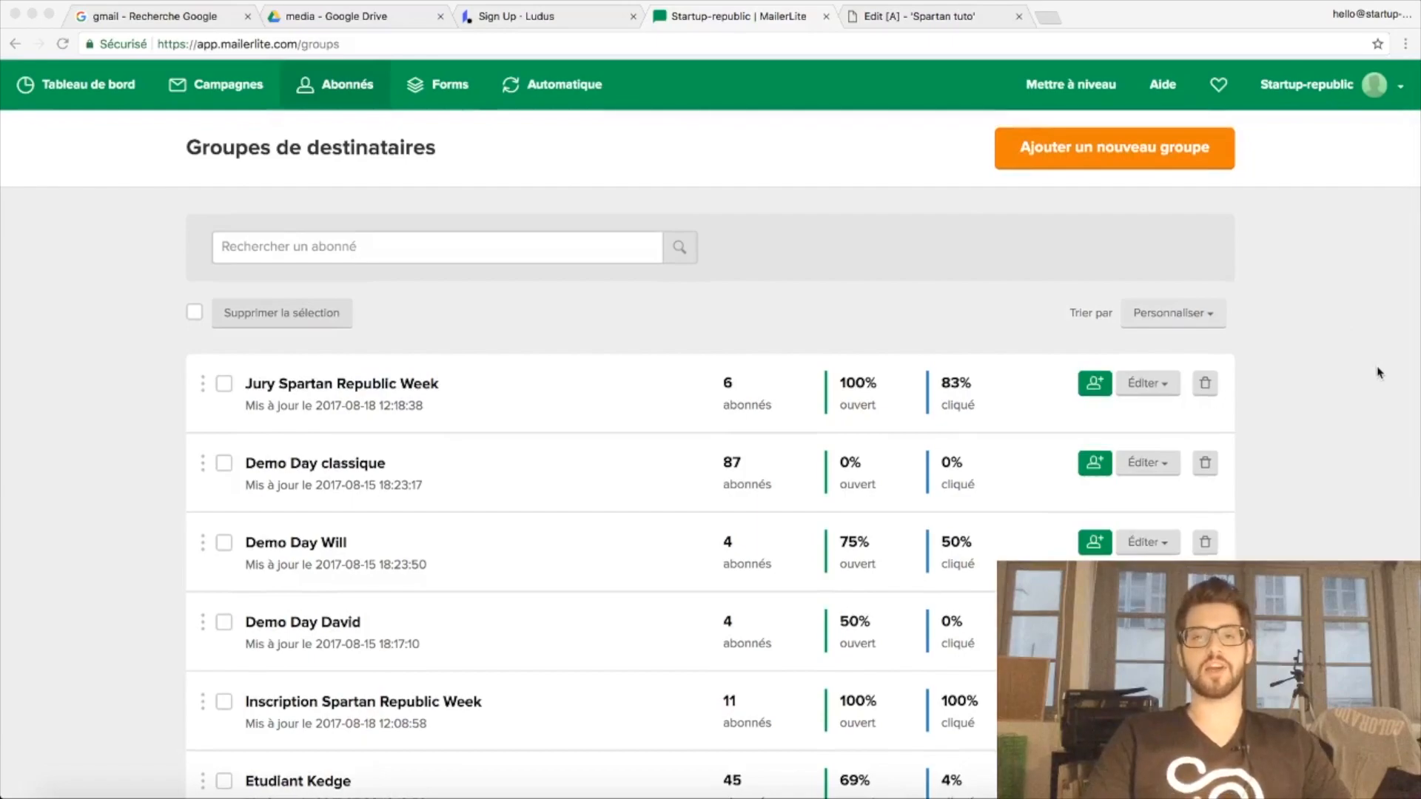
pyautogui.click(1098, 166)
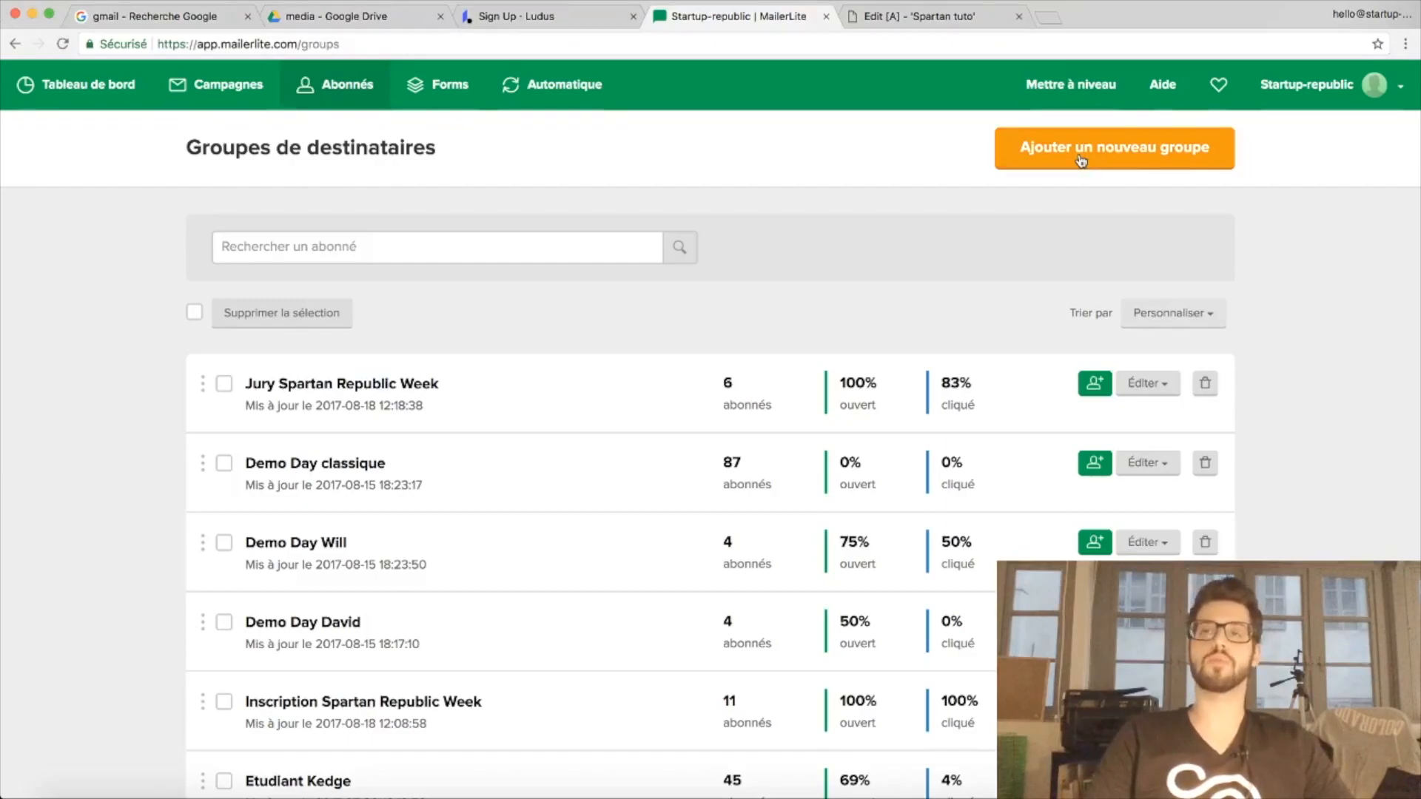
pyautogui.click(1082, 160)
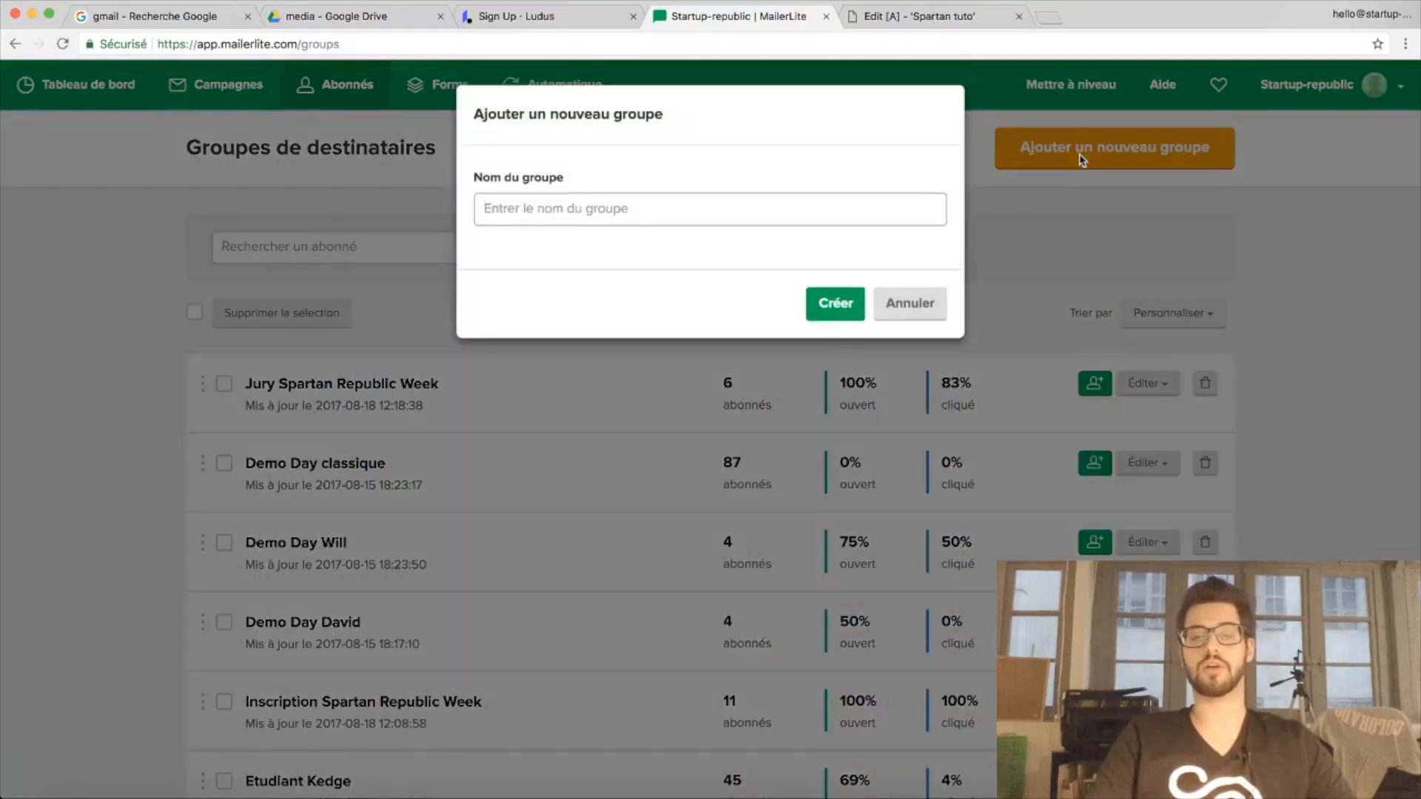
pyautogui.write('Abonnés Newsletter')
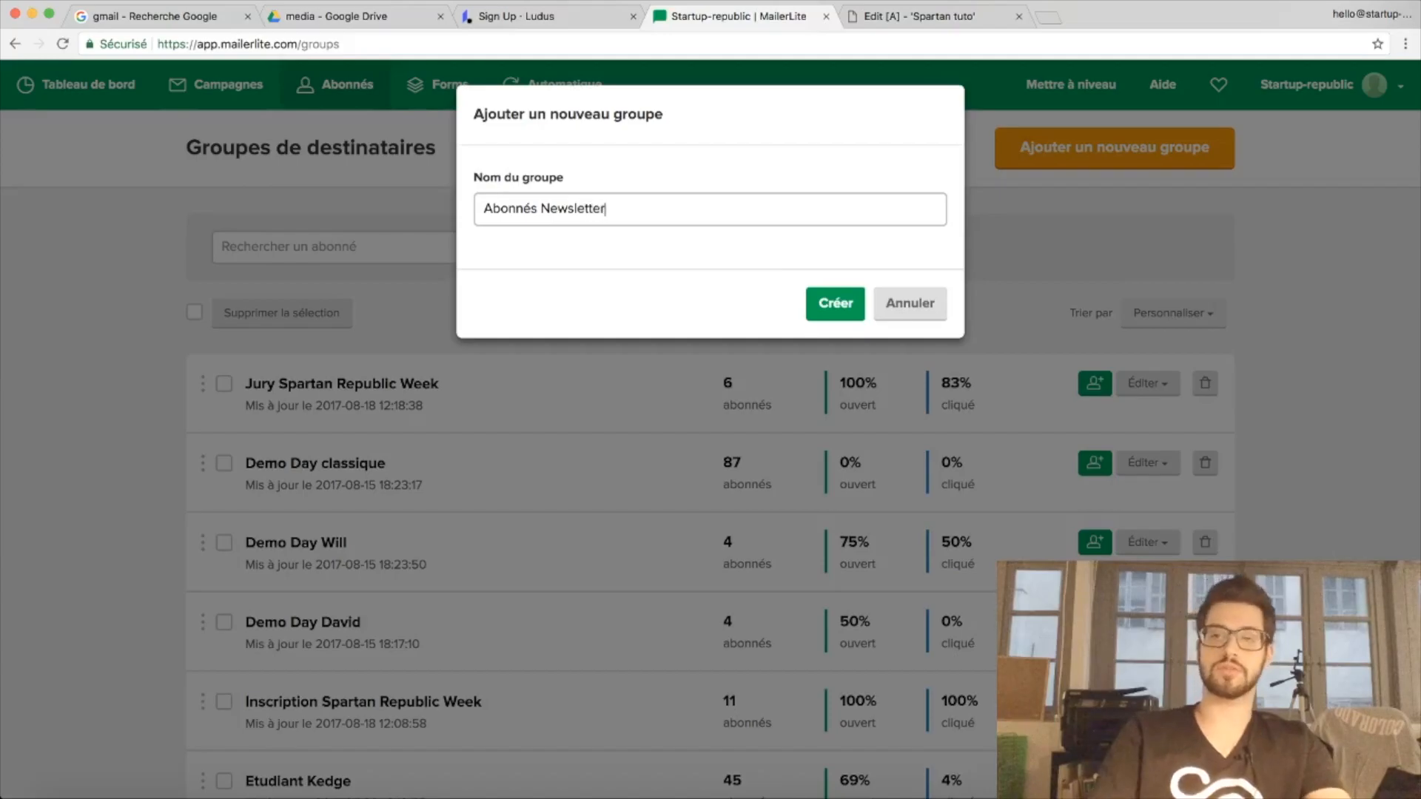
pyautogui.click(836, 305)
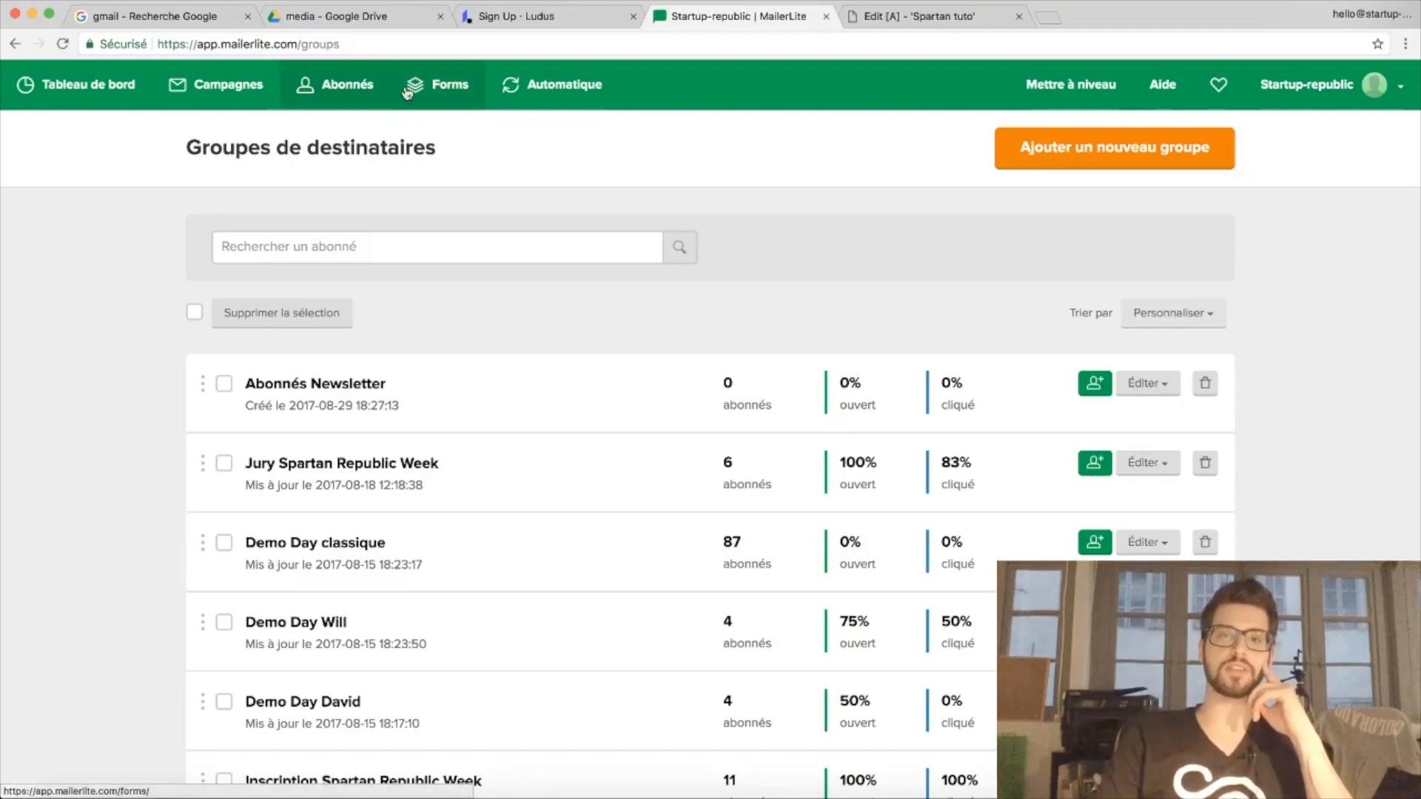
# Look through the form types available: landing pages, popups and embedded forms
pyautogui.click(408, 91)
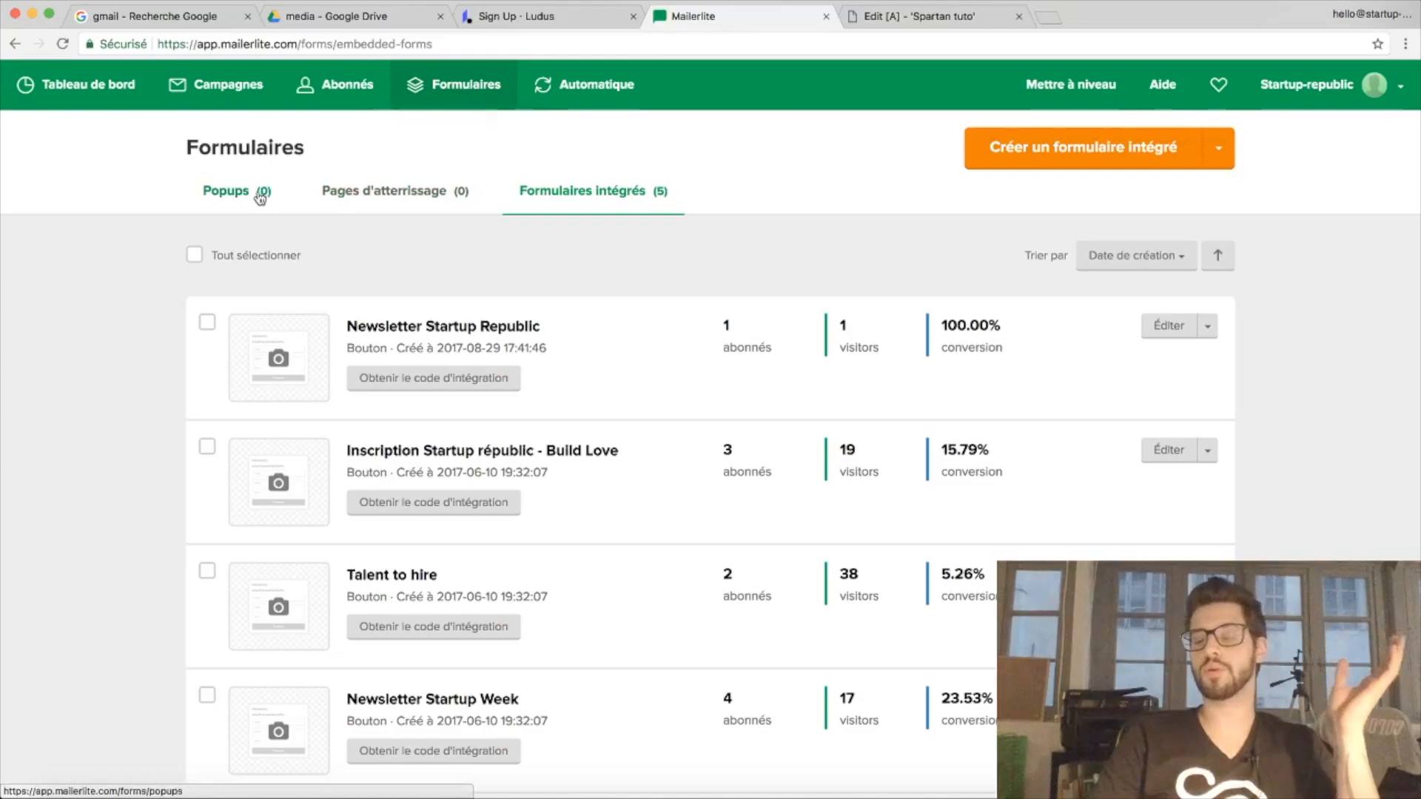
pyautogui.click(364, 197)
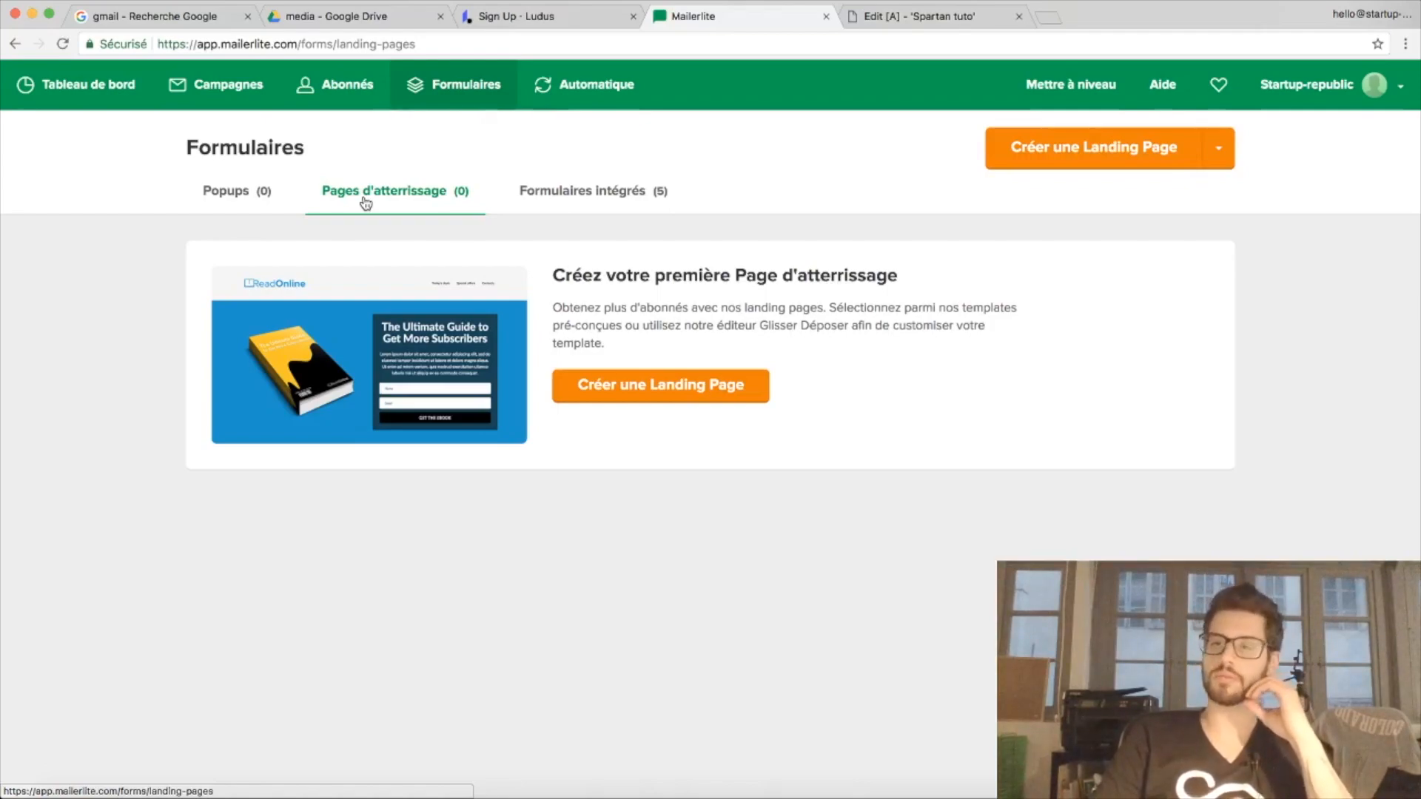
pyautogui.click(263, 193)
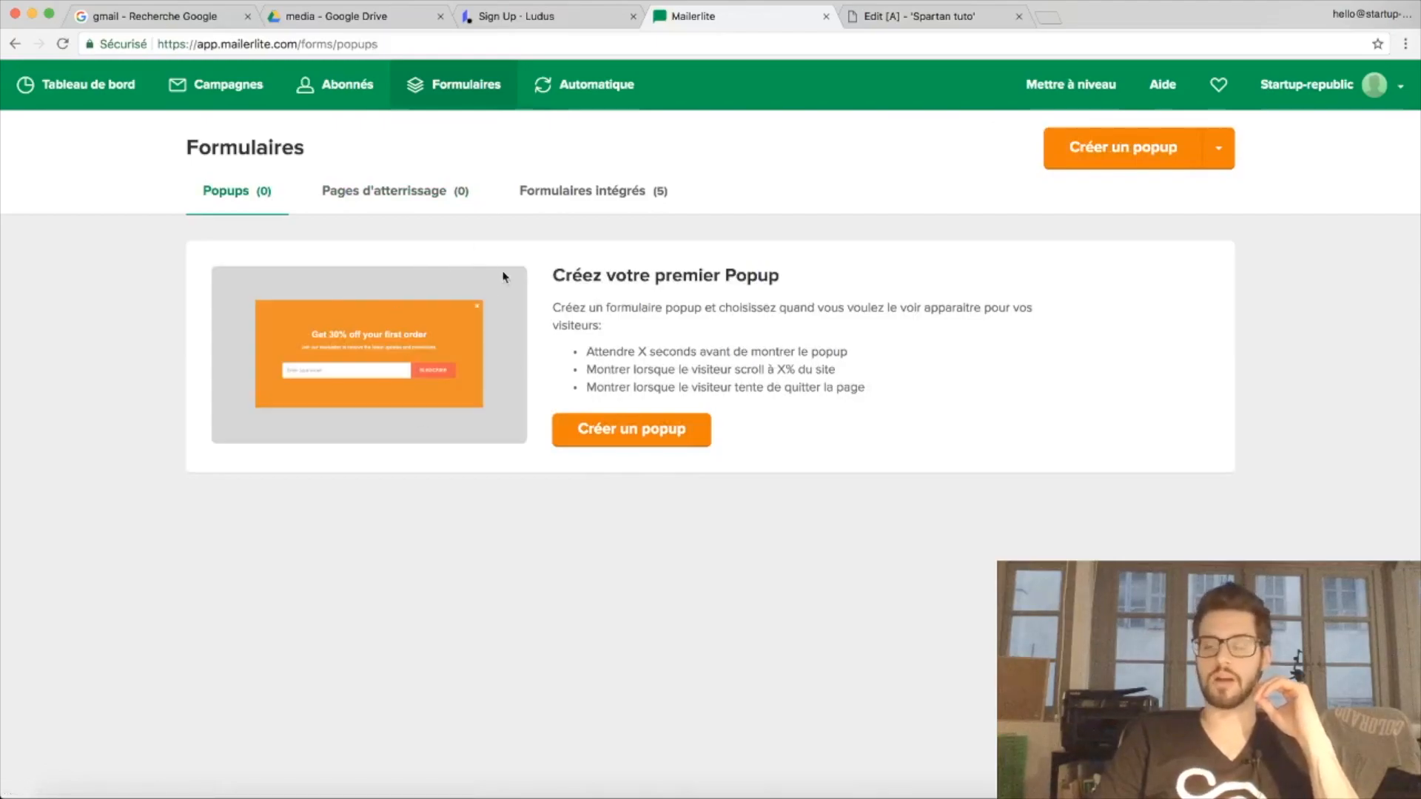
pyautogui.click(572, 196)
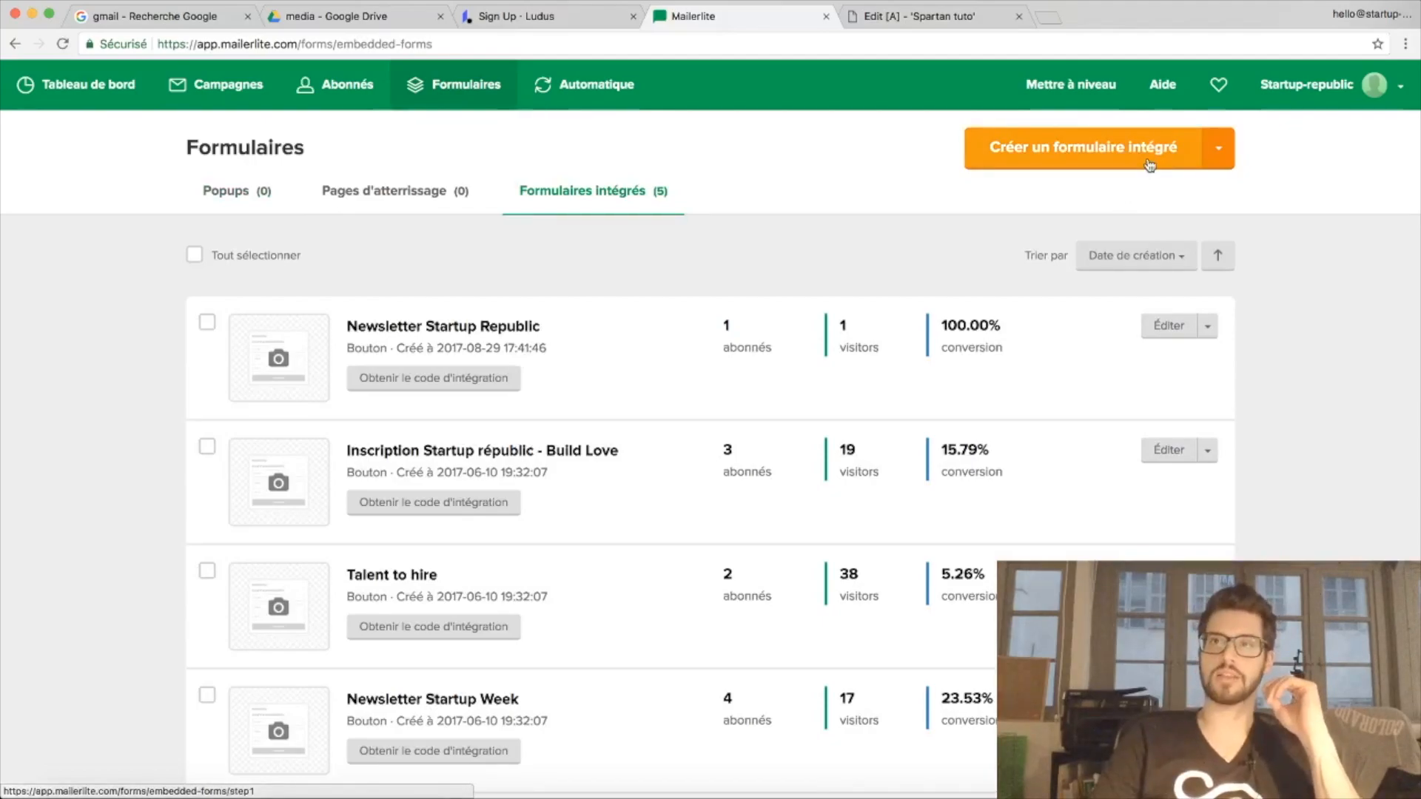
# Create a new embedded form named "Abonnement newsletter" and save the name
pyautogui.click(1150, 164)
pyautogui.click(468, 295)
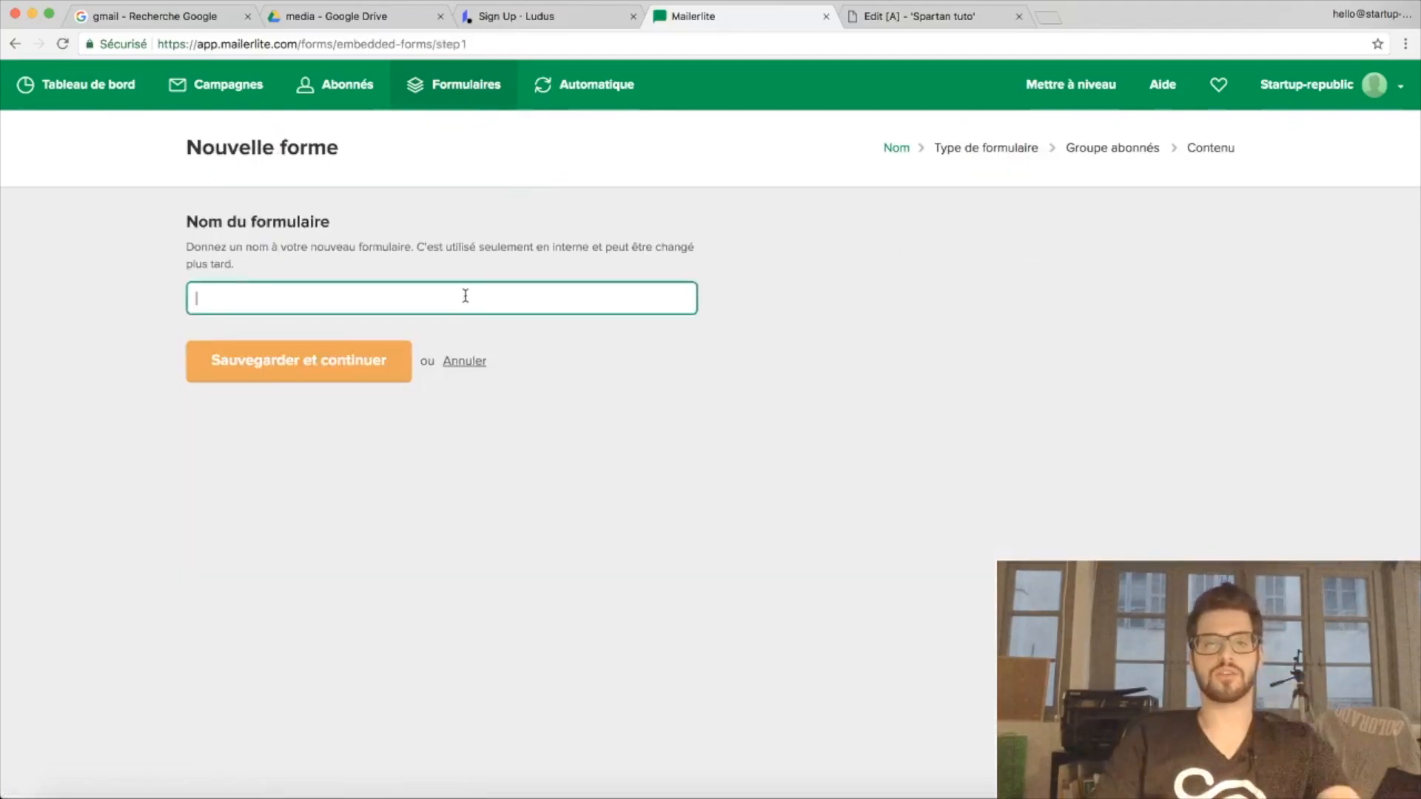
pyautogui.write('Aboinnement')
pyautogui.press('BackSpace')
pyautogui.press('BackSpace')
pyautogui.press('BackSpace')
pyautogui.press('BackSpace')
pyautogui.press('BackSpace')
pyautogui.press('BackSpace')
pyautogui.press('BackSpace')
pyautogui.press('BackSpace')
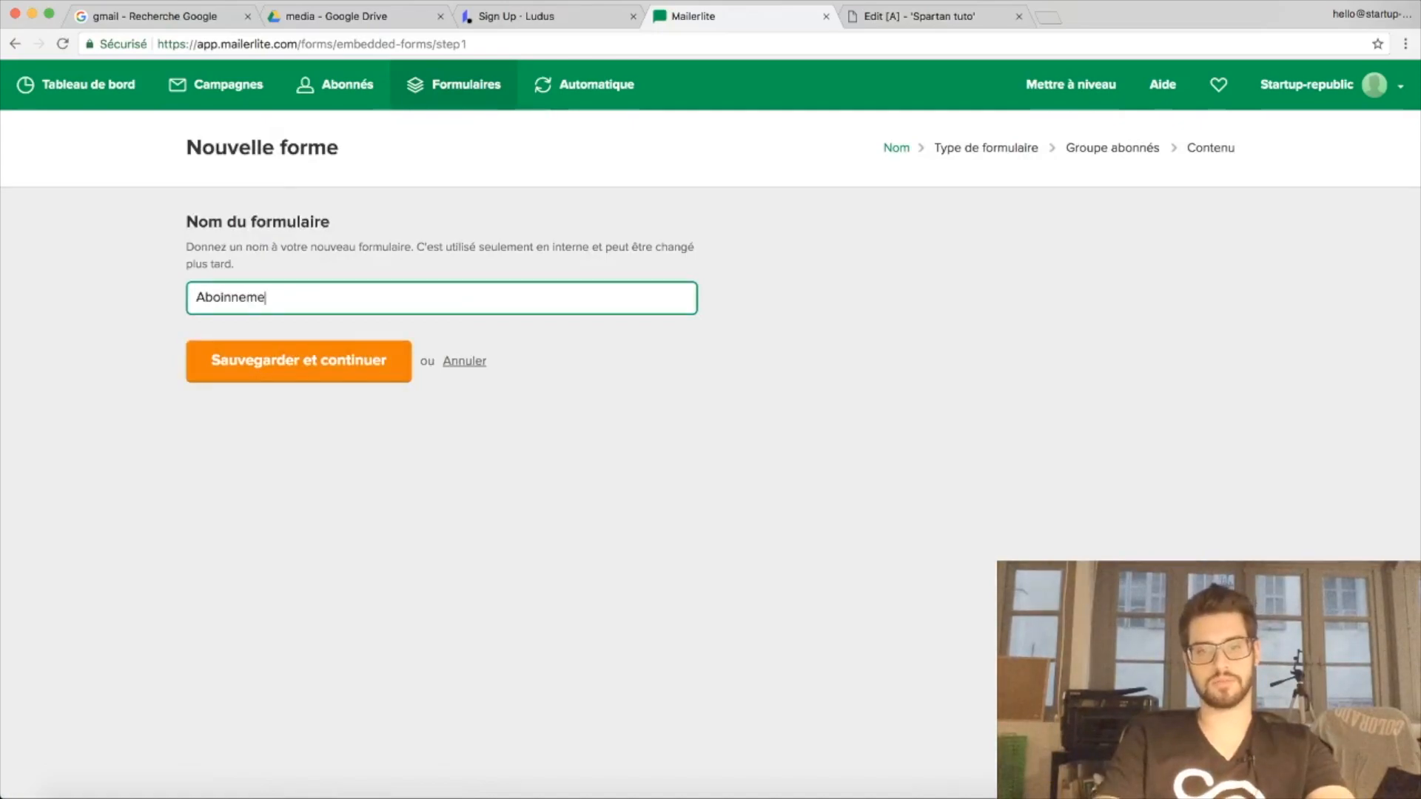
pyautogui.write('nnement newsletter')
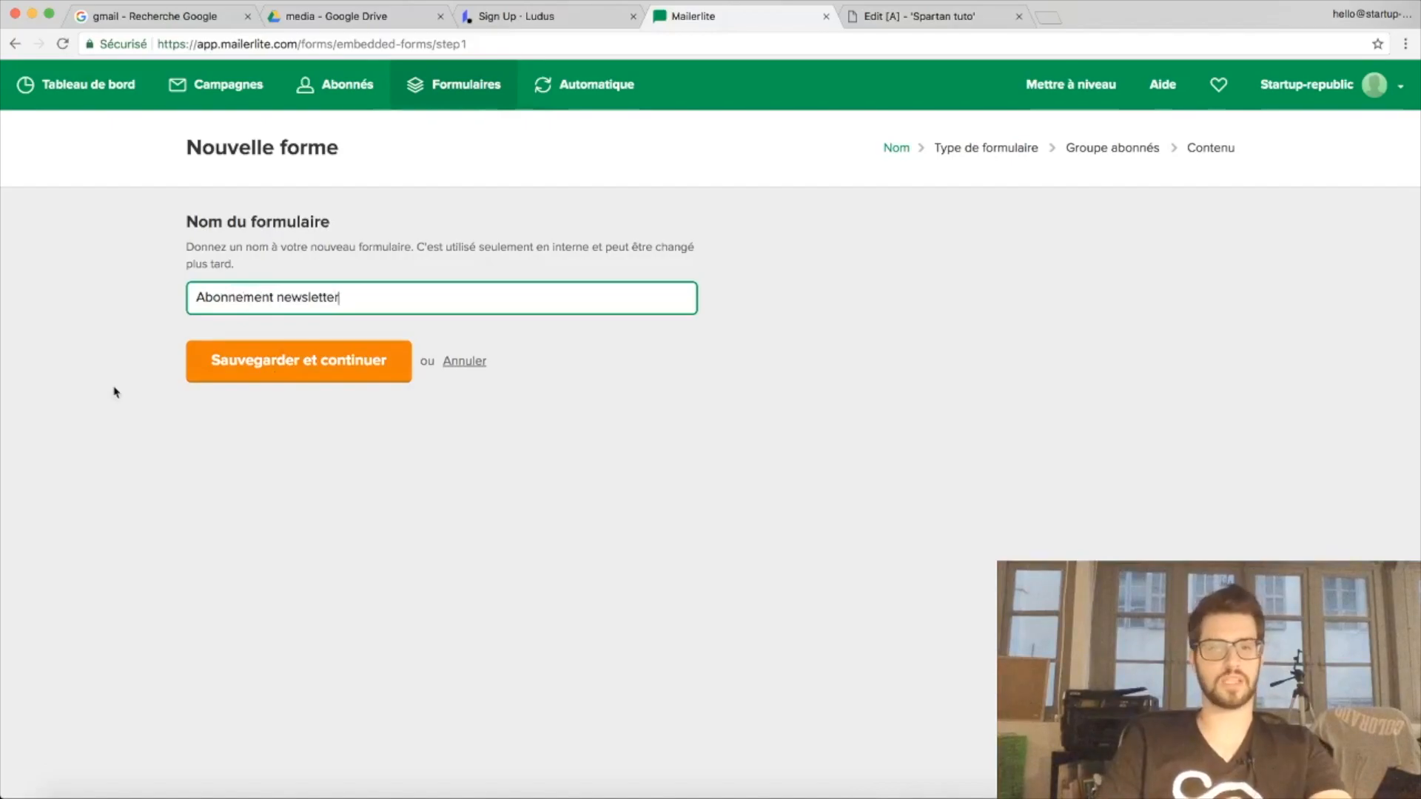
pyautogui.click(222, 374)
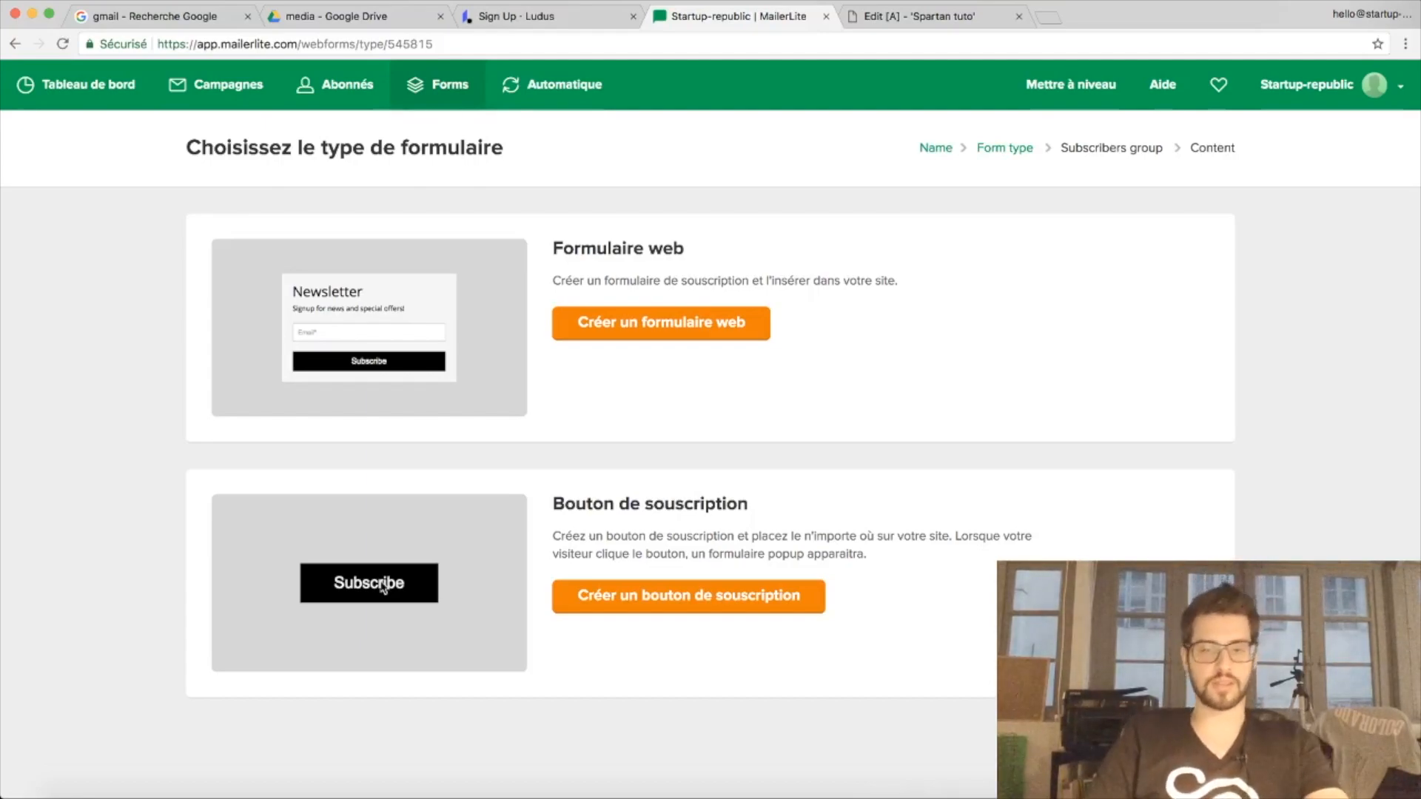
# Make the form a subscription button and assign it to the "Abonnés Newsletter" group
pyautogui.click(706, 593)
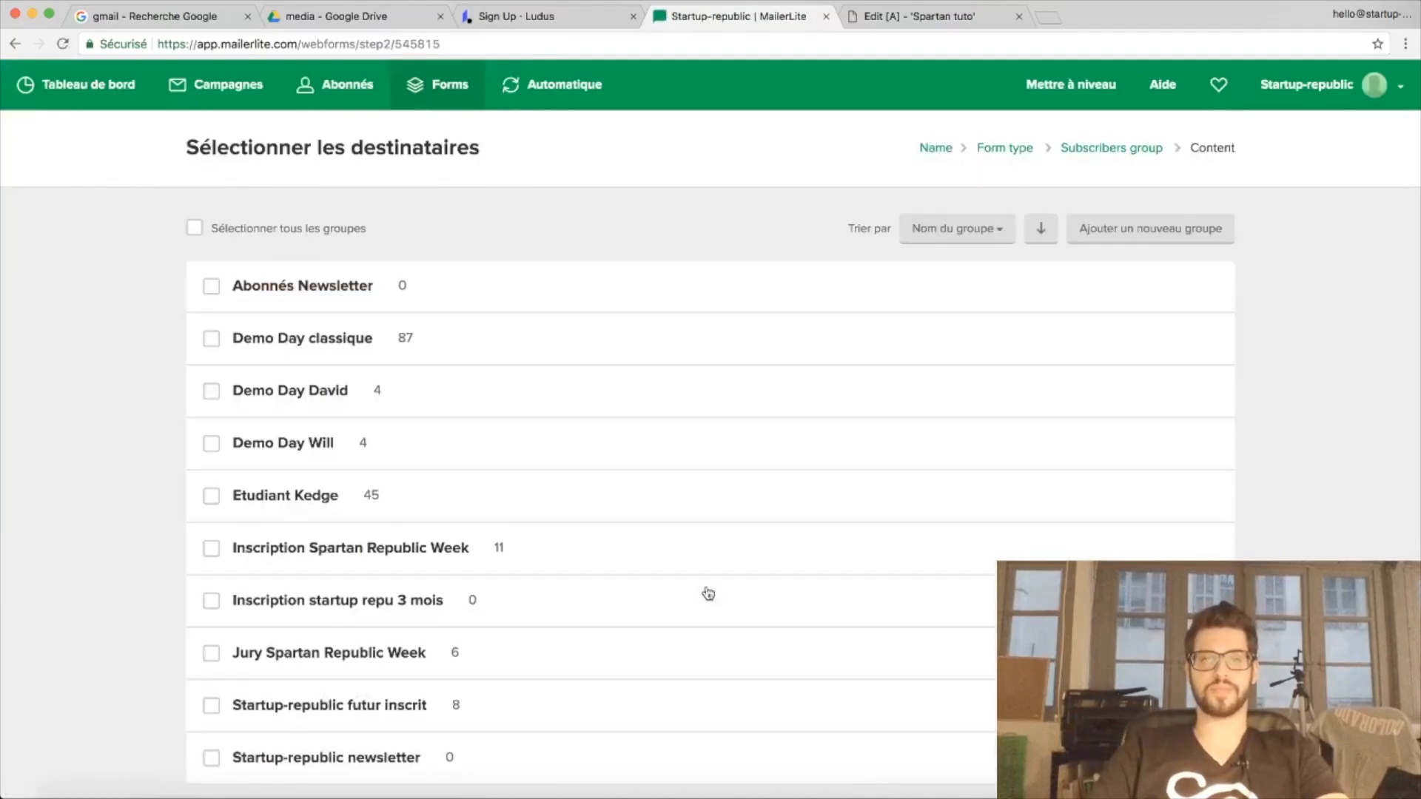
pyautogui.click(274, 289)
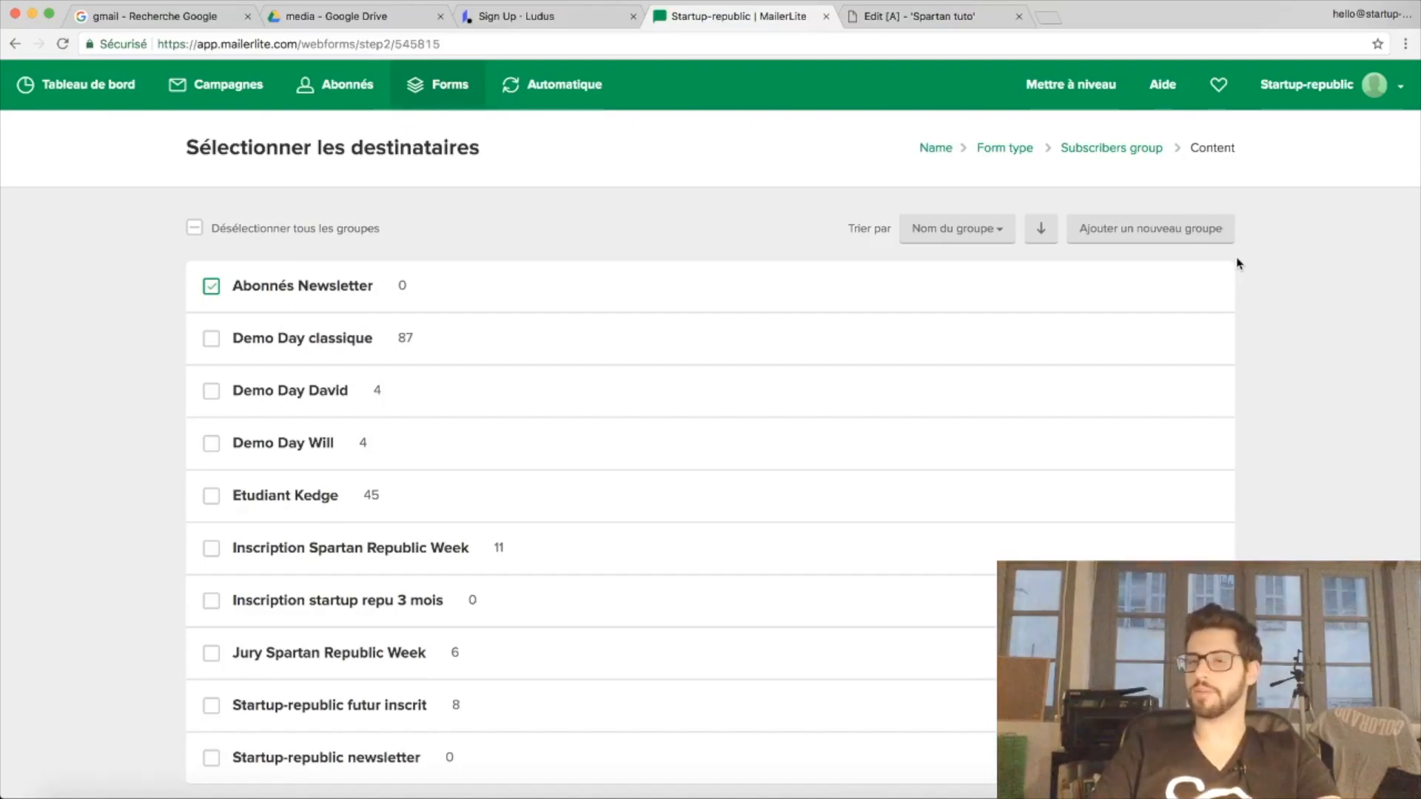
pyautogui.scroll(-3, 1237, 260)
pyautogui.click(278, 677)
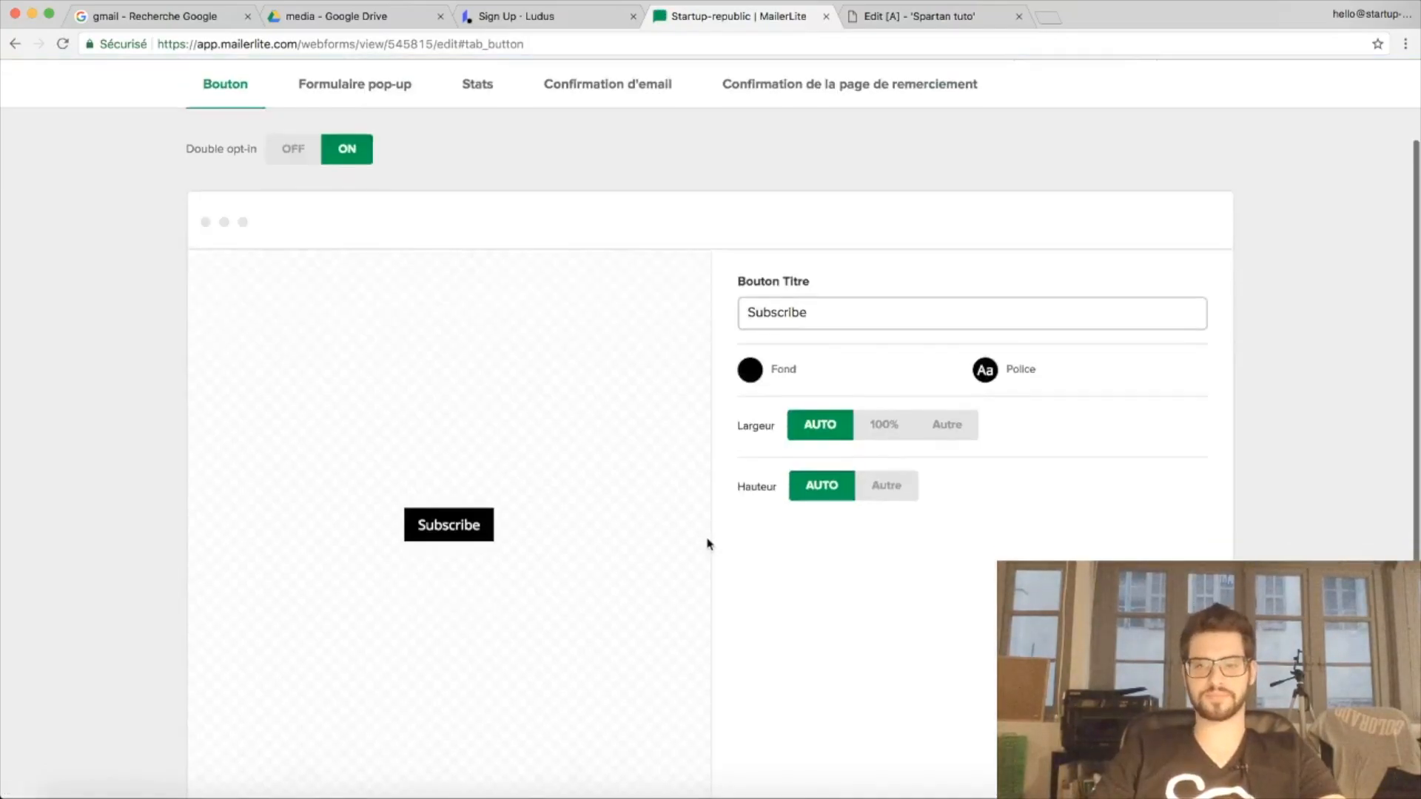
# Review the form's confirmation email and the thank-you page shown after confirmation
pyautogui.scroll(1, 331, 226)
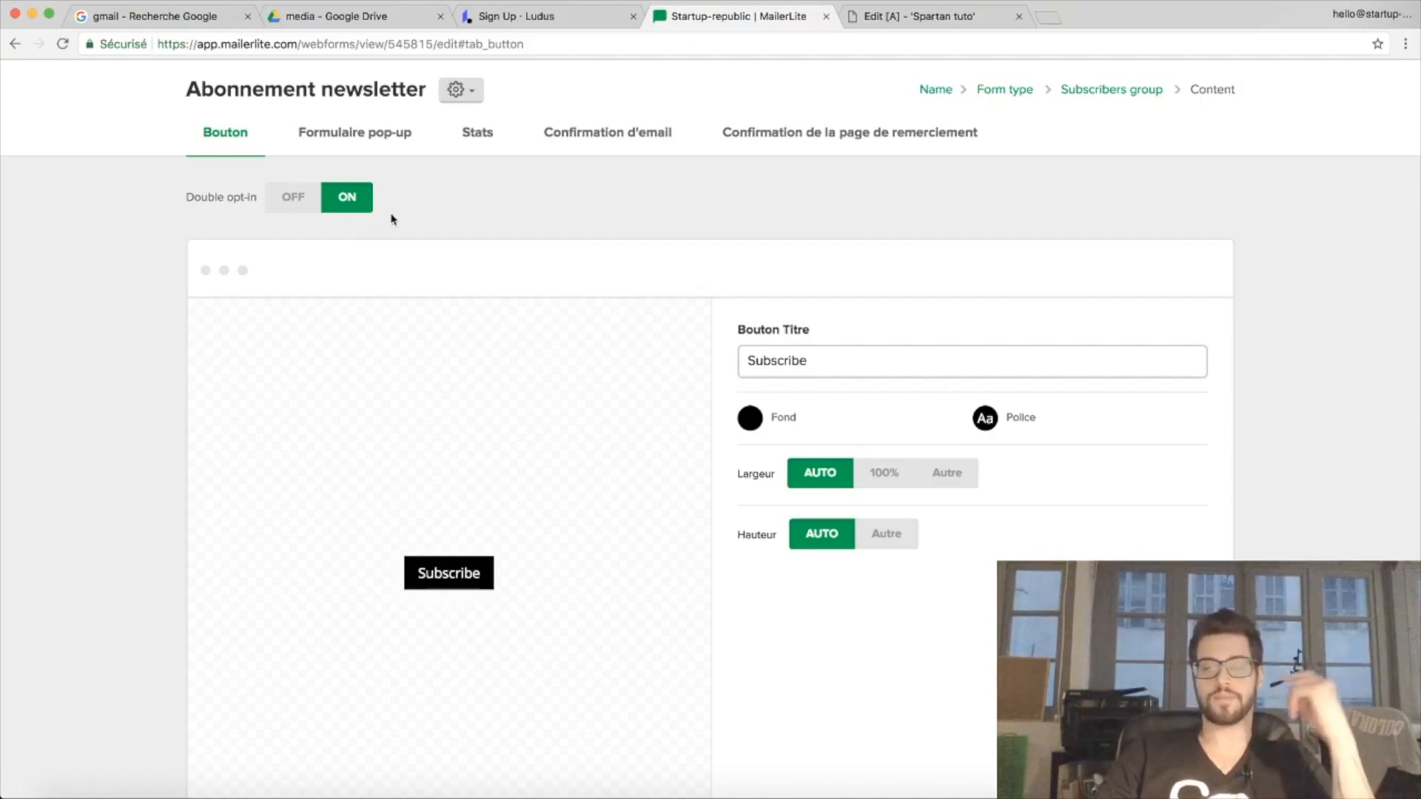
pyautogui.click(612, 145)
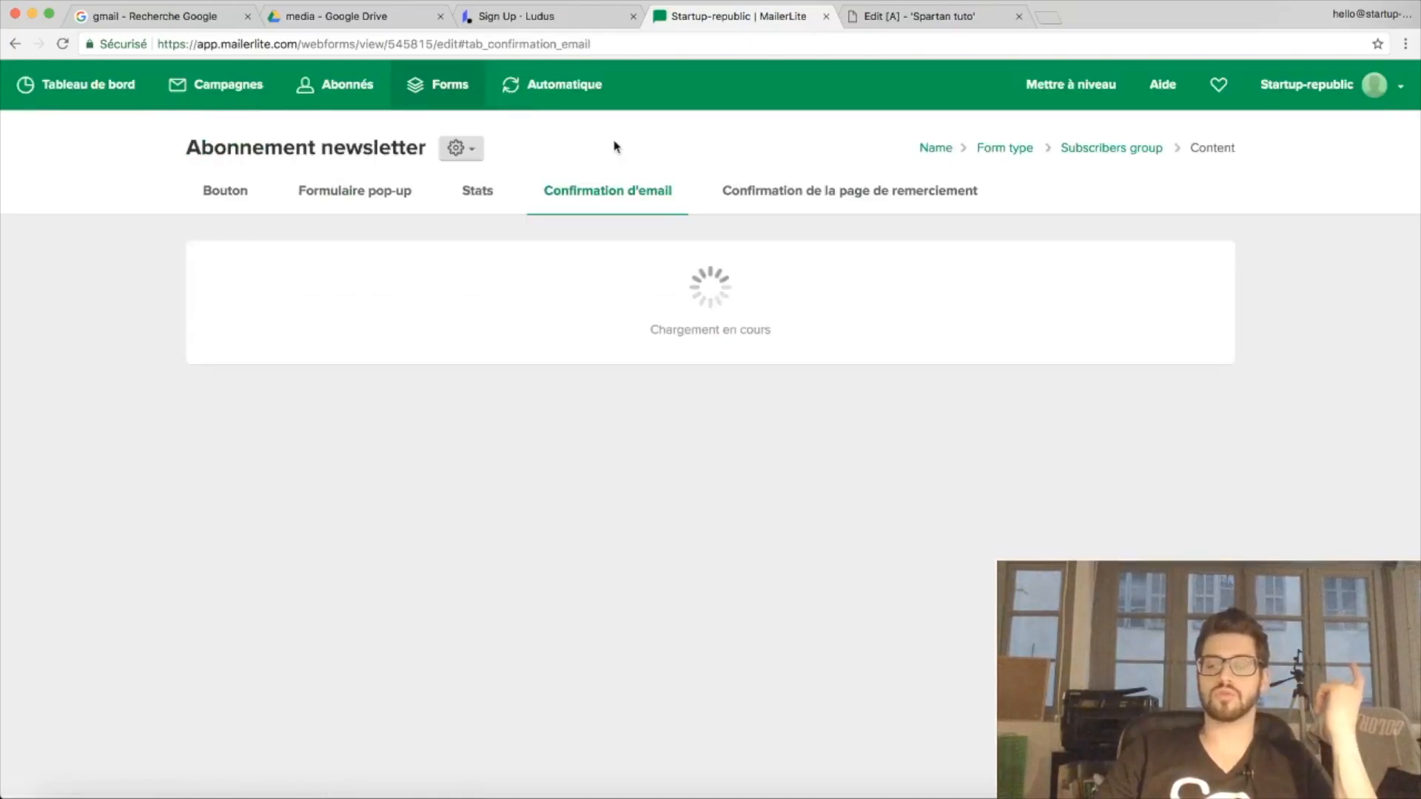
pyautogui.scroll(-1, 789, 356)
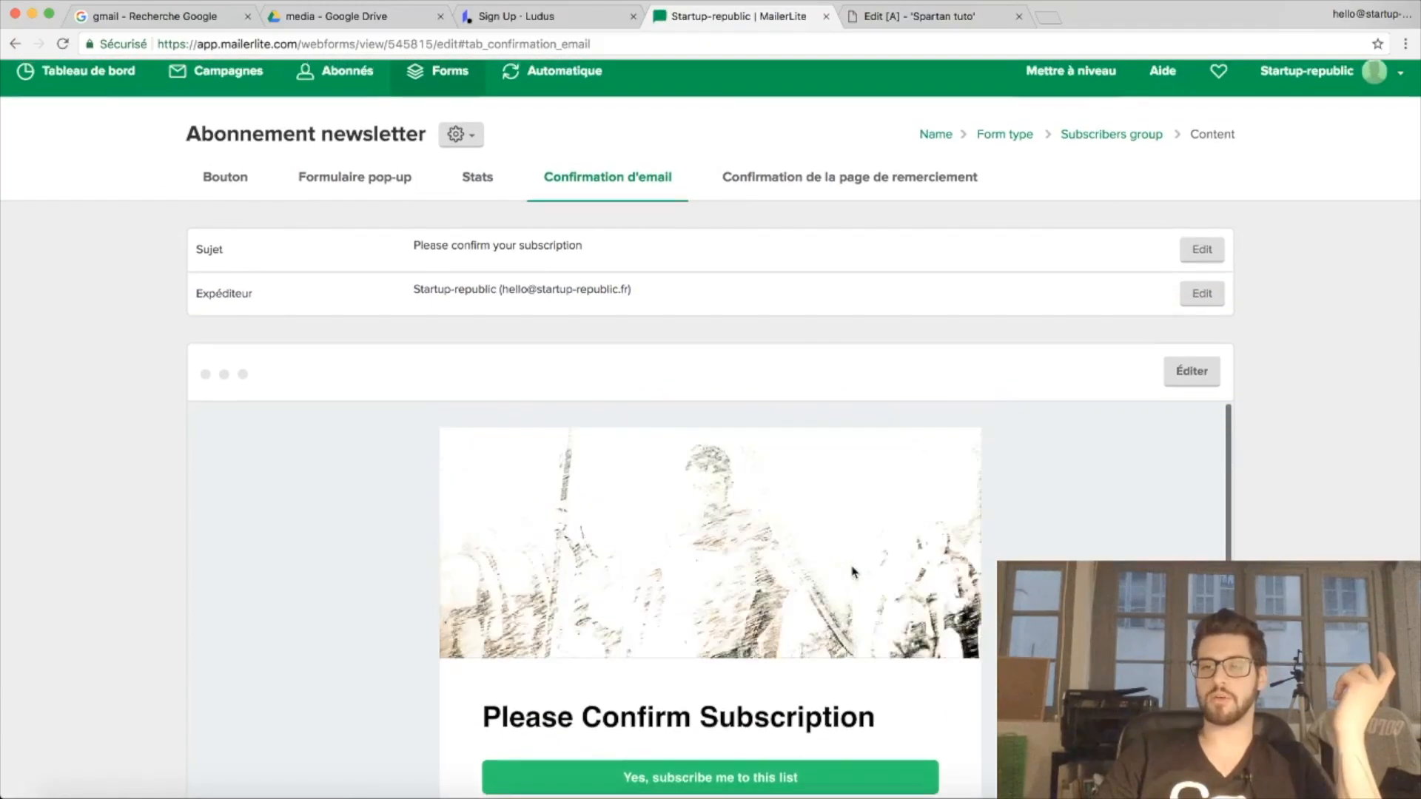
pyautogui.scroll(-3, 814, 592)
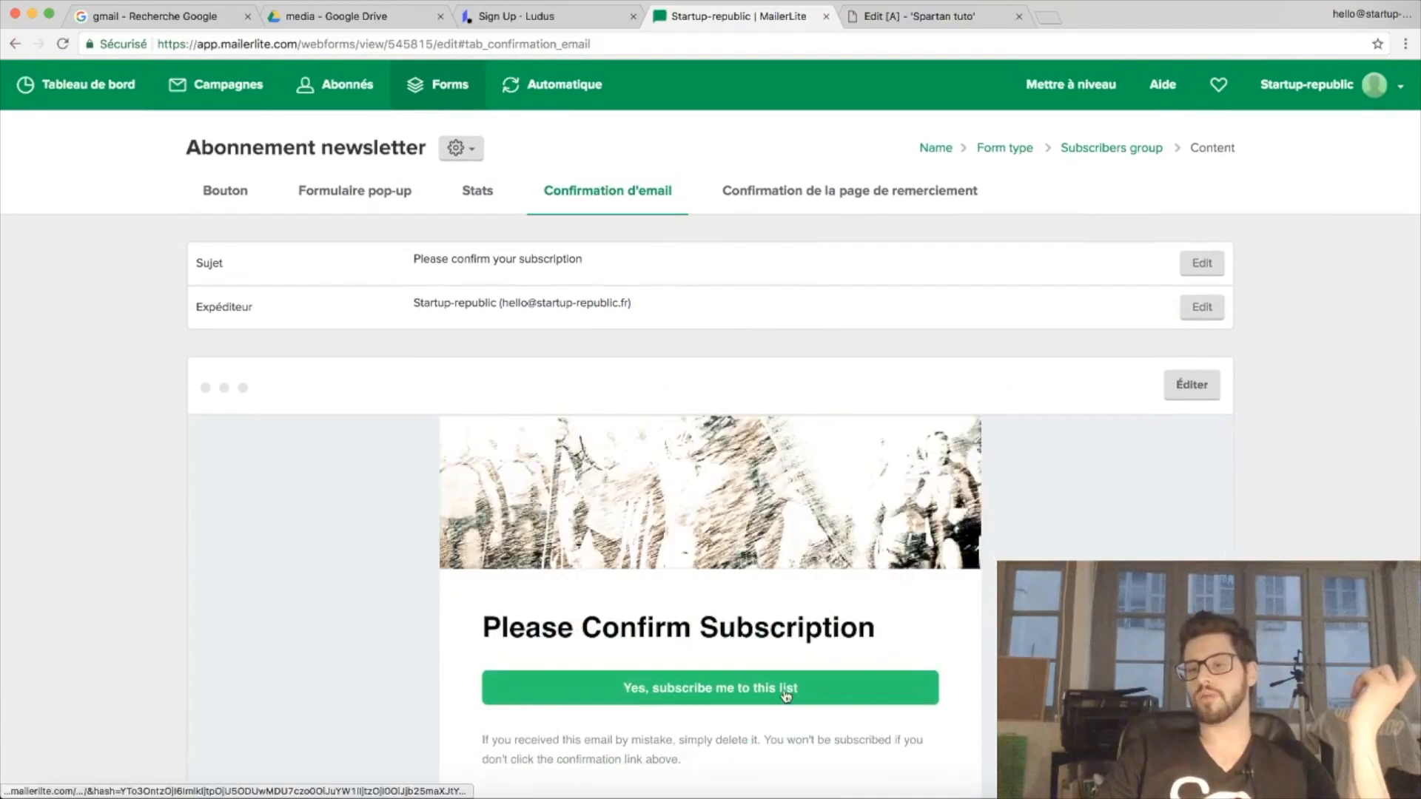
pyautogui.click(895, 194)
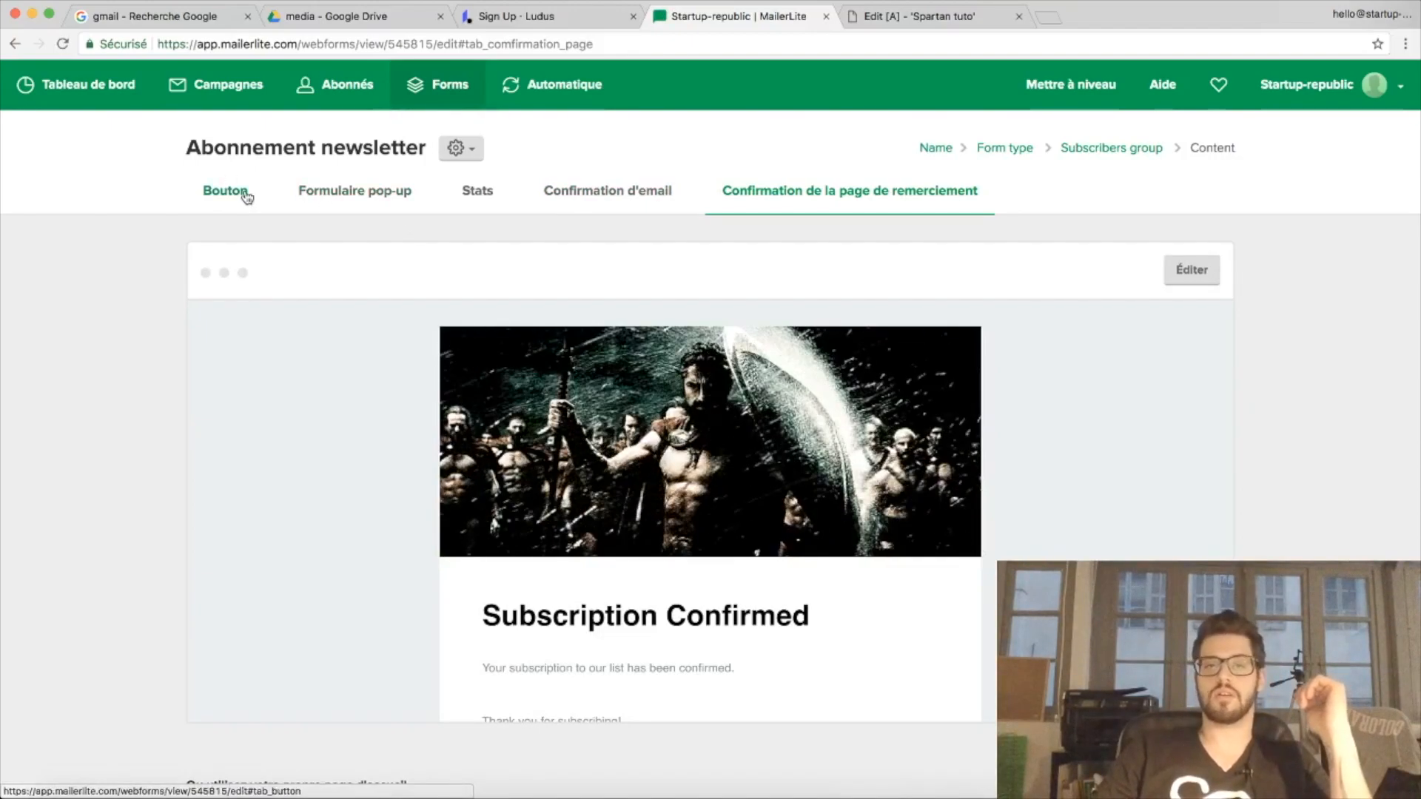
# Turn off double opt-in for the subscription button and change the button title to "Inscription"
pyautogui.click(246, 196)
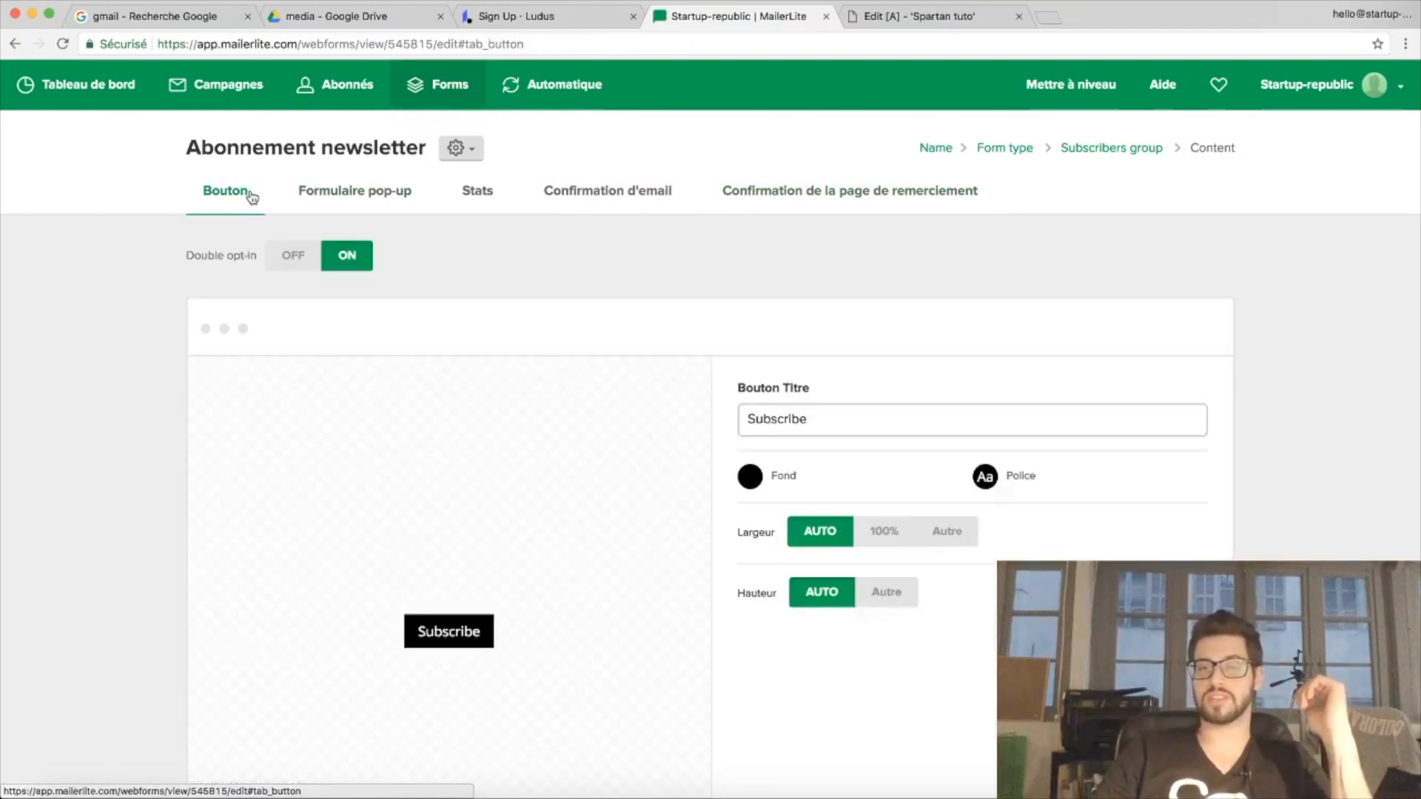
pyautogui.click(312, 254)
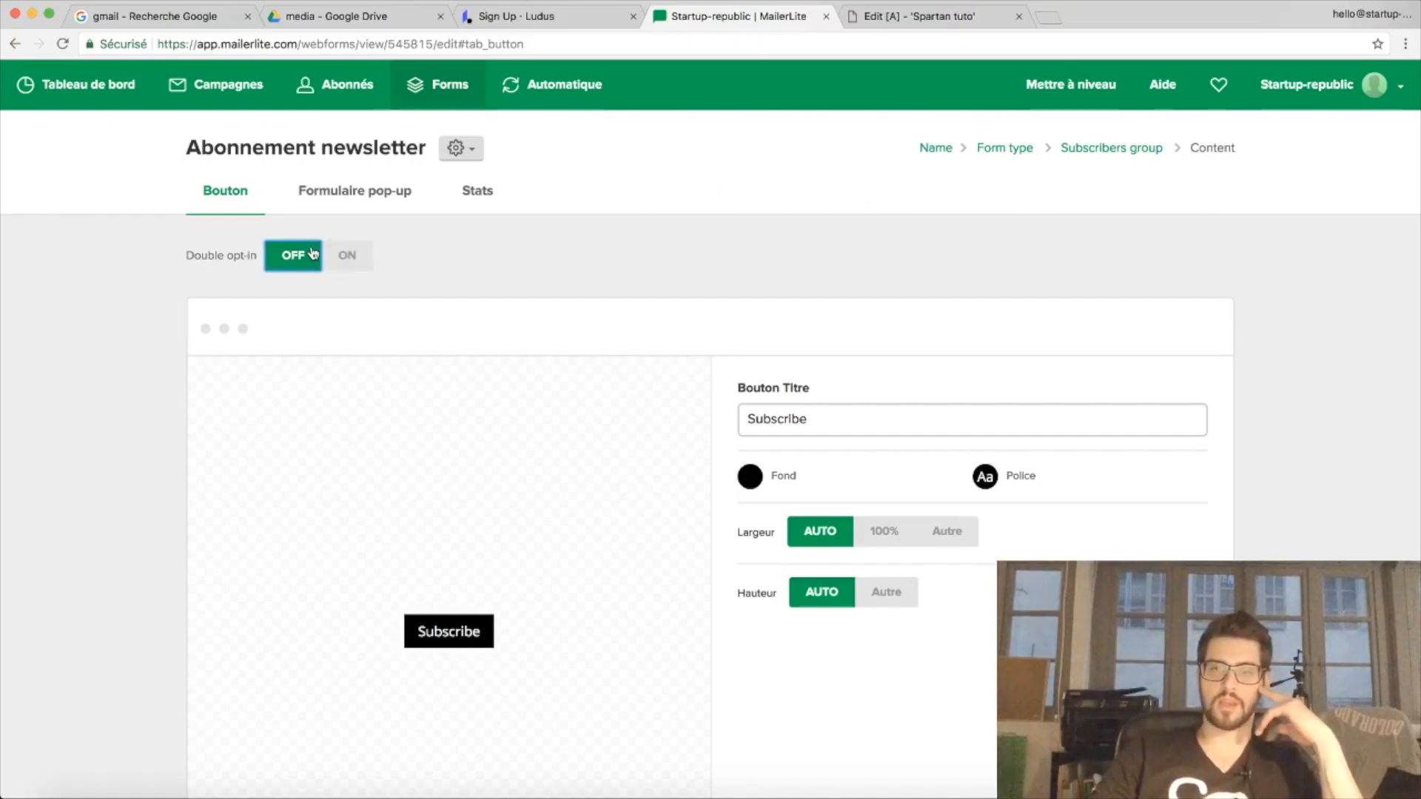
pyautogui.scroll(-2, 904, 359)
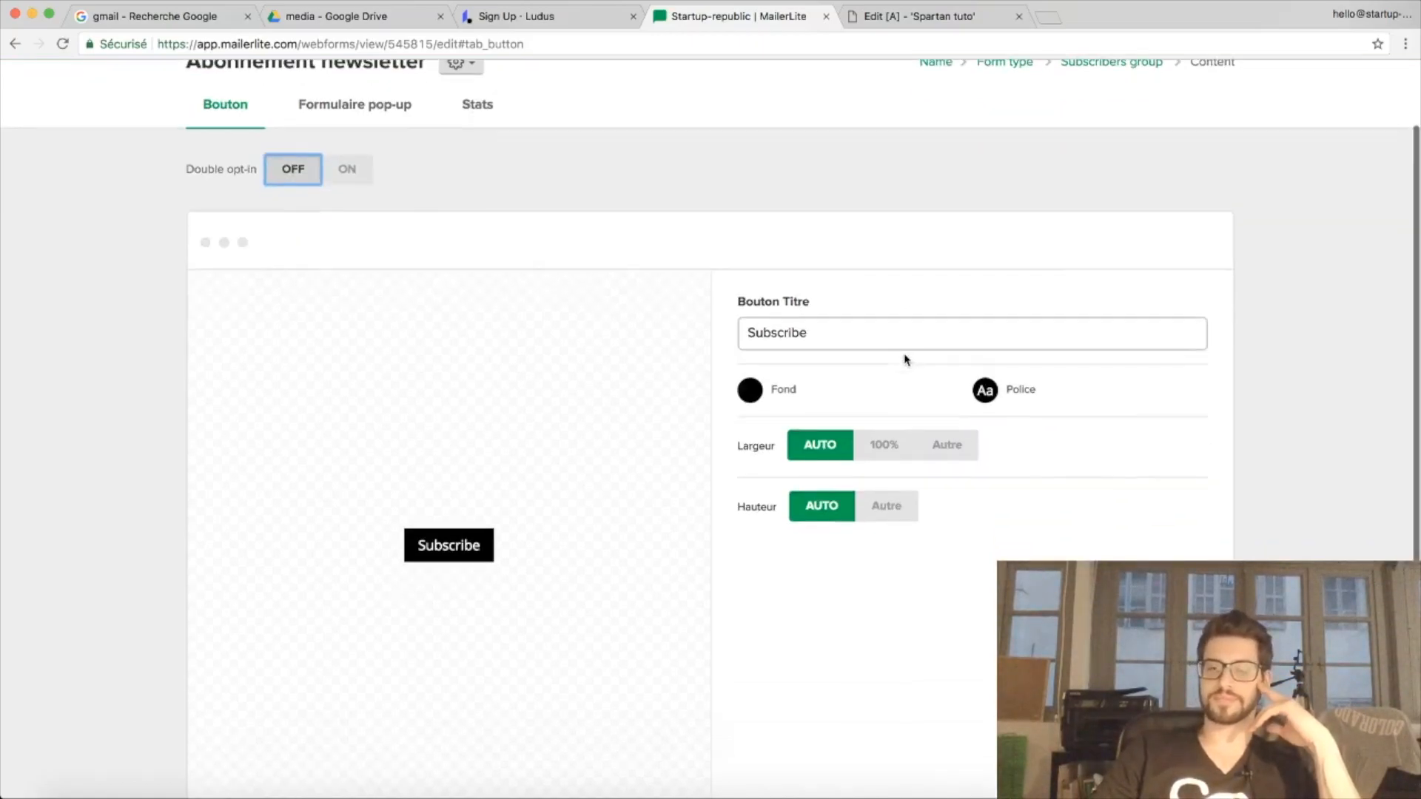
pyautogui.click(841, 325)
pyautogui.scroll(-2, 511, 330)
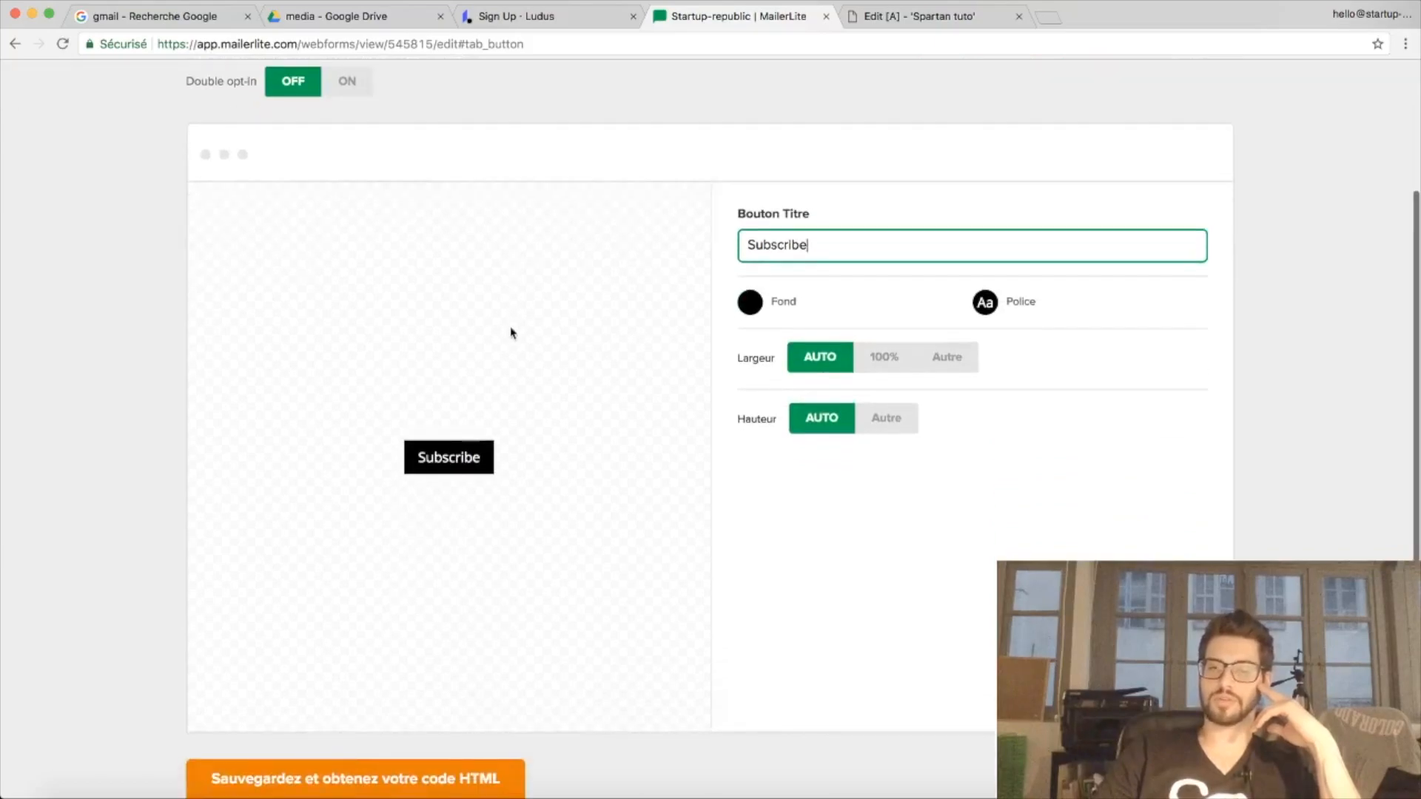
pyautogui.moveTo(829, 247); pyautogui.dragTo(711, 246)
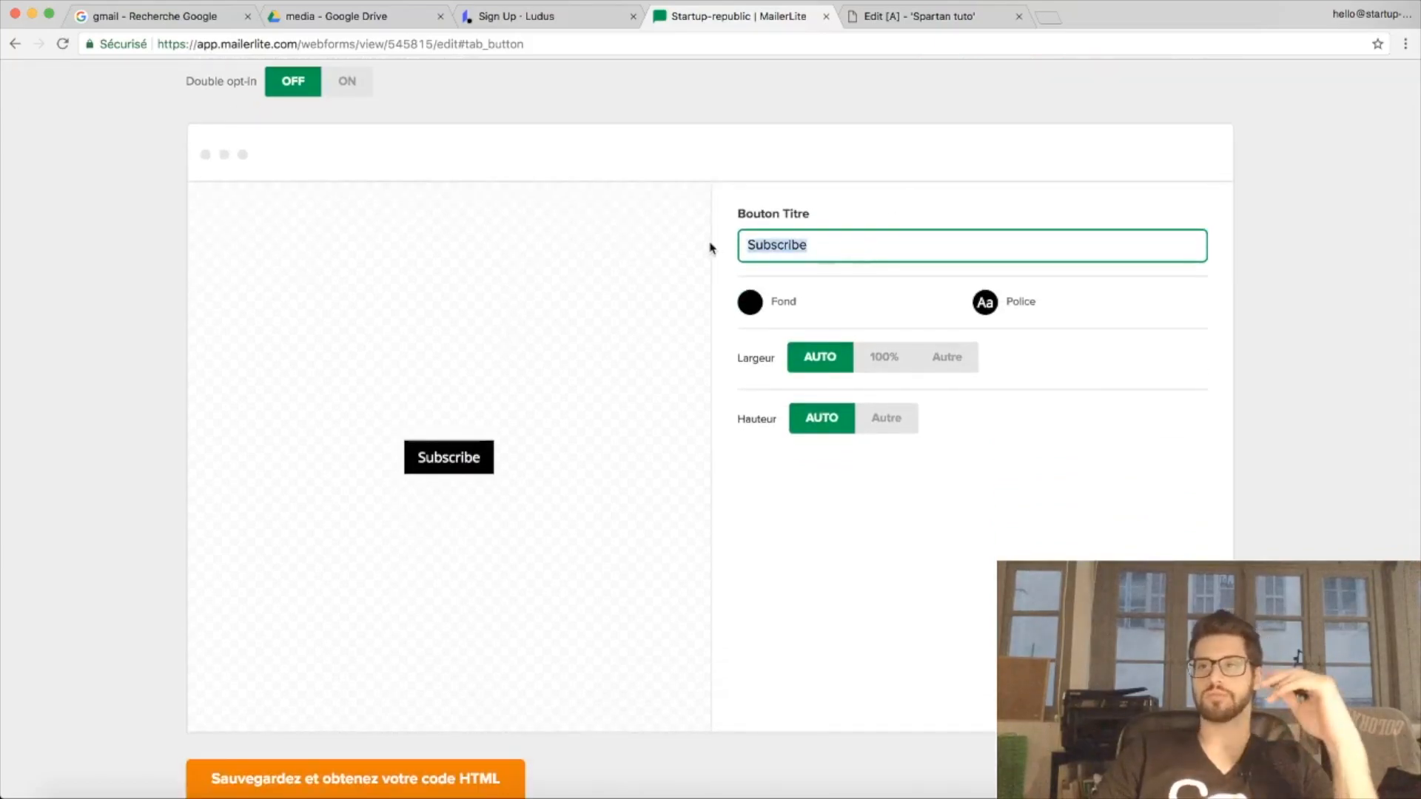
pyautogui.write('Insc')
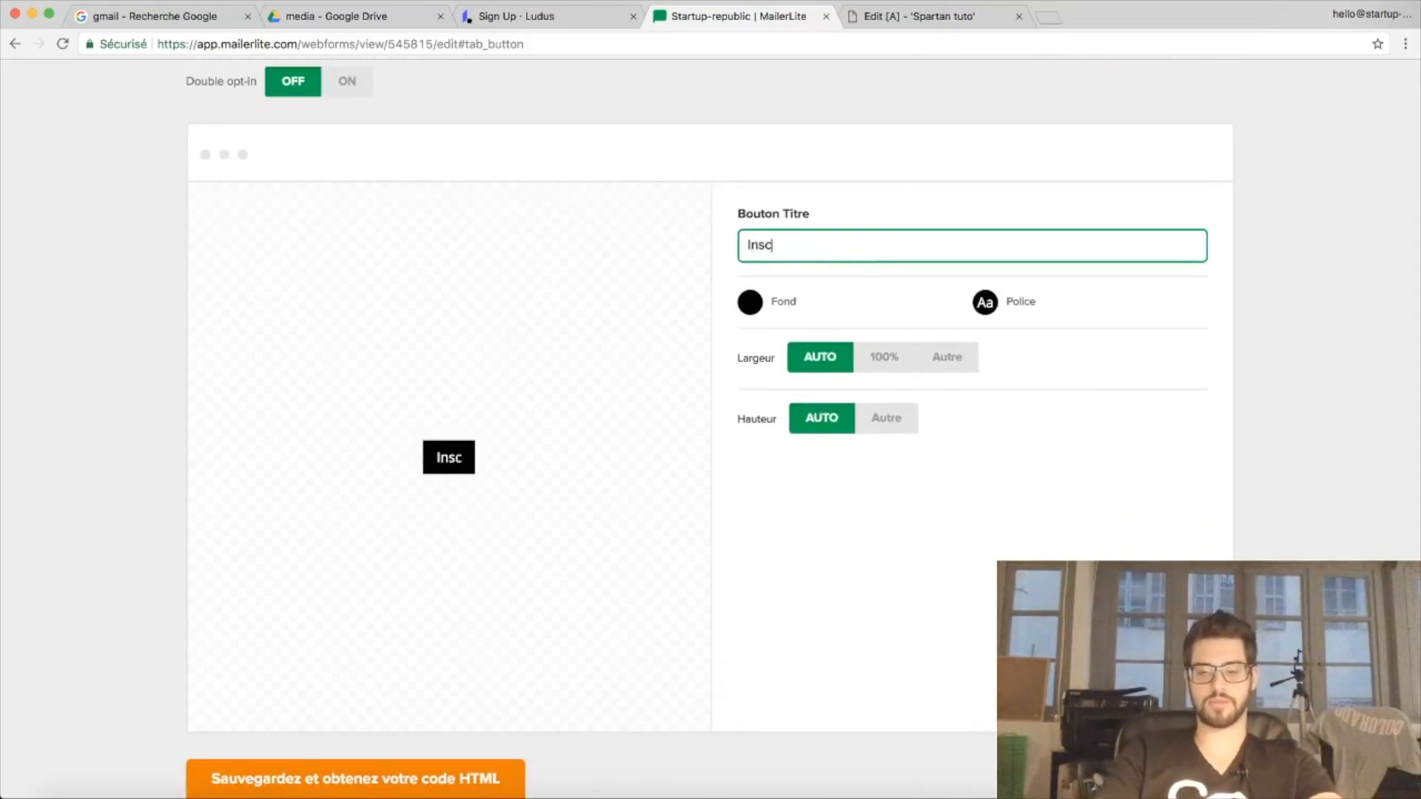
pyautogui.write('ription')
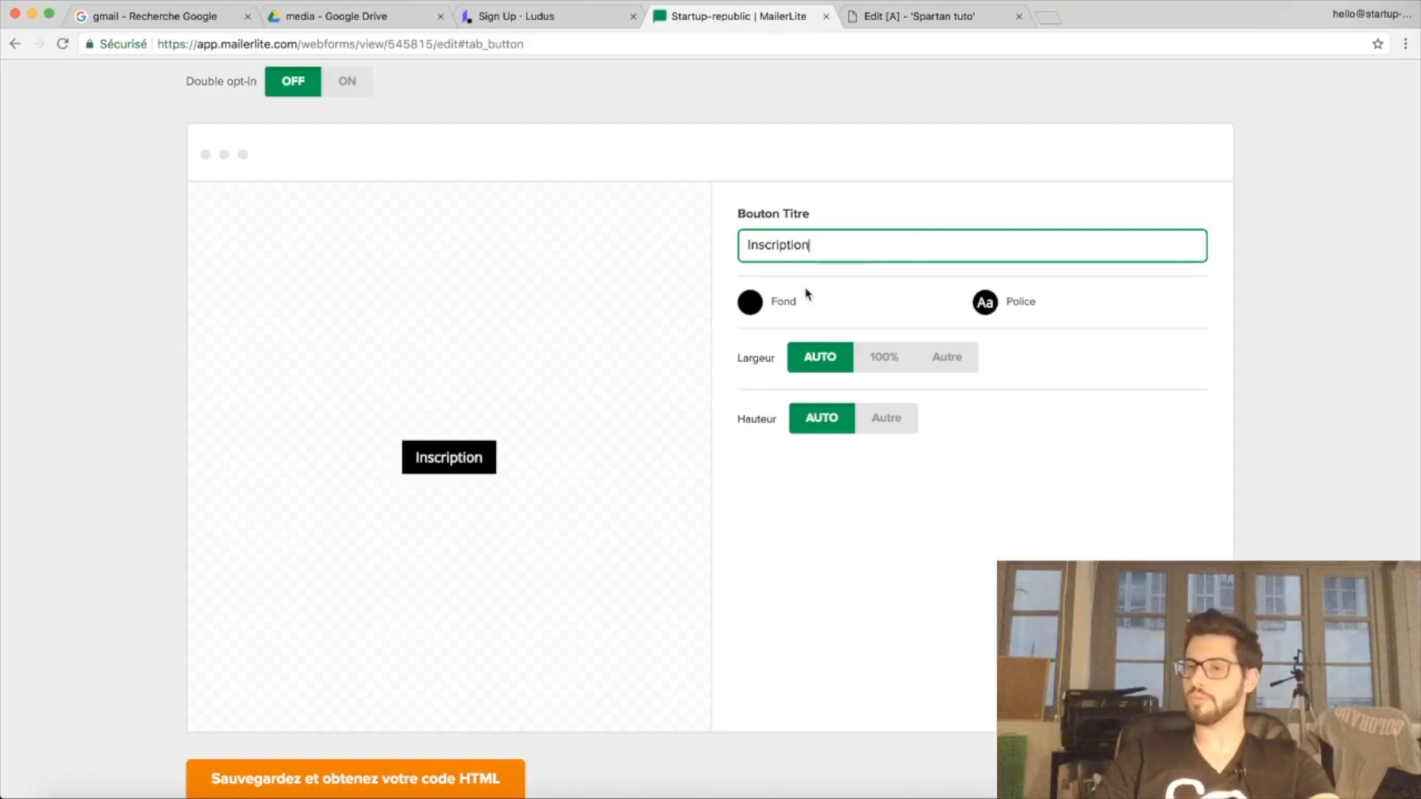
# Give the button an orange #F39C12 background with a border radius of 5 and no gradient, and save it
pyautogui.click(750, 304)
pyautogui.click(613, 255)
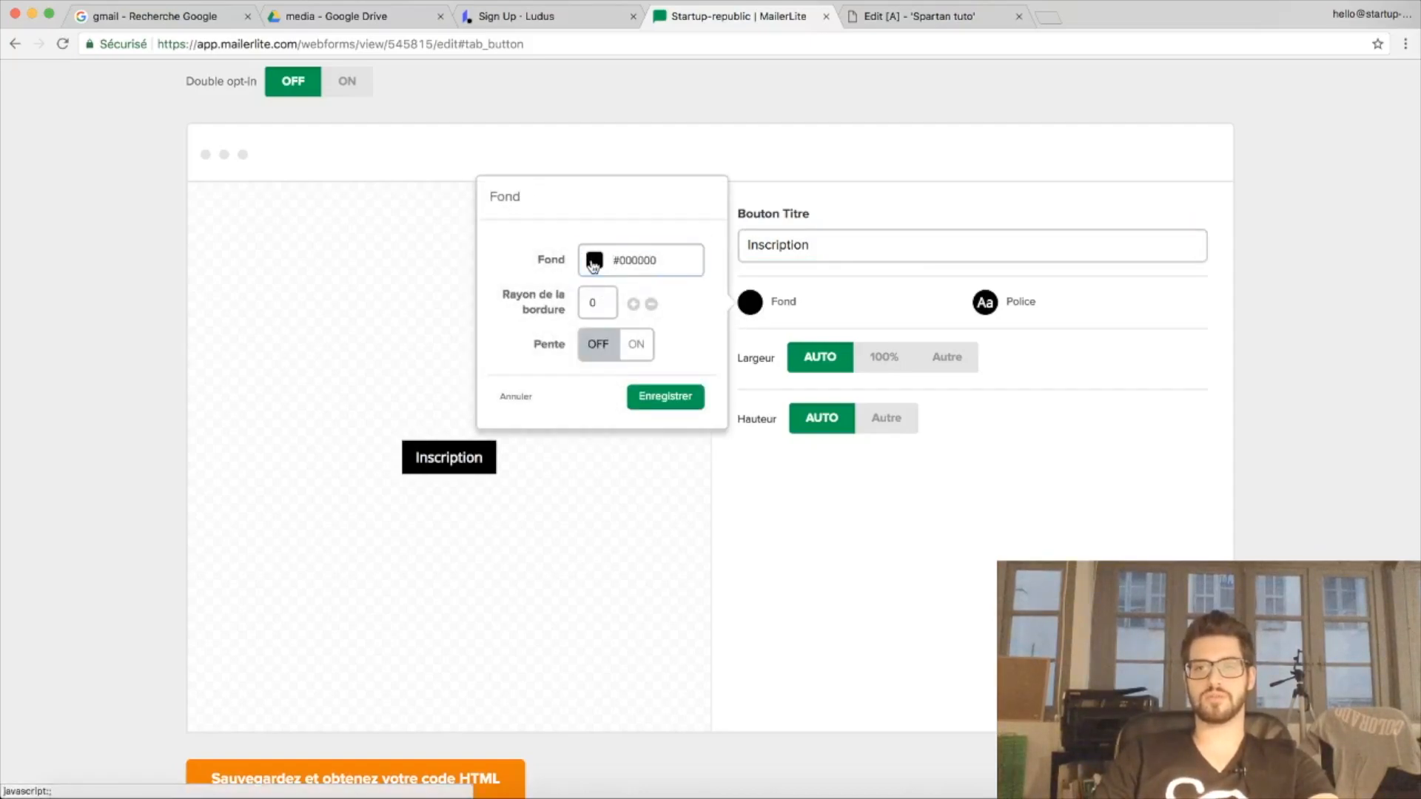
pyautogui.click(585, 259)
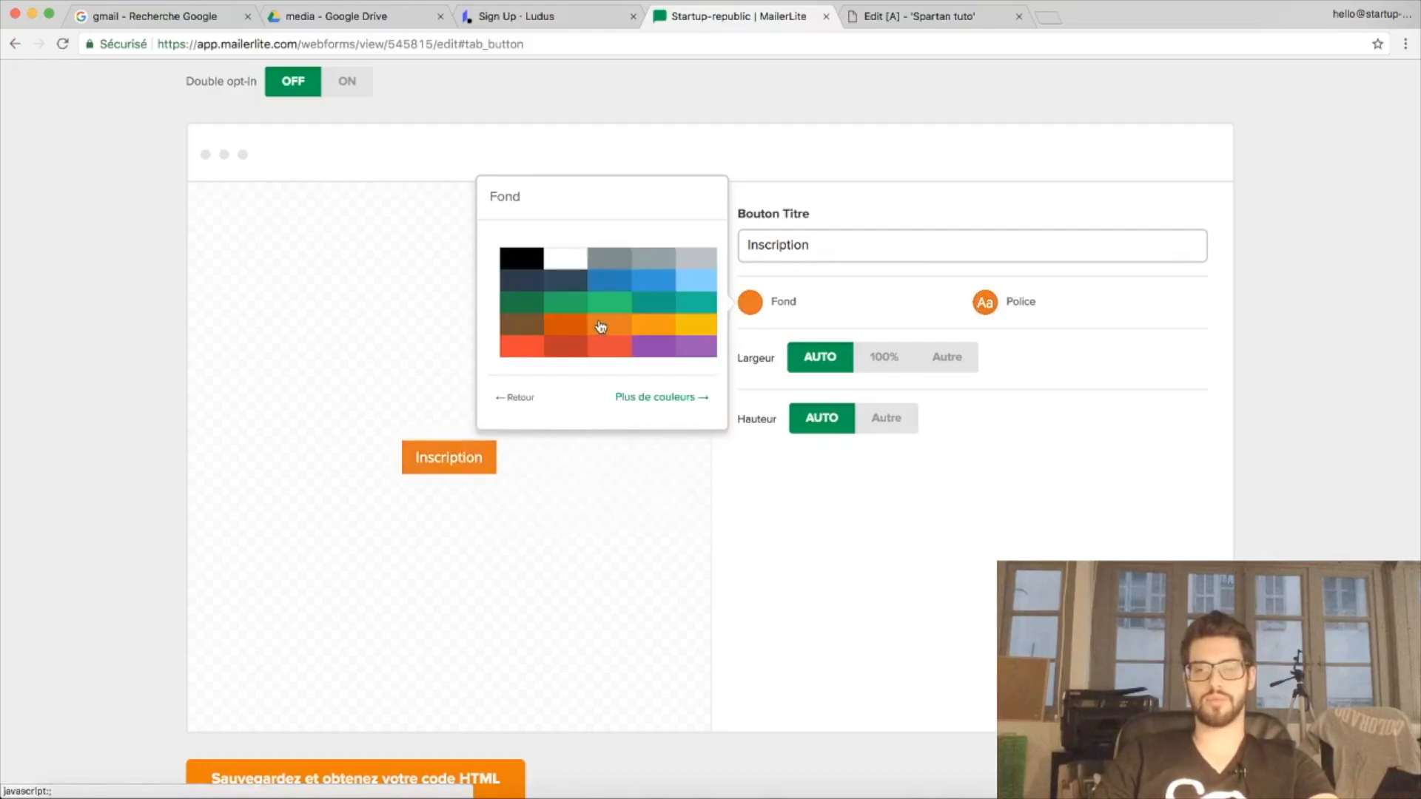
pyautogui.click(656, 327)
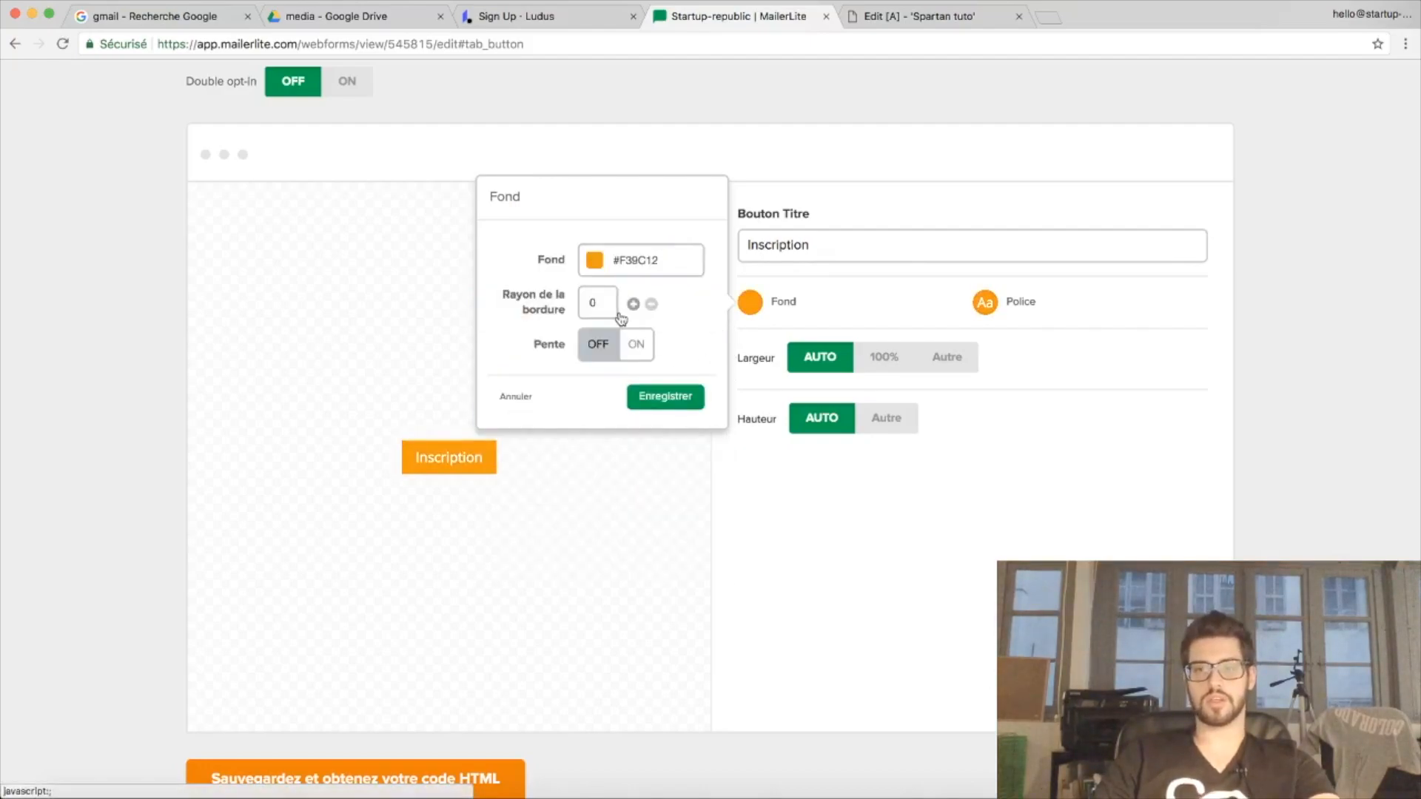
pyautogui.click(633, 304)
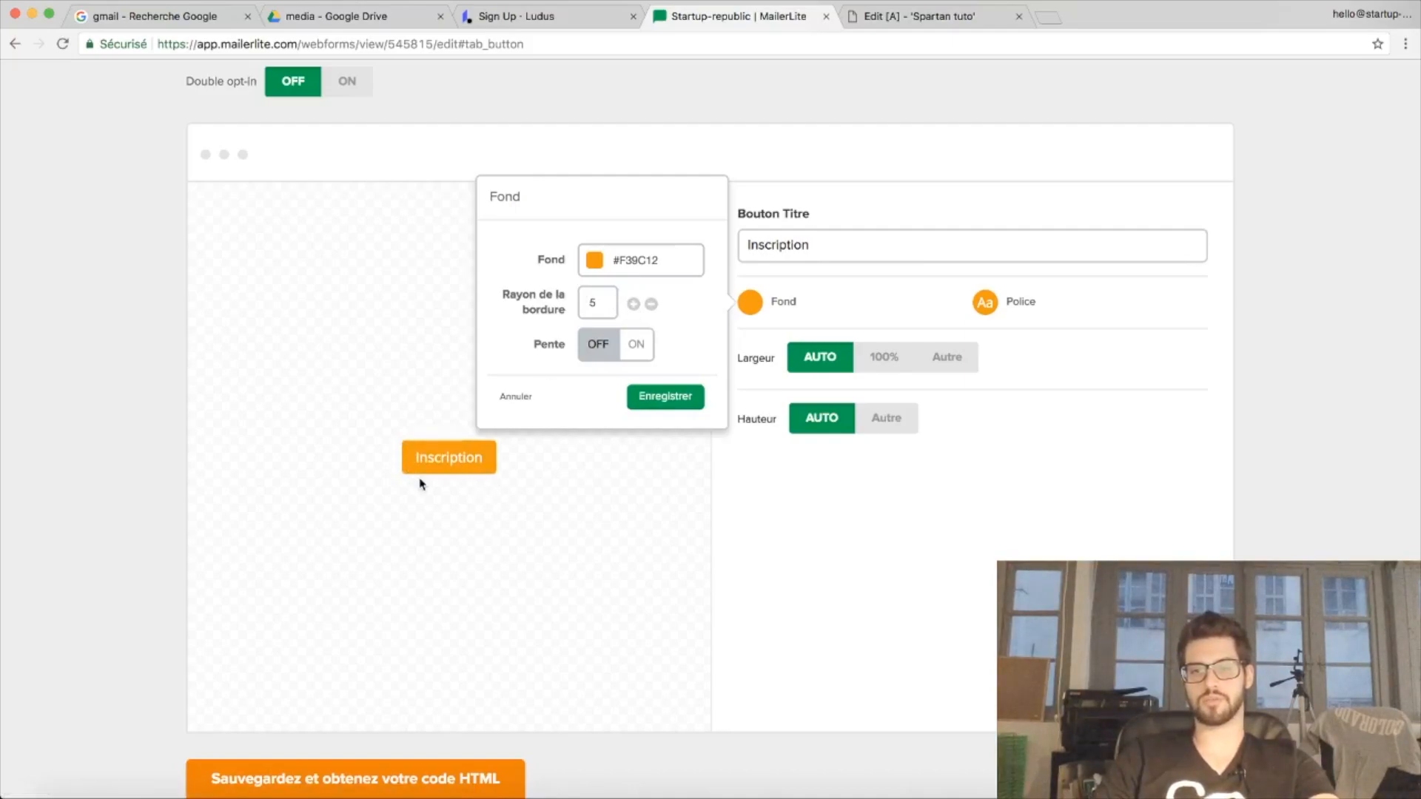
pyautogui.click(641, 343)
pyautogui.click(599, 345)
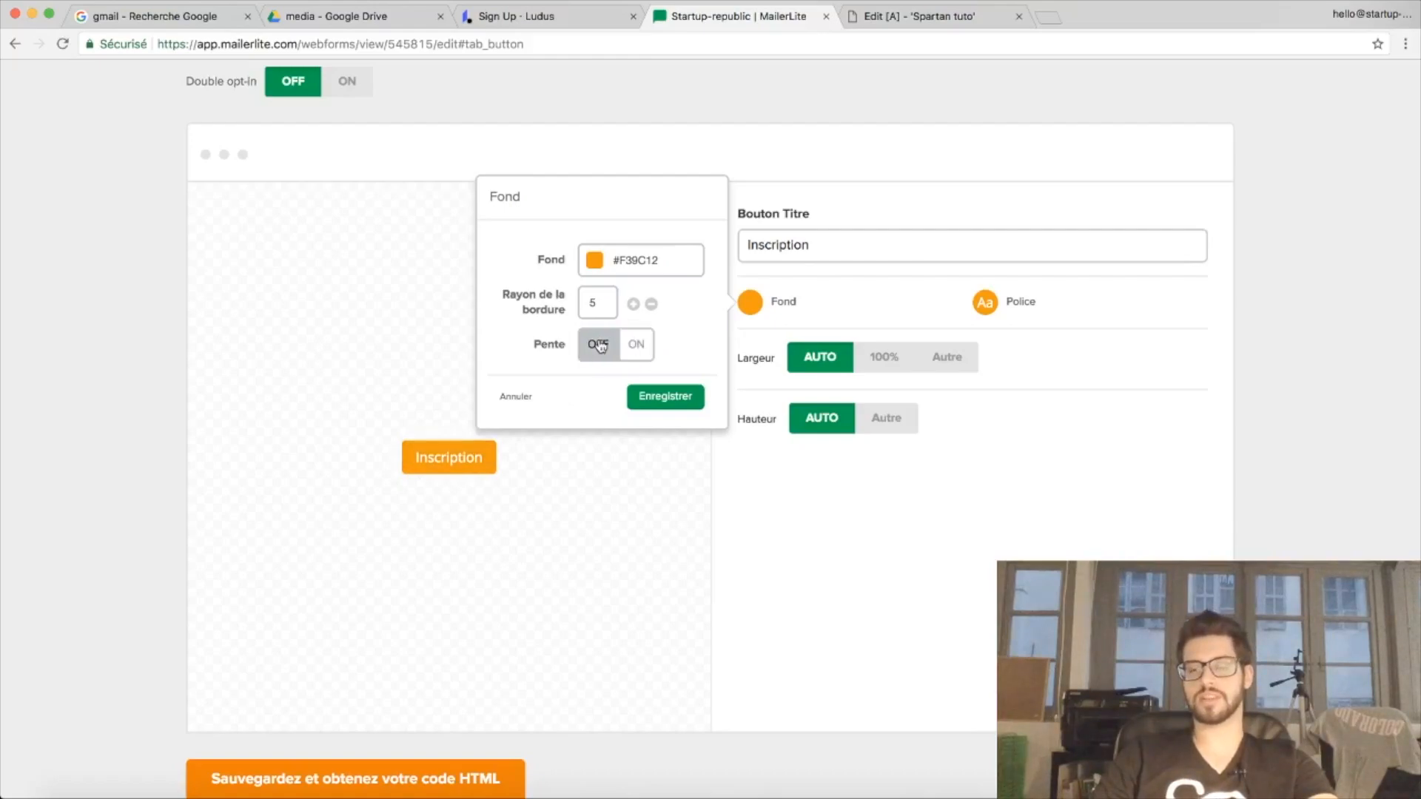
pyautogui.click(665, 397)
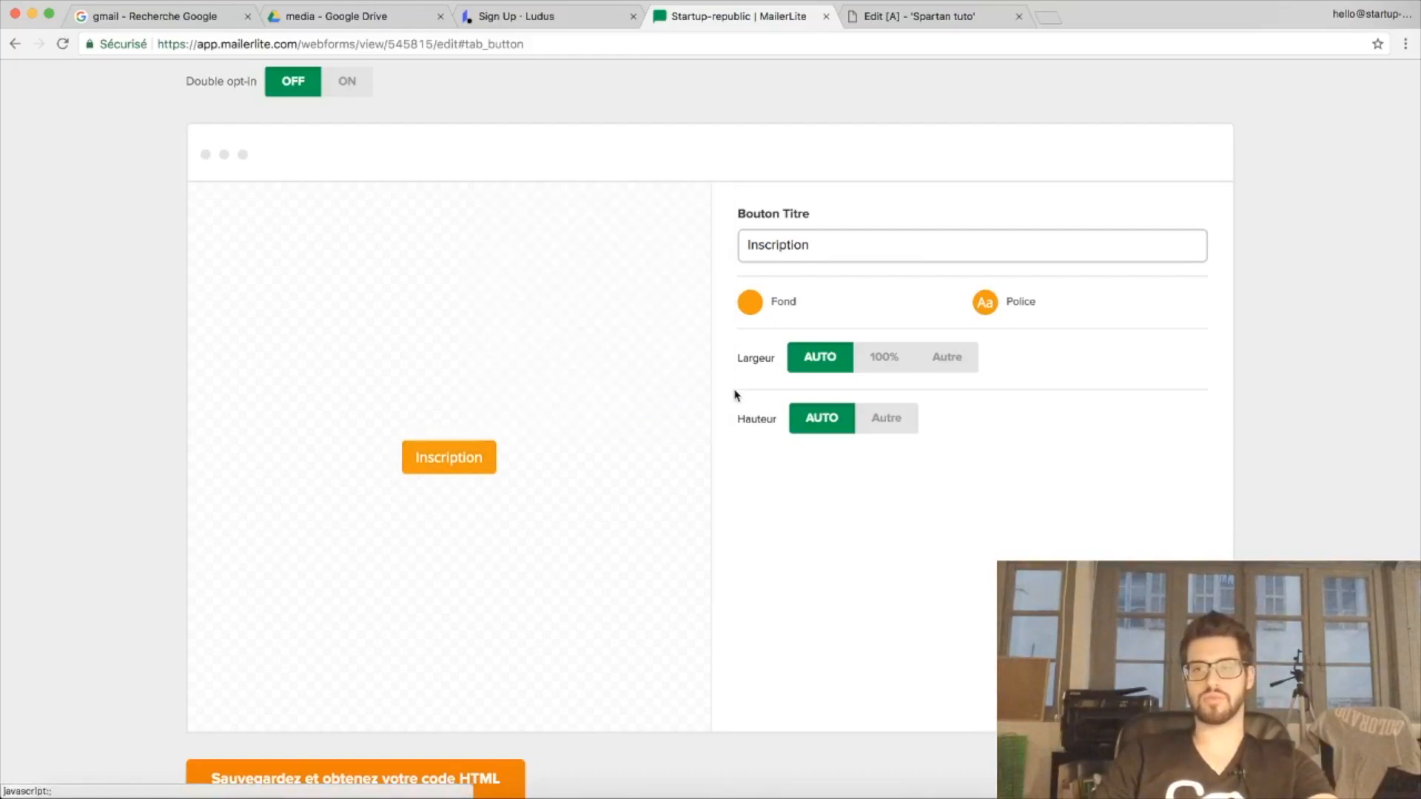
# Set the button's font to Arvo, enlarge its text size and save the font settings
pyautogui.click(982, 312)
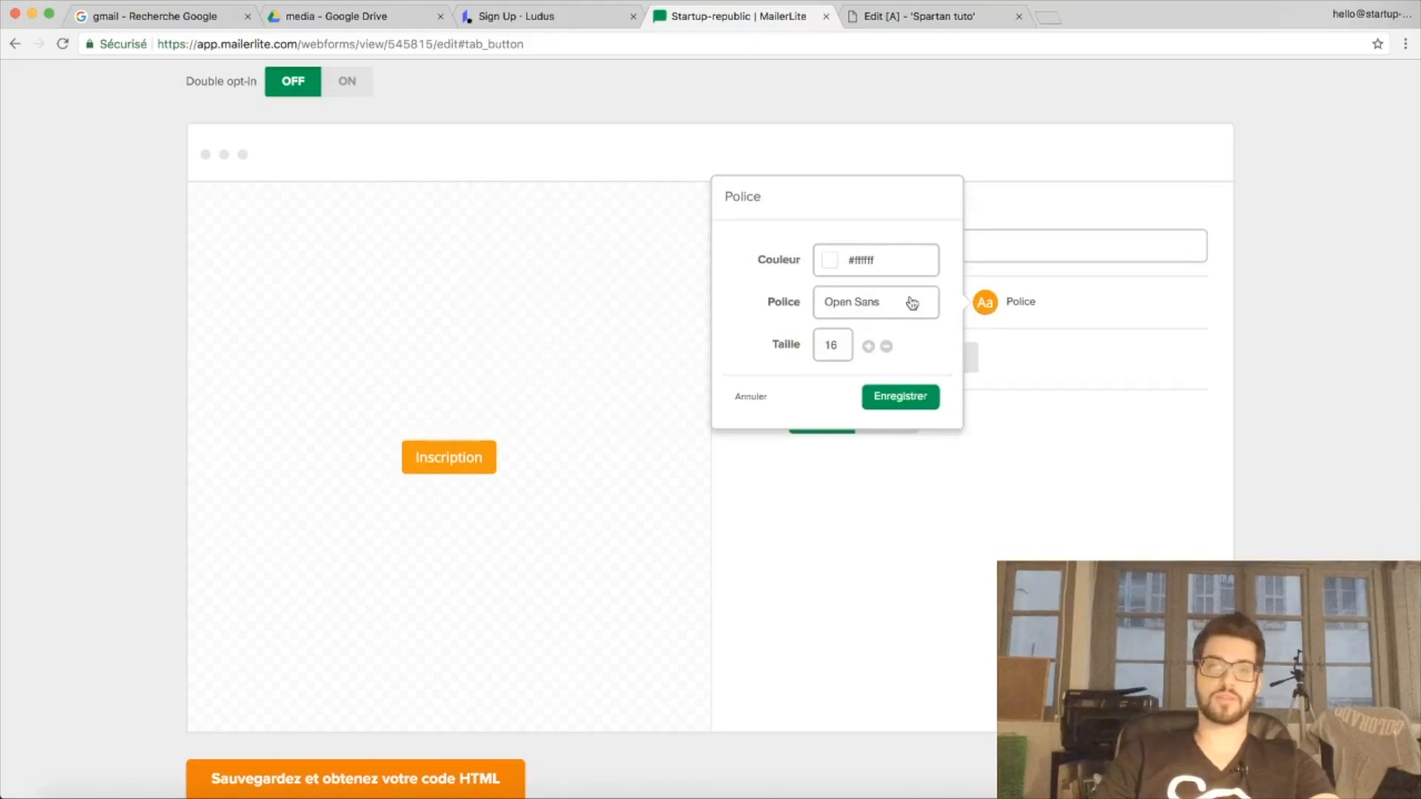
pyautogui.click(878, 315)
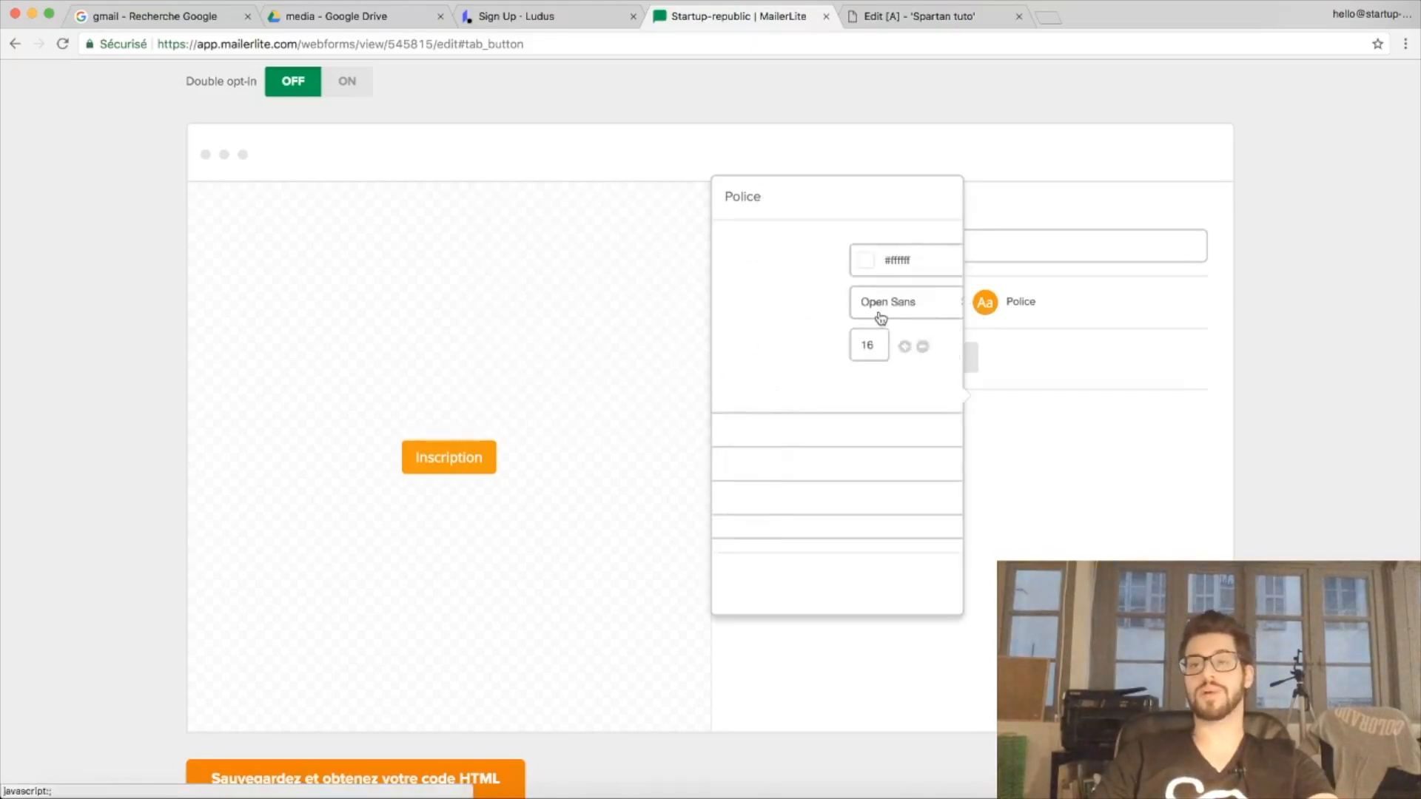
pyautogui.scroll(-5, 779, 353)
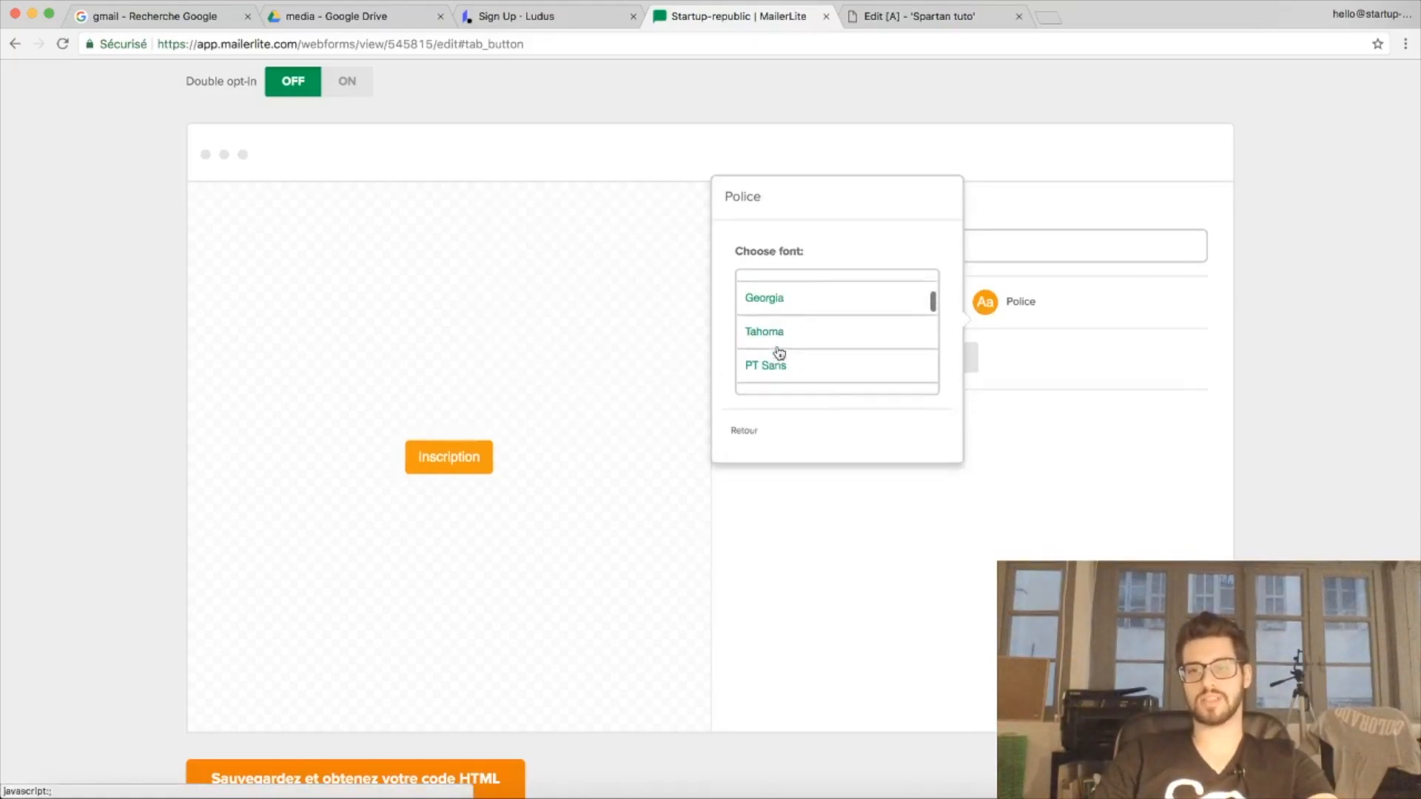
pyautogui.scroll(-3, 777, 355)
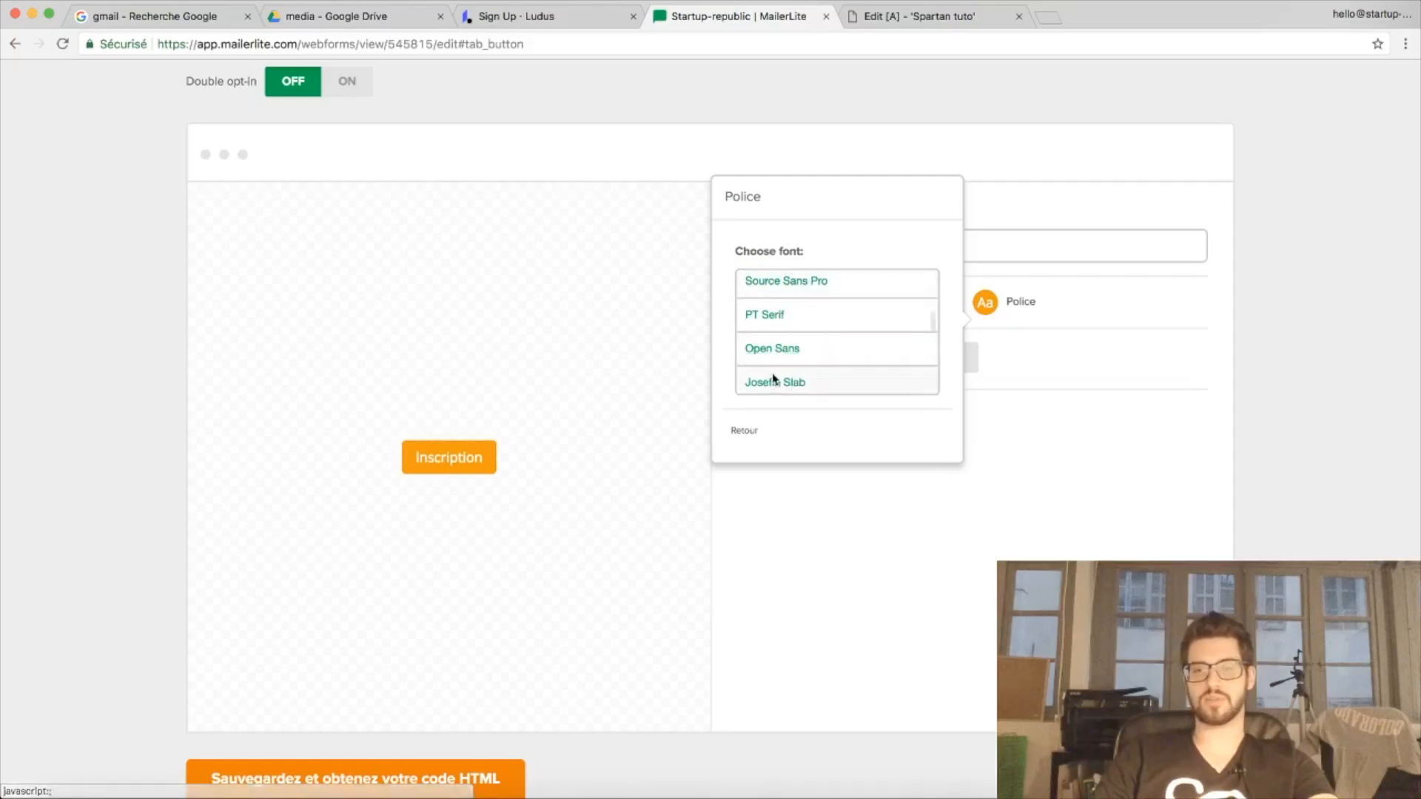
pyautogui.click(774, 335)
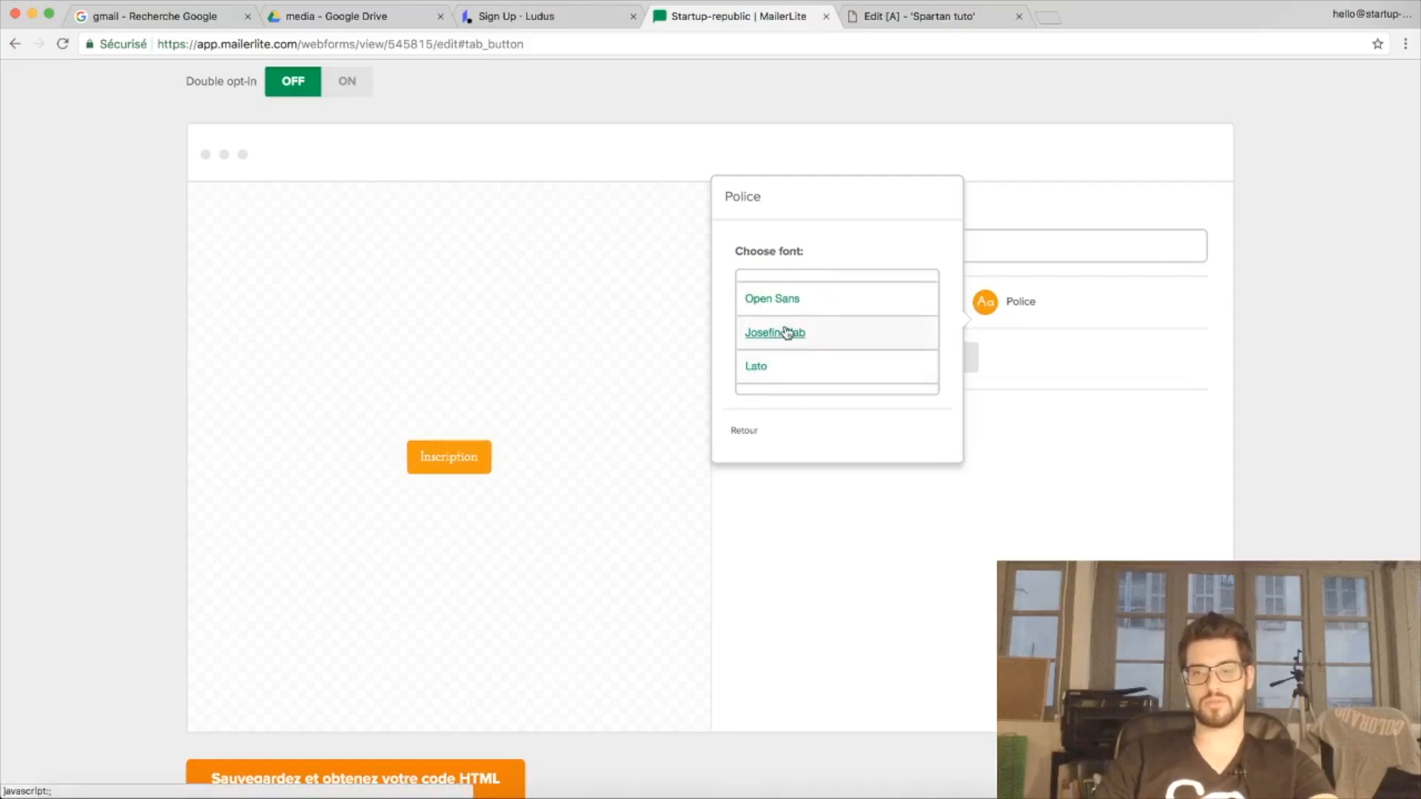
pyautogui.scroll(-1, 787, 333)
pyautogui.click(754, 356)
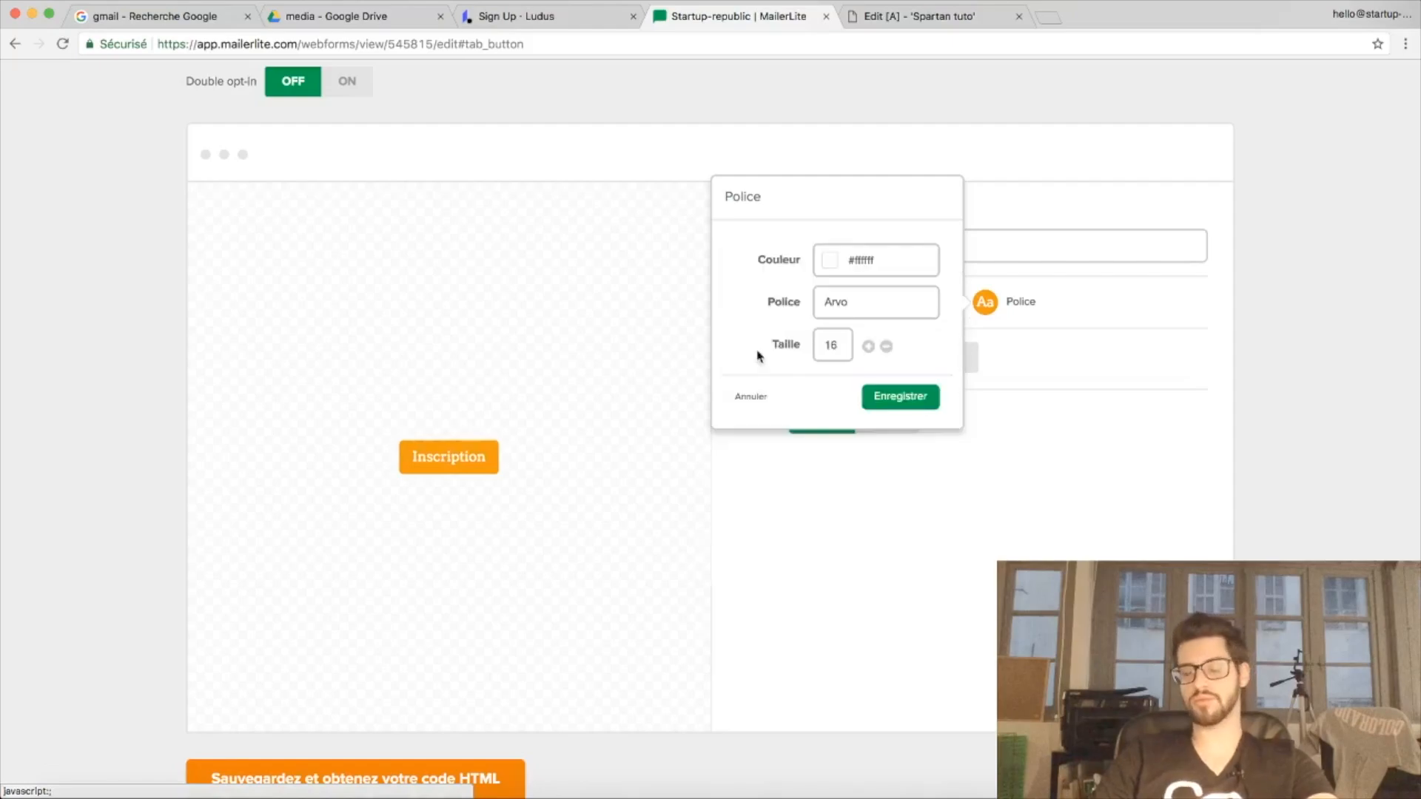
pyautogui.click(868, 347)
pyautogui.click(898, 399)
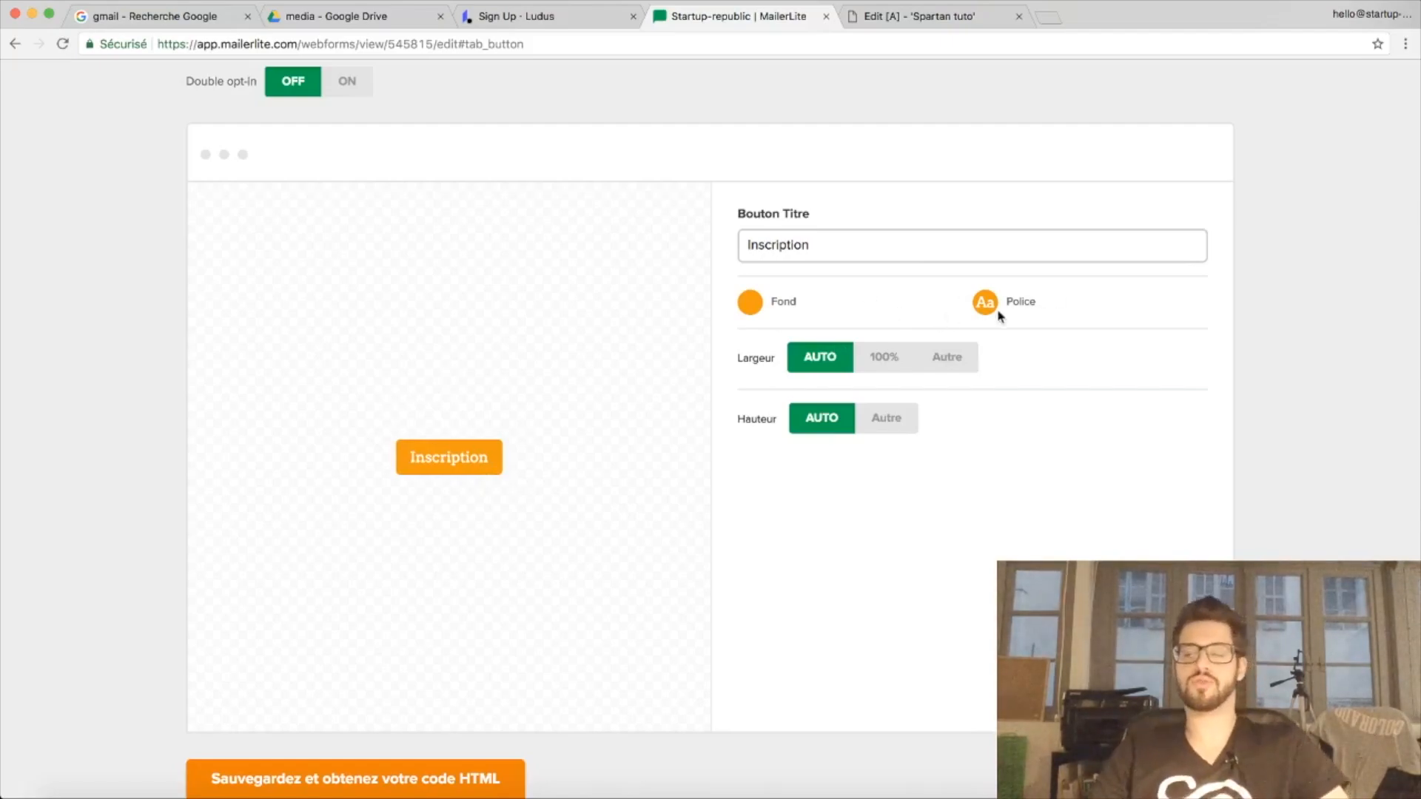
# Try the button at 100% width and at a custom width of 250, and restore the automatic width
pyautogui.click(882, 359)
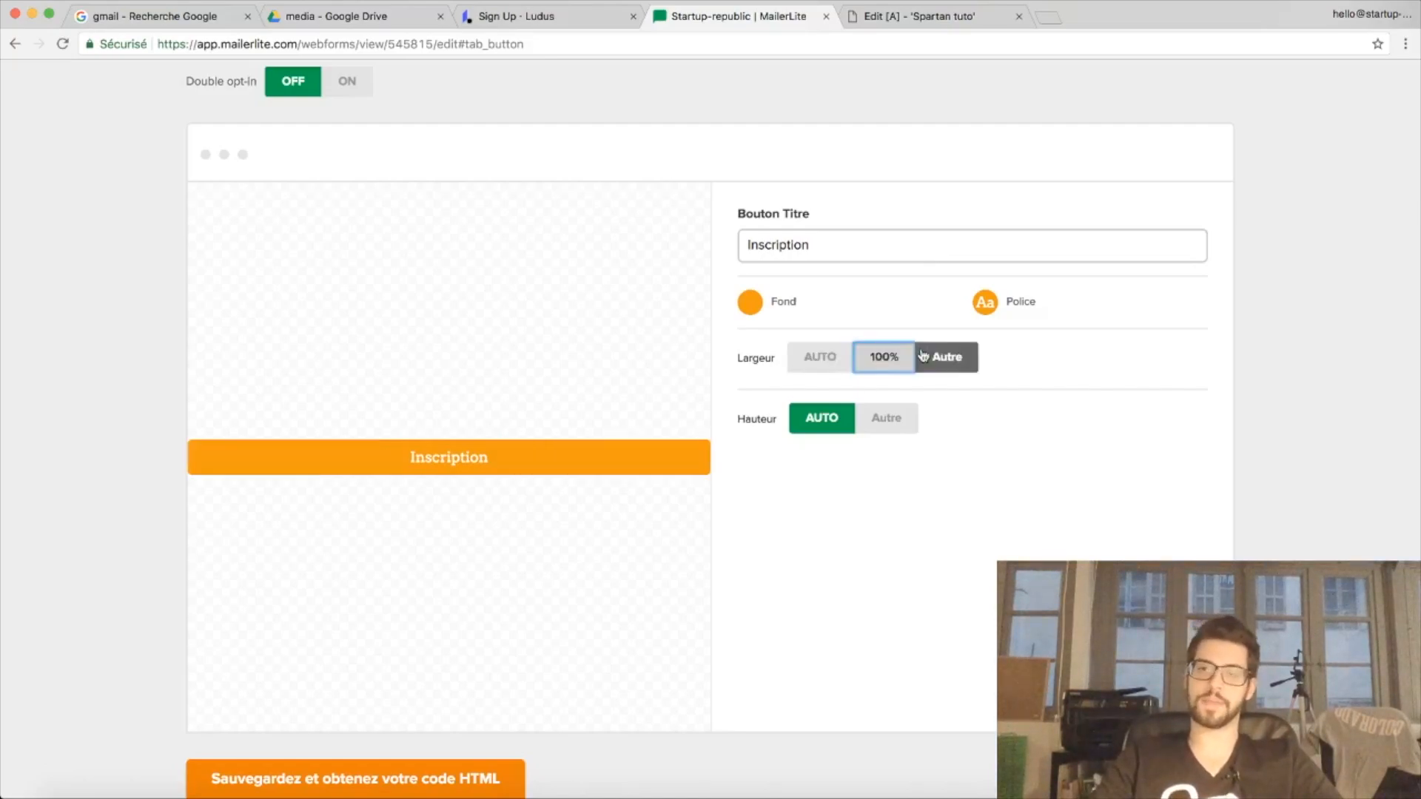
pyautogui.click(944, 359)
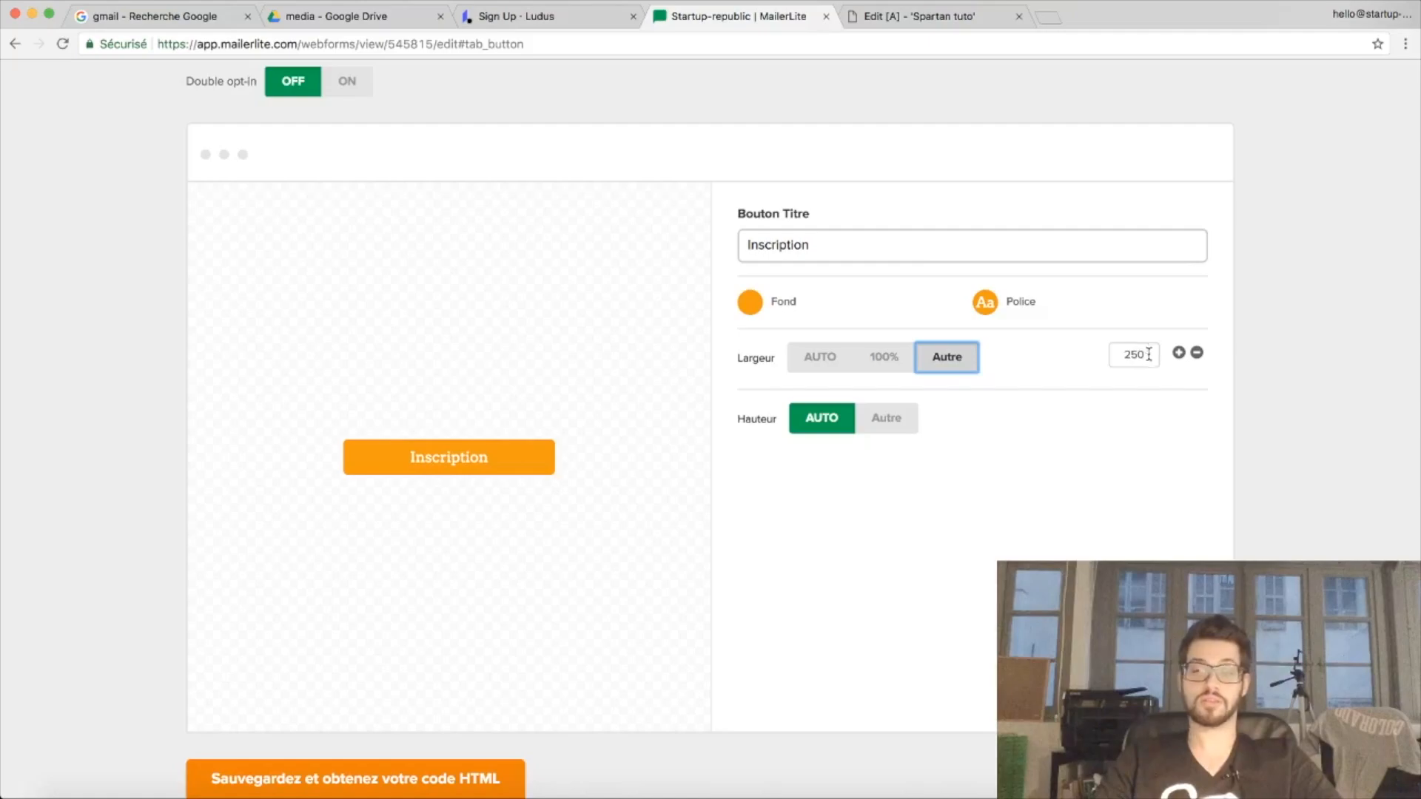
pyautogui.click(1178, 353)
pyautogui.click(1178, 353)
pyautogui.click(1197, 353)
pyautogui.click(1197, 353)
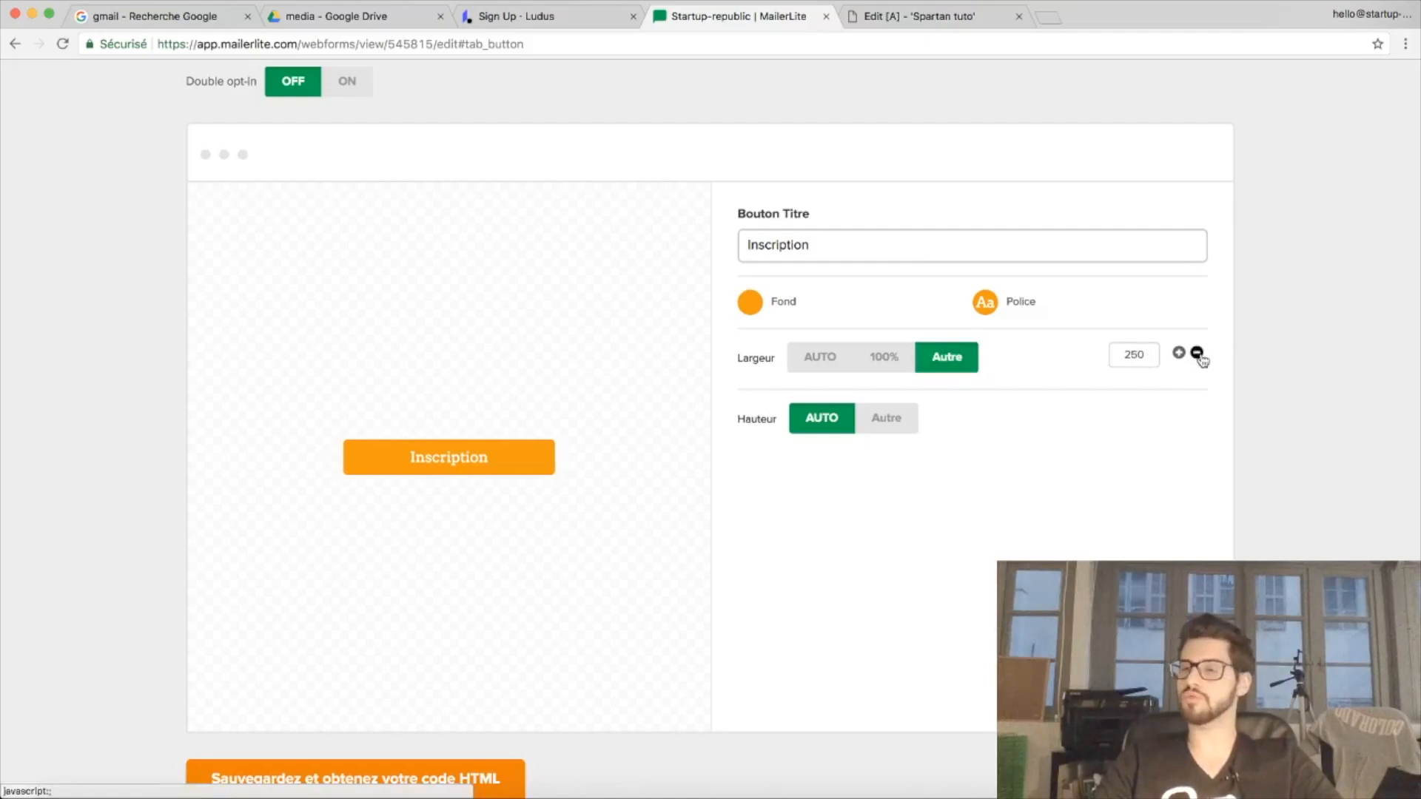
pyautogui.click(838, 361)
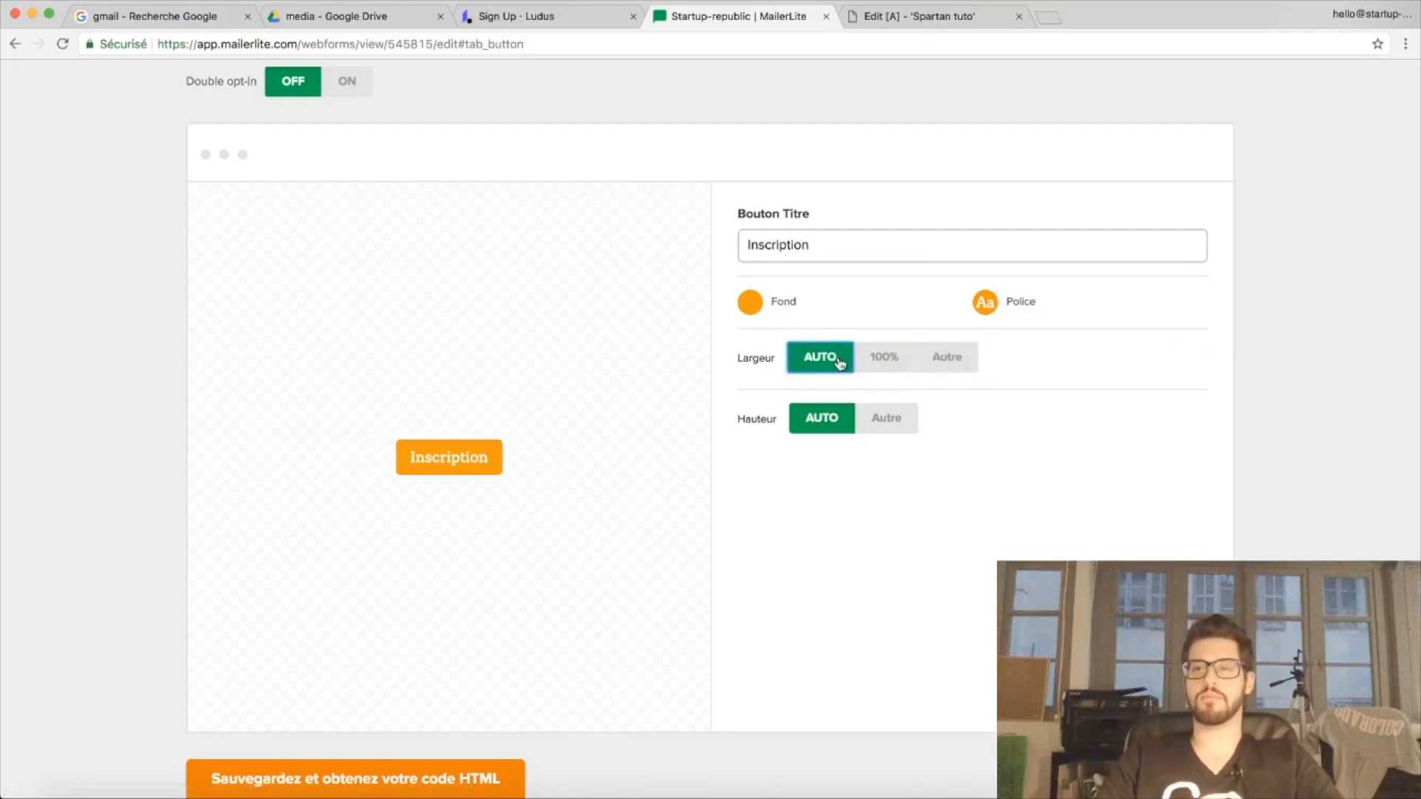
# Switch the button's height to a custom value and set it to 50
pyautogui.click(901, 422)
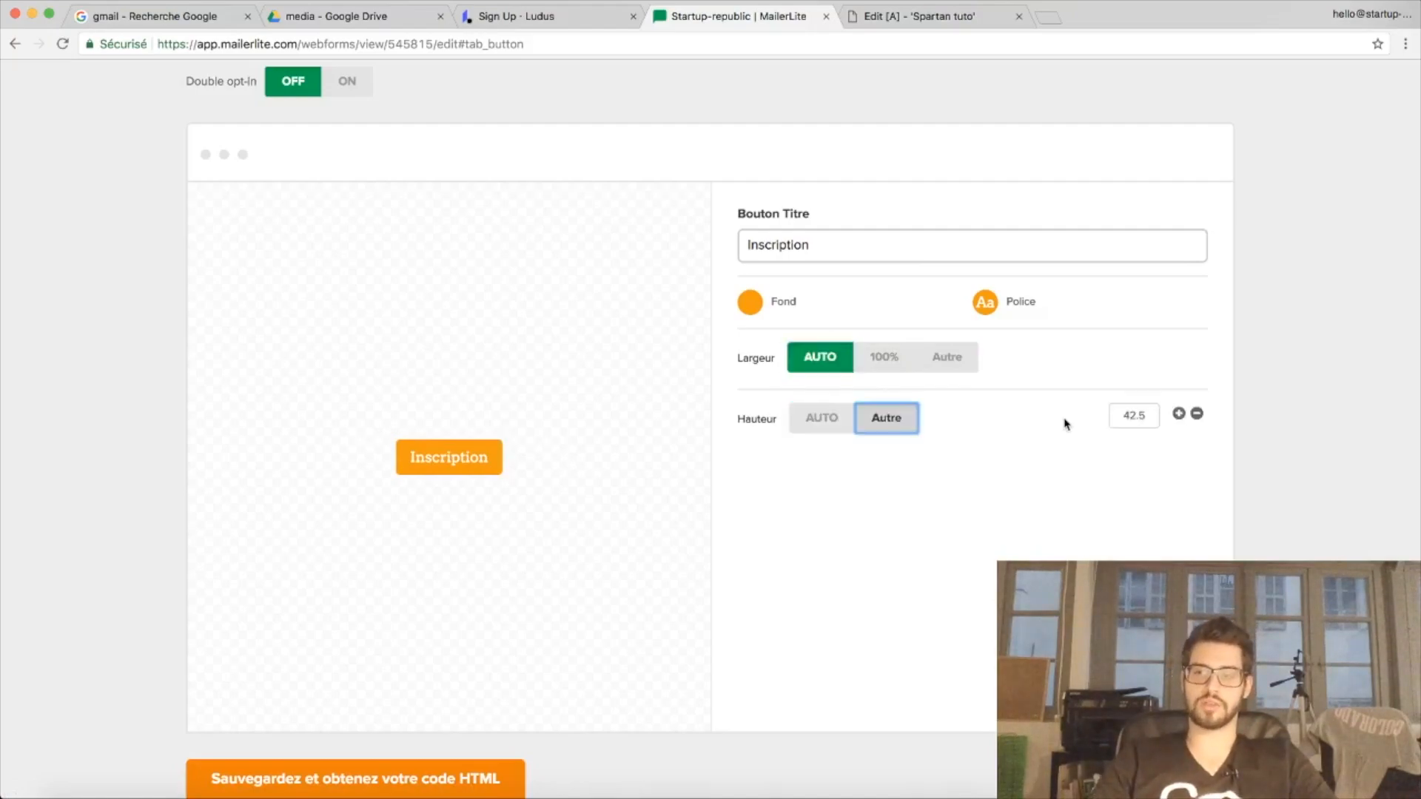
pyautogui.click(1181, 414)
pyautogui.click(1182, 414)
pyautogui.click(1182, 414)
pyautogui.click(1182, 415)
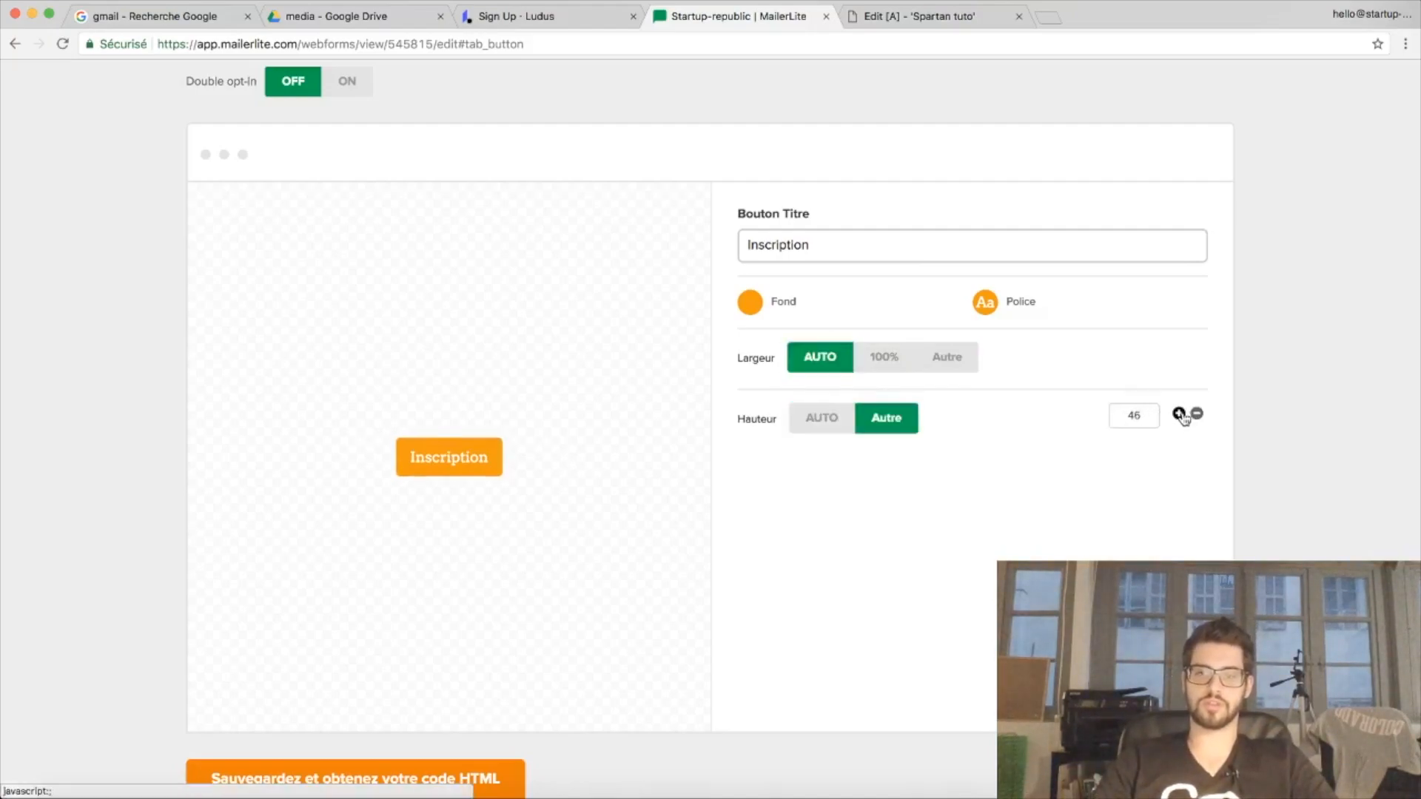
pyautogui.click(1181, 414)
pyautogui.click(1181, 415)
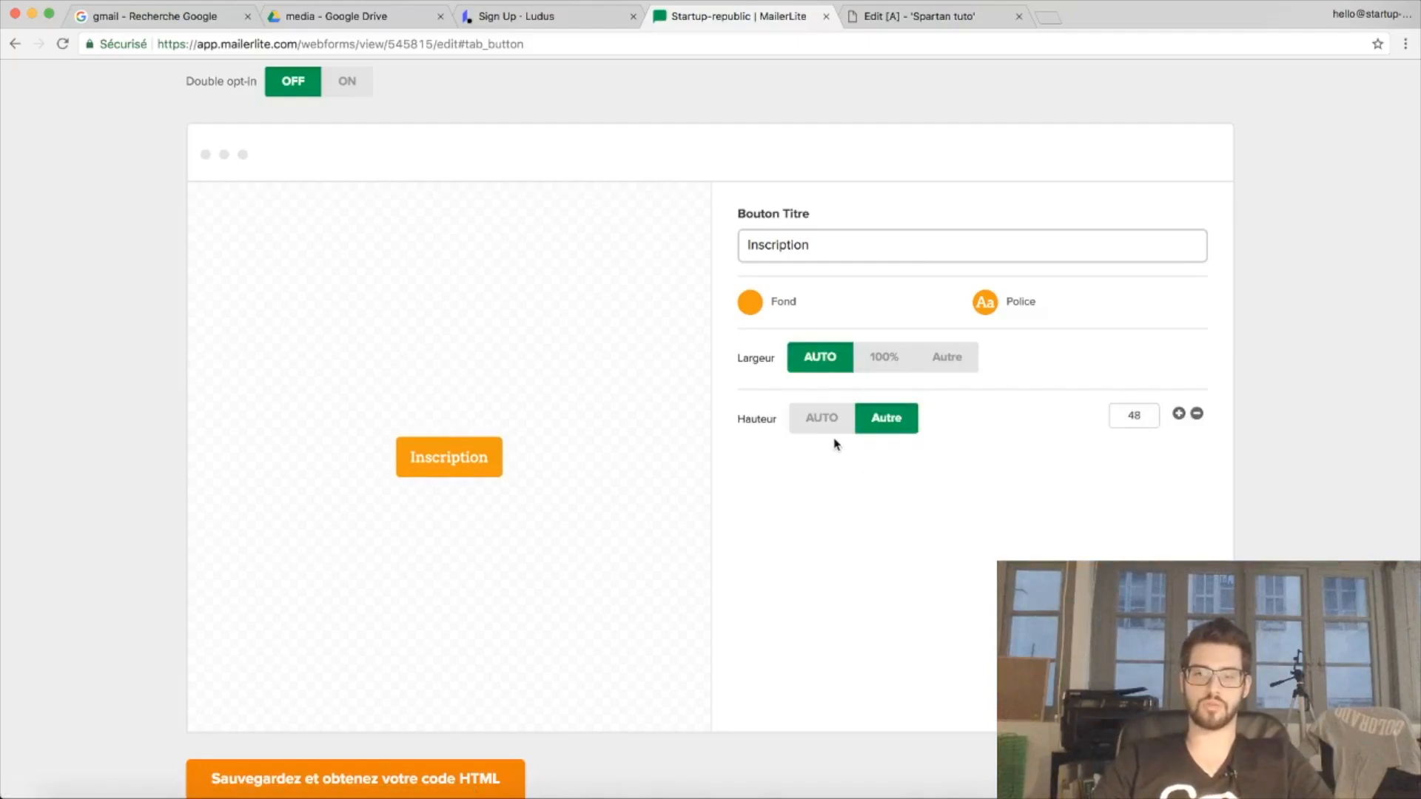
pyautogui.click(1180, 415)
pyautogui.click(1180, 414)
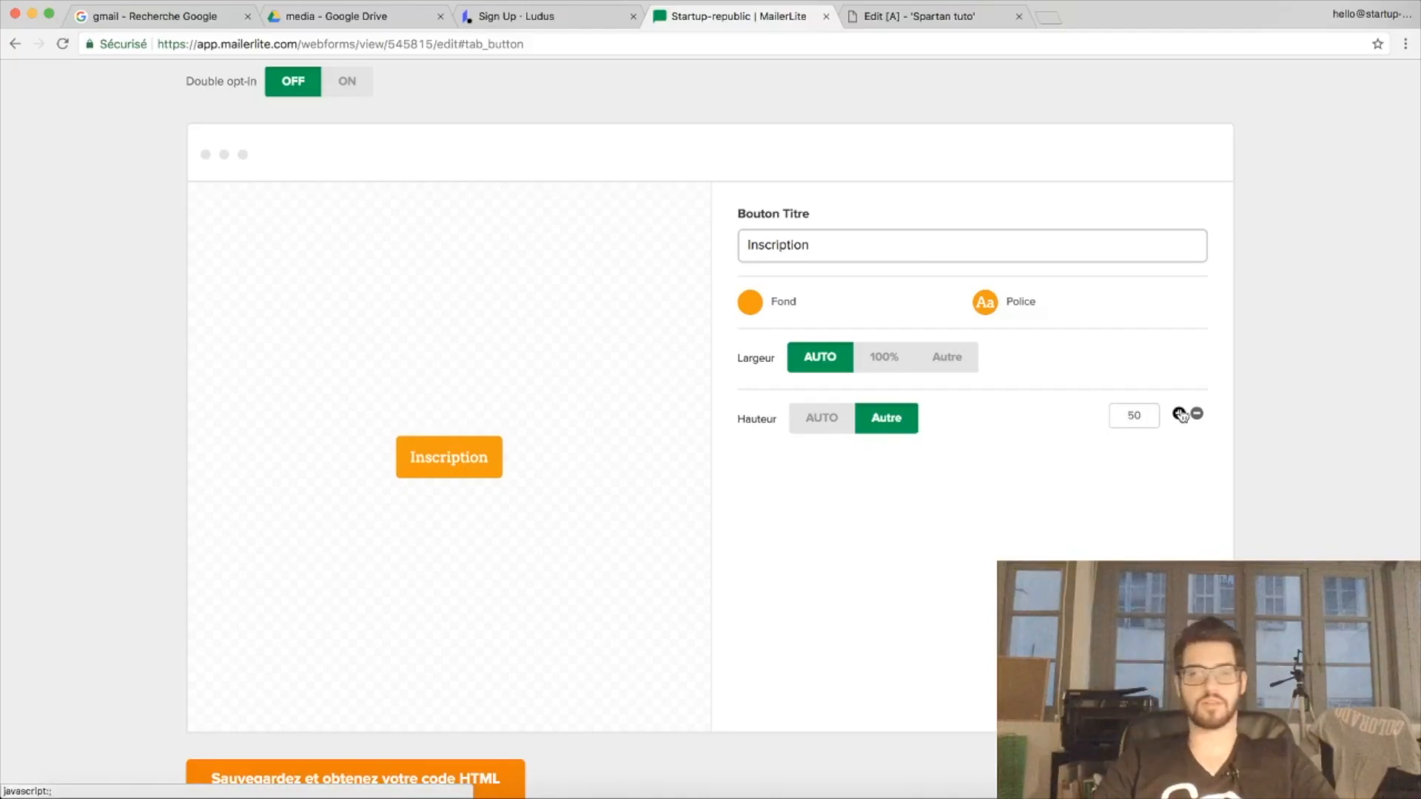
pyautogui.scroll(-1, 480, 629)
pyautogui.scroll(1, 517, 518)
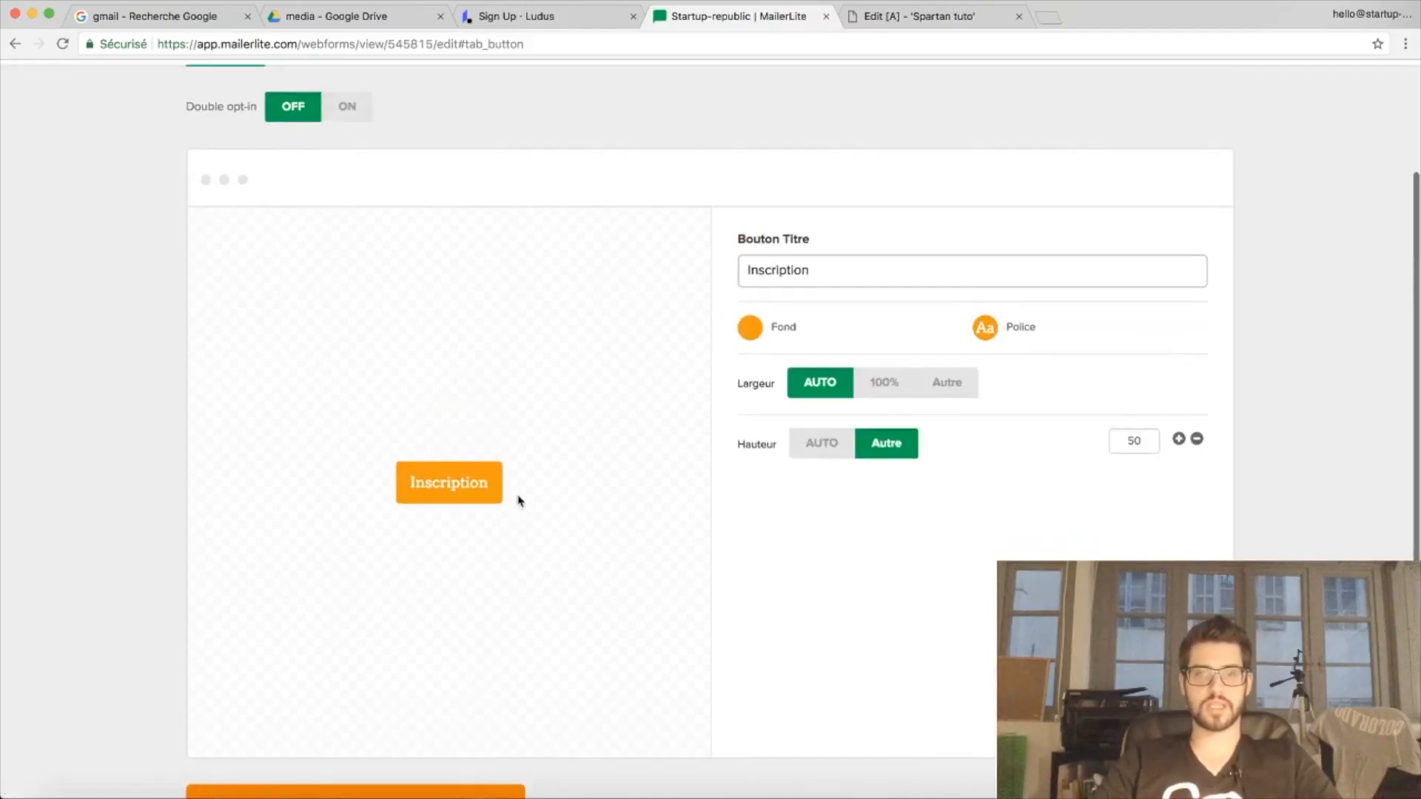
pyautogui.scroll(2, 392, 210)
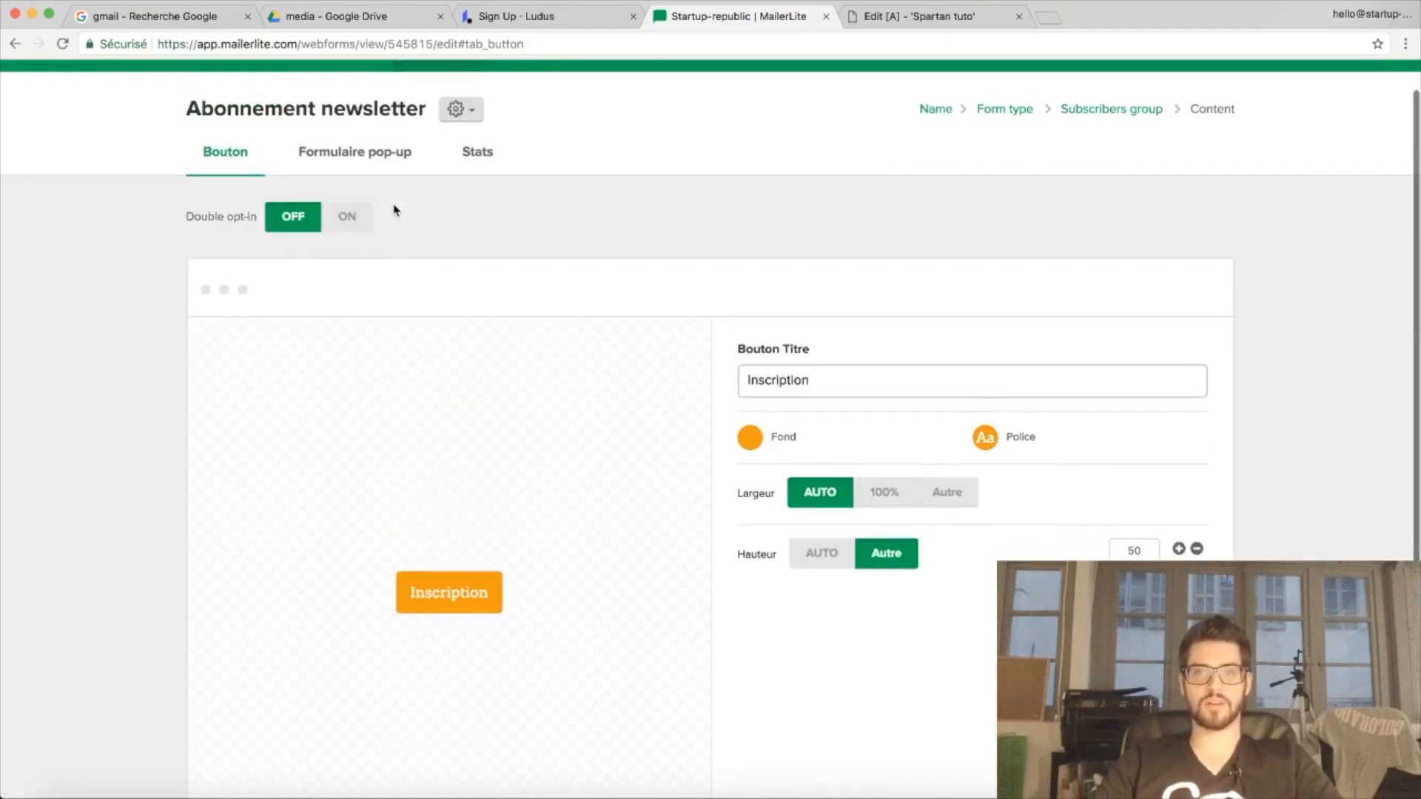
pyautogui.click(376, 152)
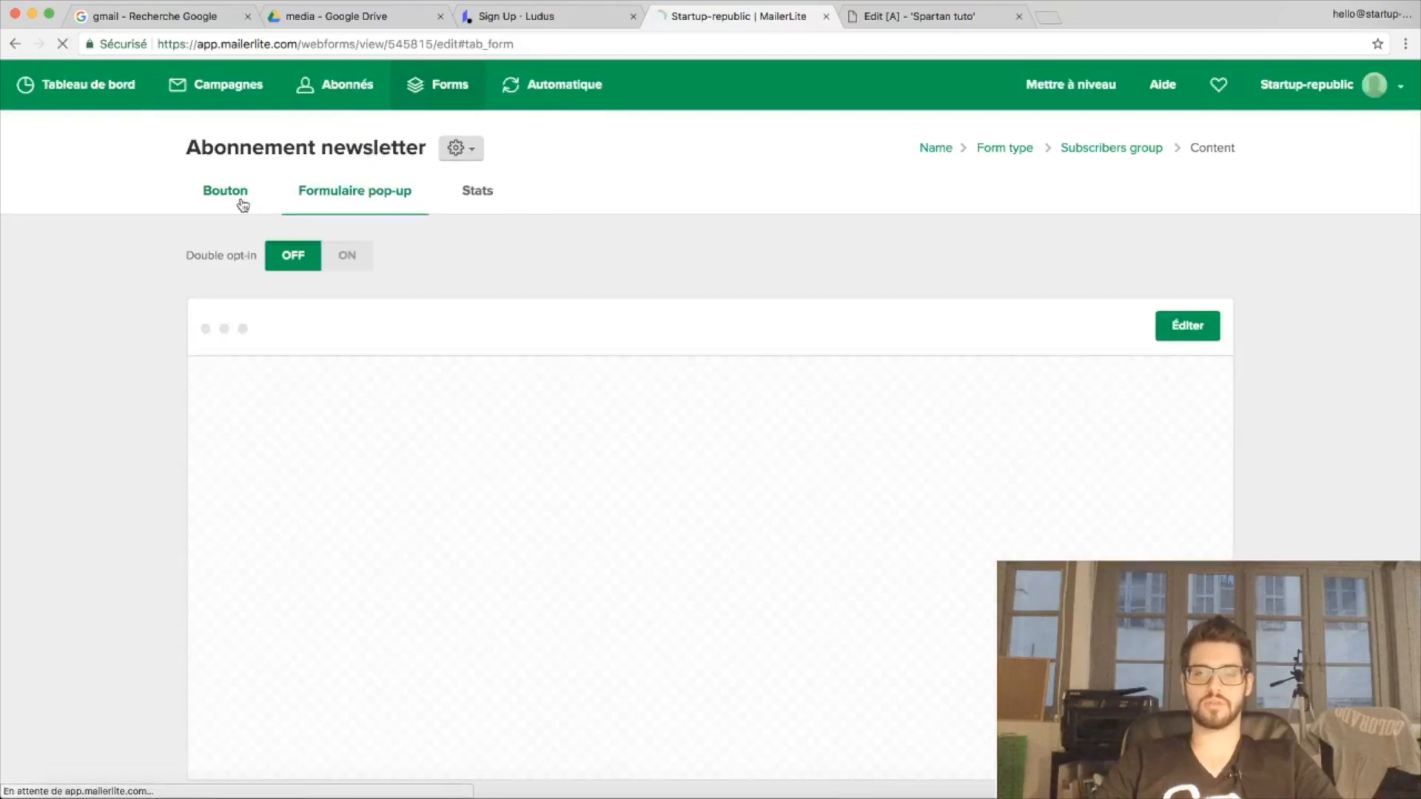
pyautogui.click(242, 204)
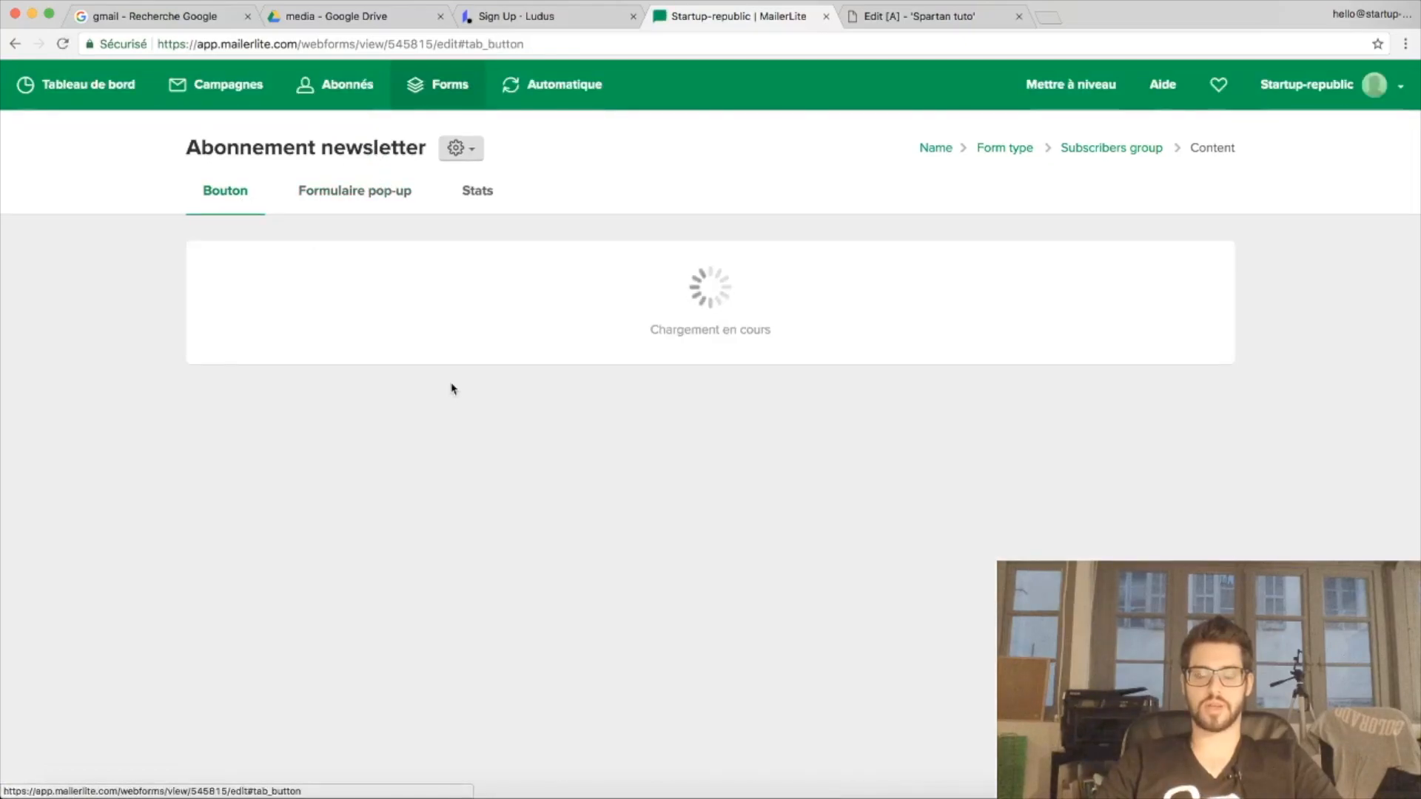
pyautogui.scroll(-1, 450, 387)
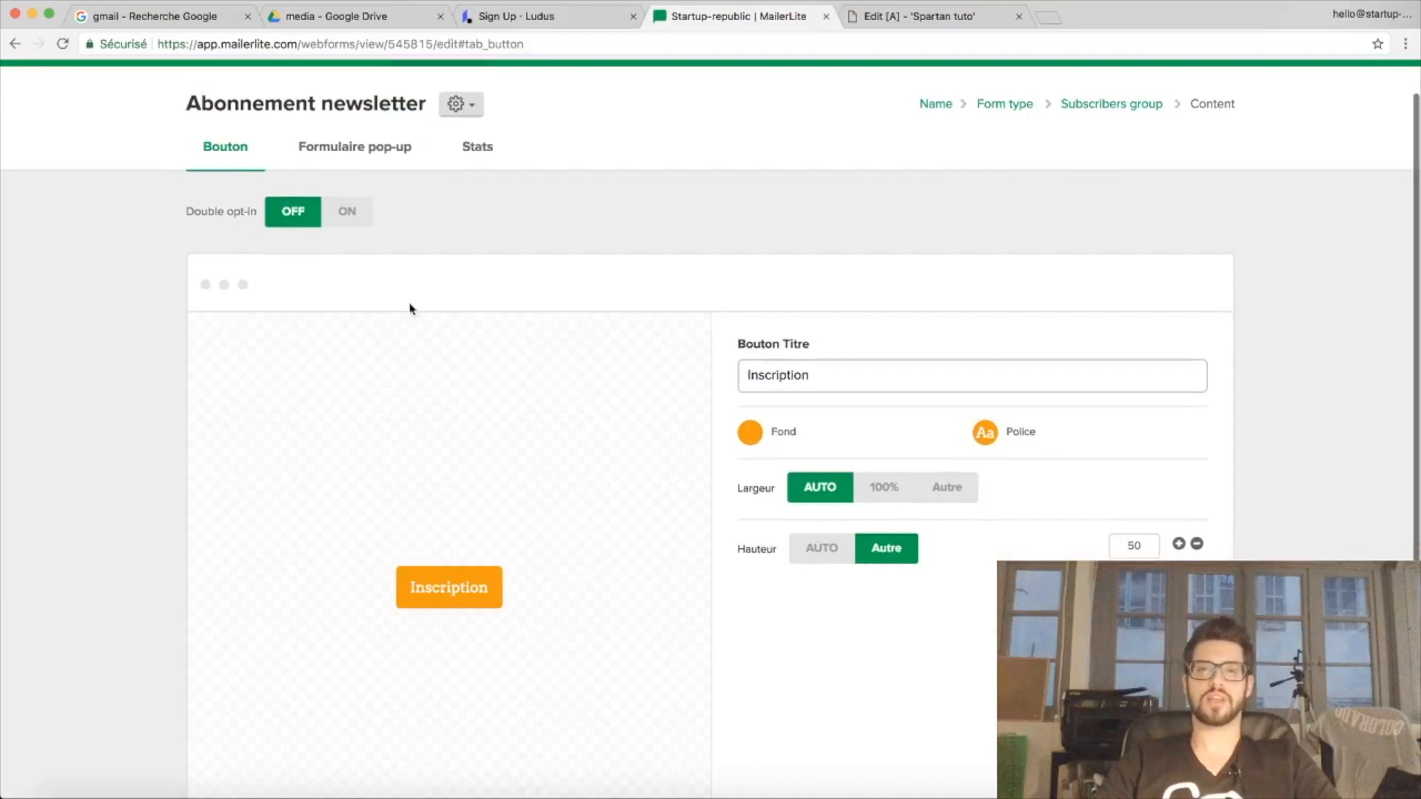
# Open the newsletter's pop-up form for editing
pyautogui.click(337, 157)
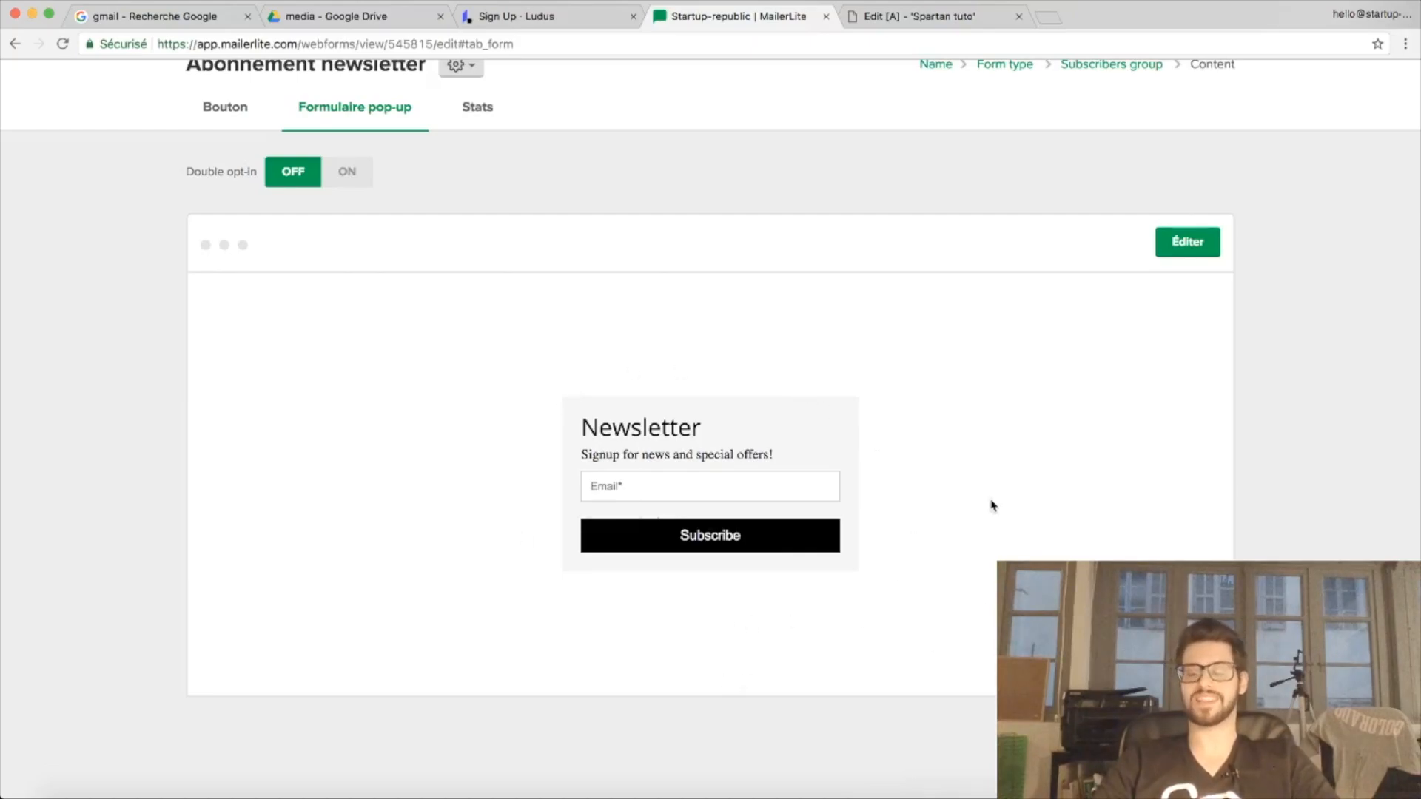
pyautogui.click(1202, 240)
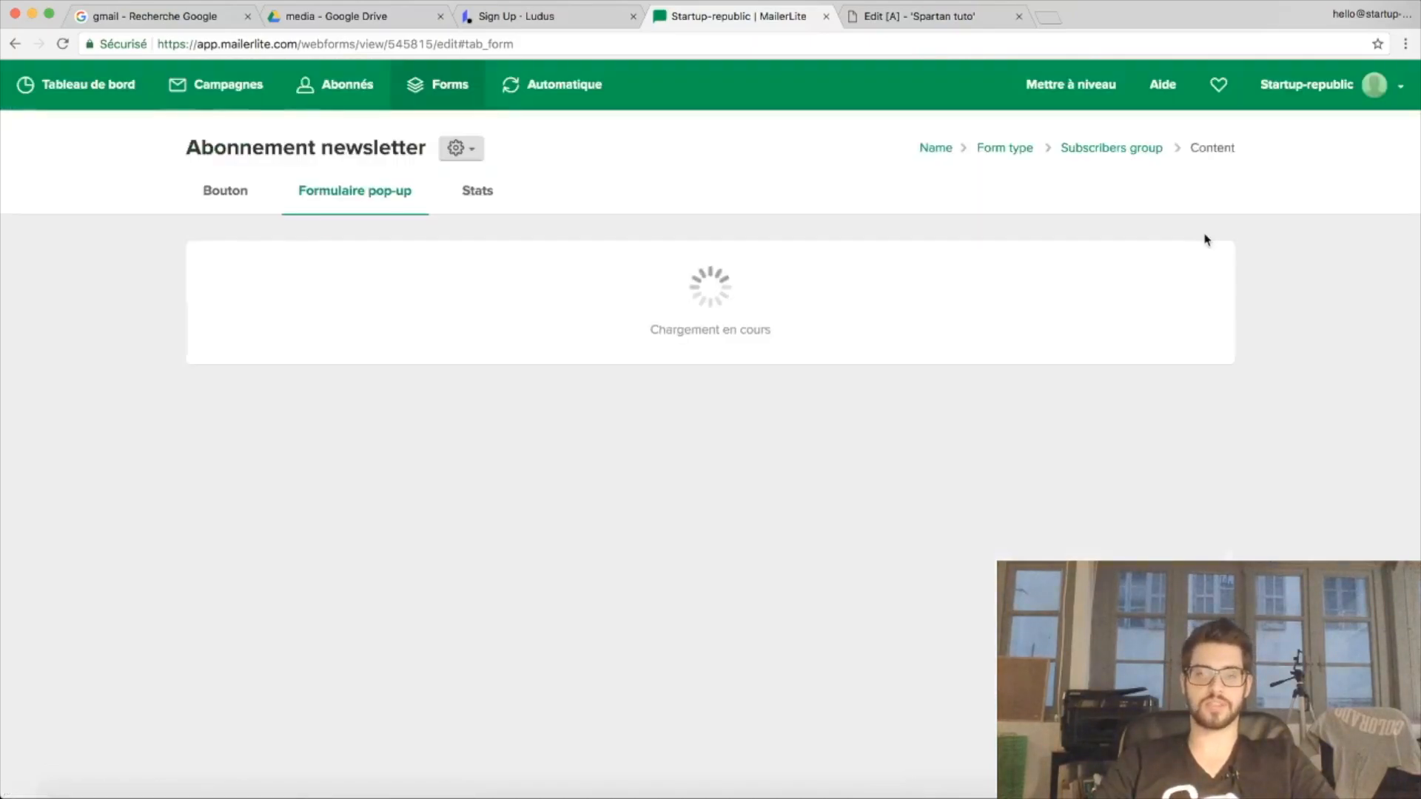
pyautogui.scroll(-2, 682, 493)
pyautogui.scroll(-1, 682, 494)
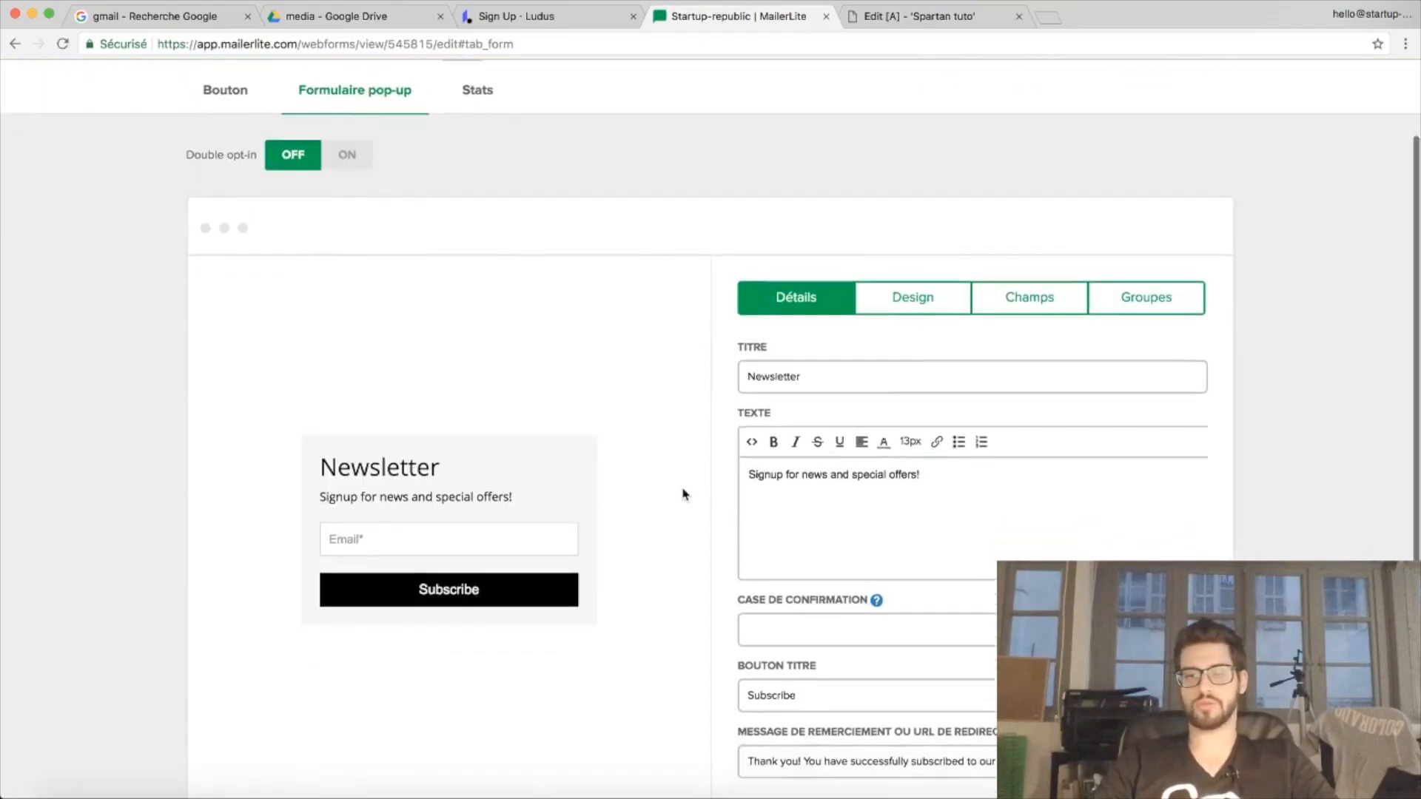
# Replace the pop-up form's text with "Inscrivez-vous pour recevoir toutes les news de la Spartan !"
pyautogui.moveTo(792, 365); pyautogui.dragTo(738, 363)
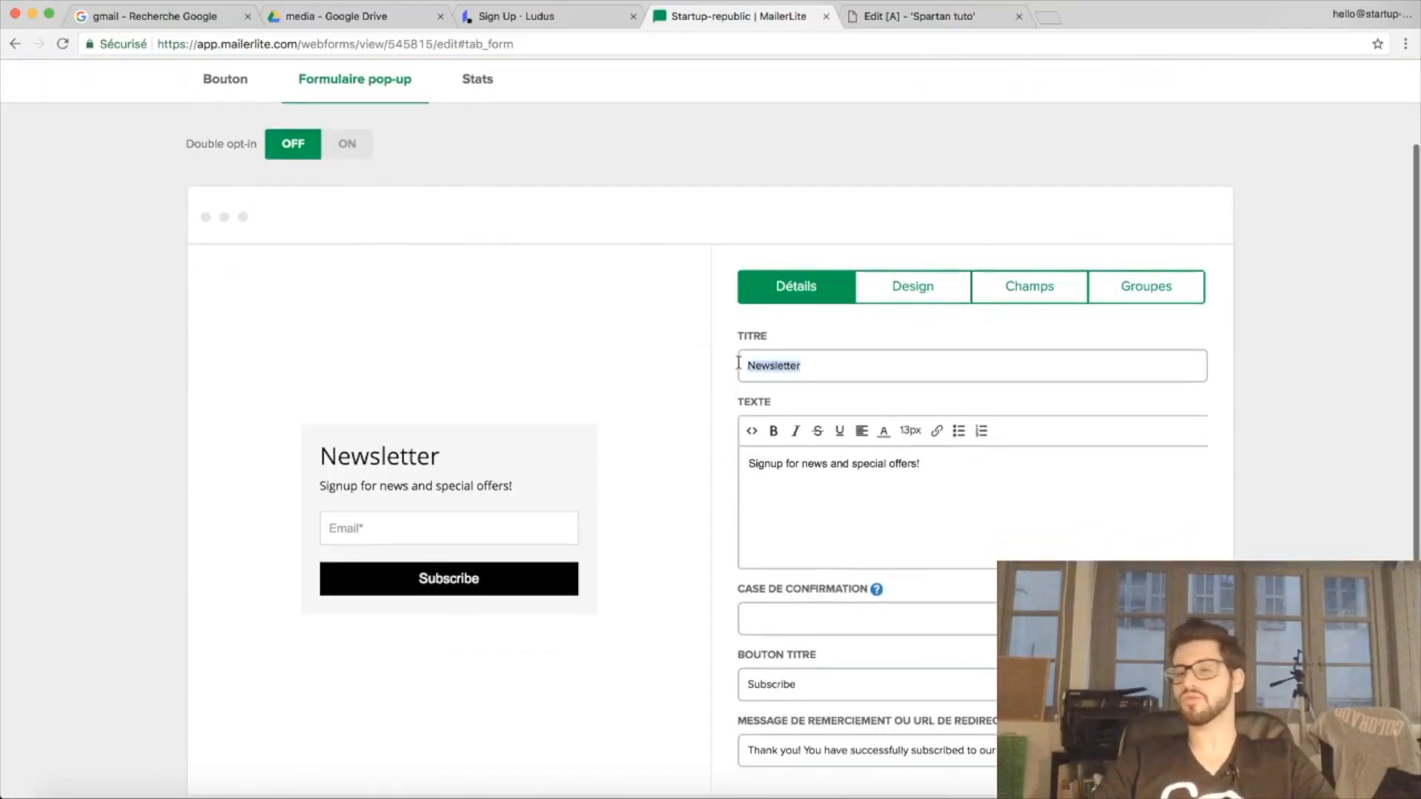
pyautogui.click(961, 465)
pyautogui.moveTo(961, 464); pyautogui.dragTo(619, 419)
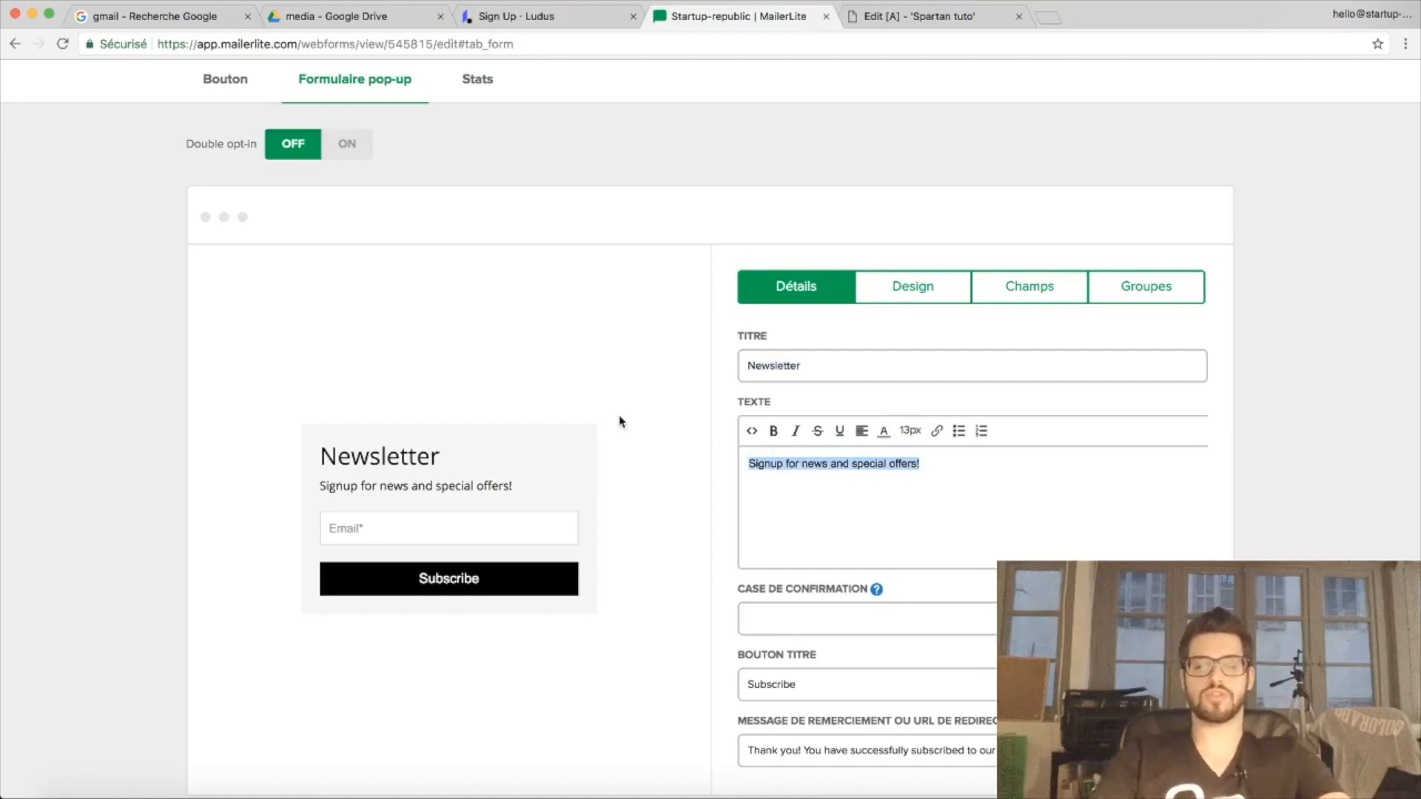
pyautogui.write('Inscrivez ')
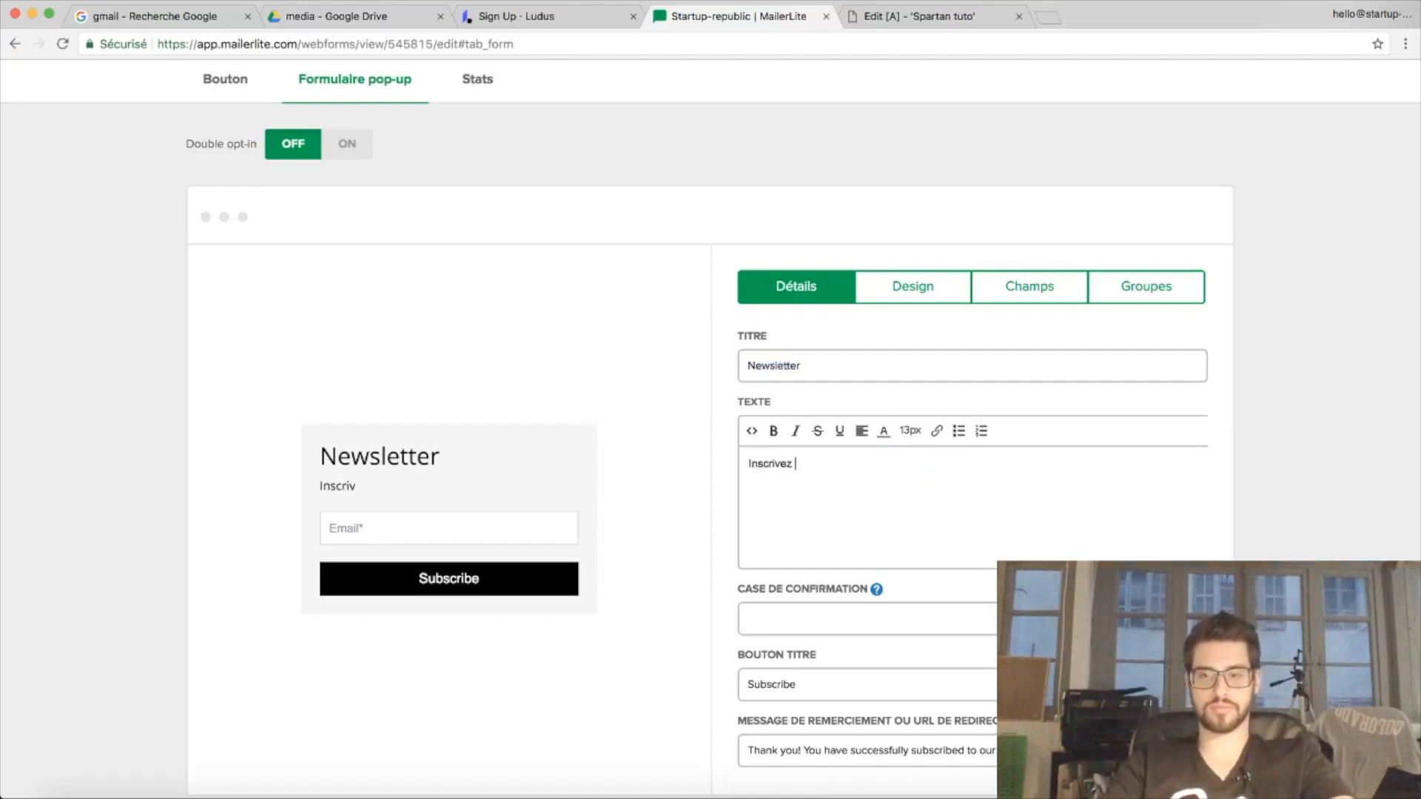
pyautogui.write('vous pour recevoir toutes les n')
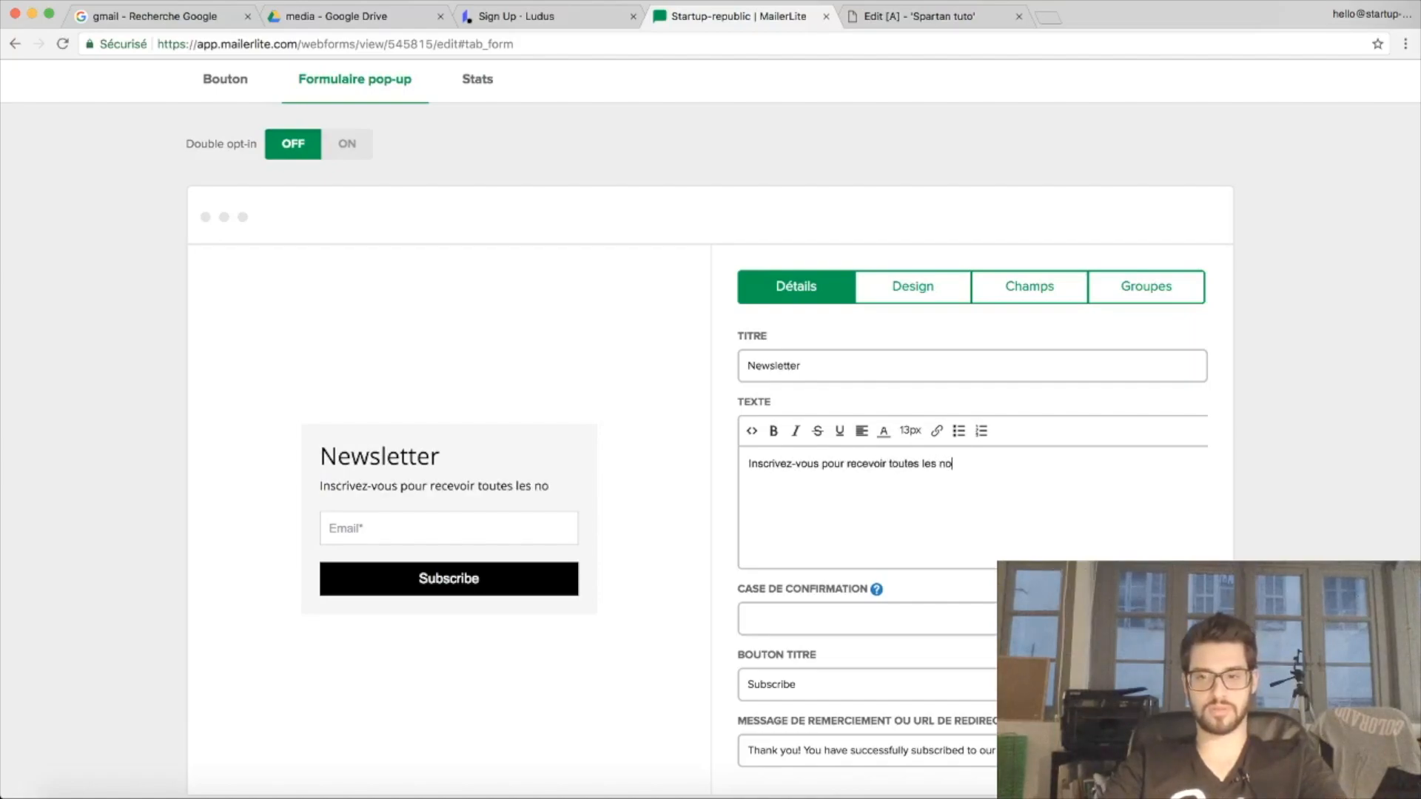
pyautogui.write('ews de la Spartan !')
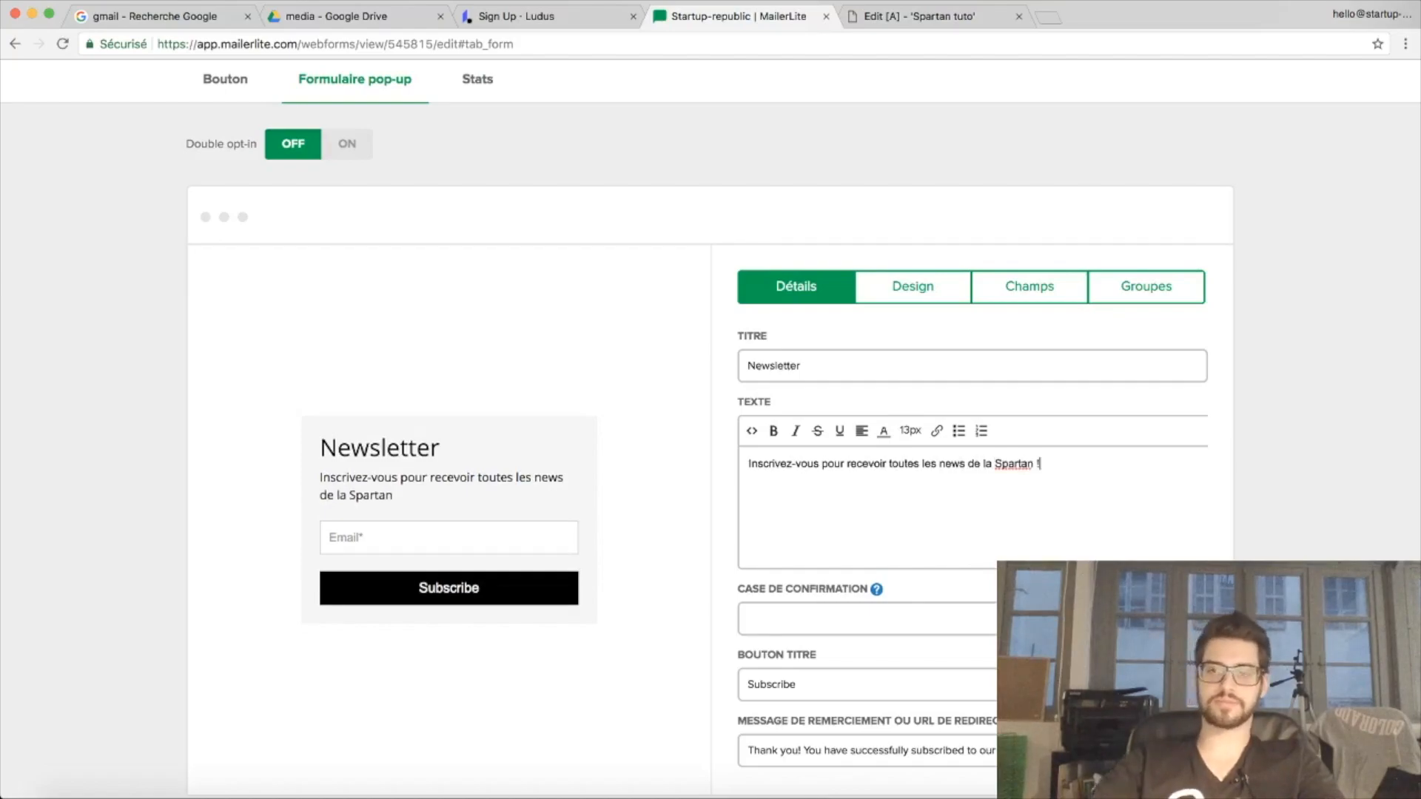
# Add a confirmation checkbox to the form labelled "J'accepte les mentions légales"
pyautogui.click(793, 631)
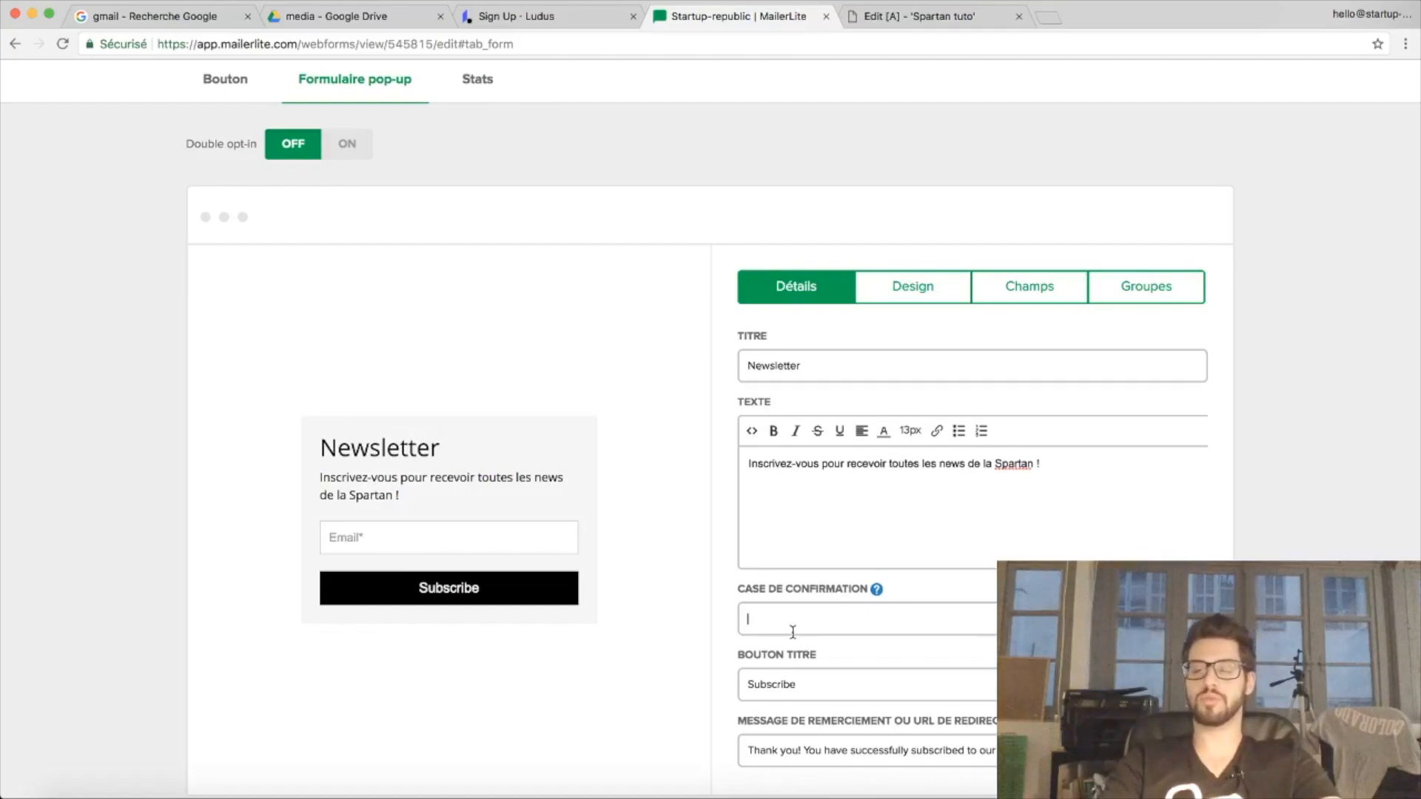
pyautogui.write('O')
pyautogui.press('BackSpace')
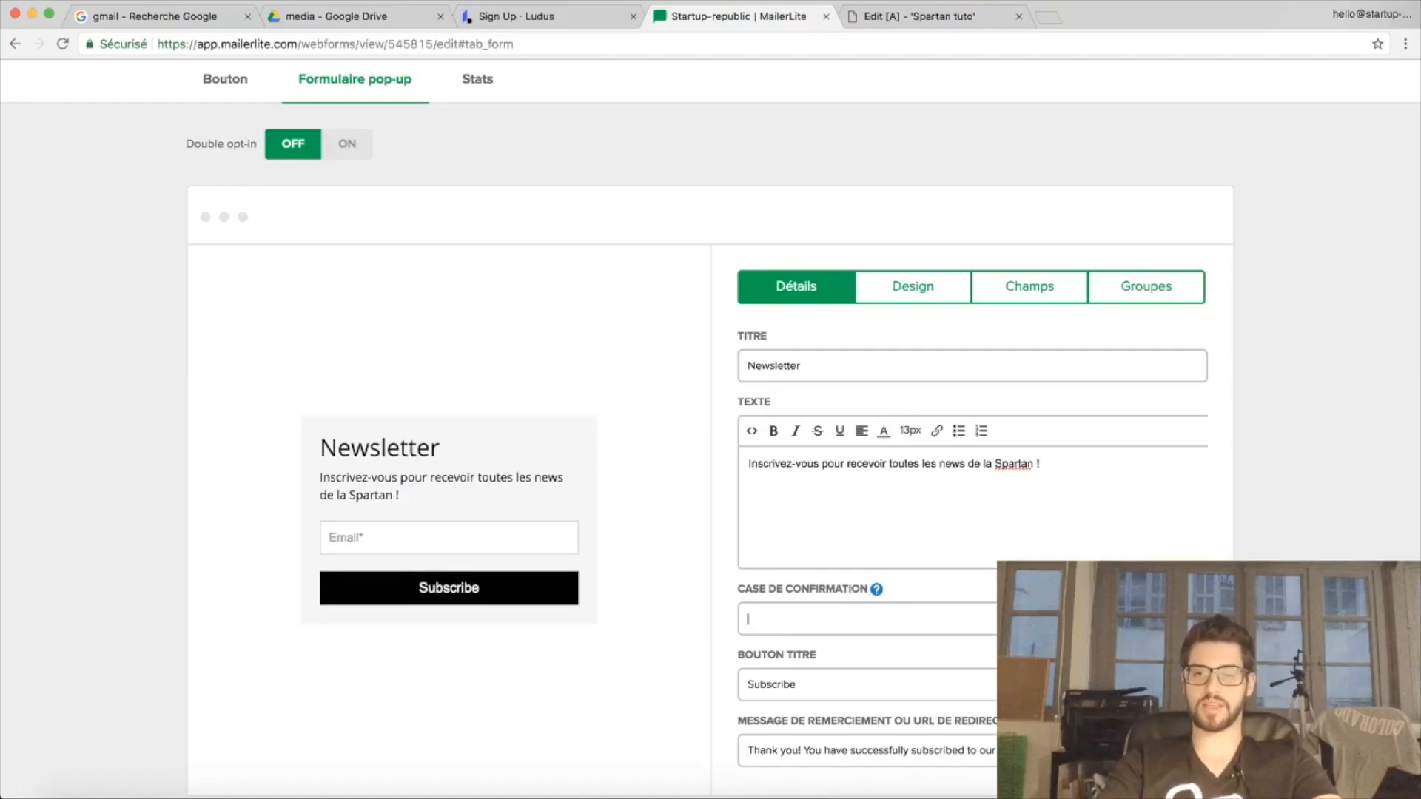
pyautogui.write('J')
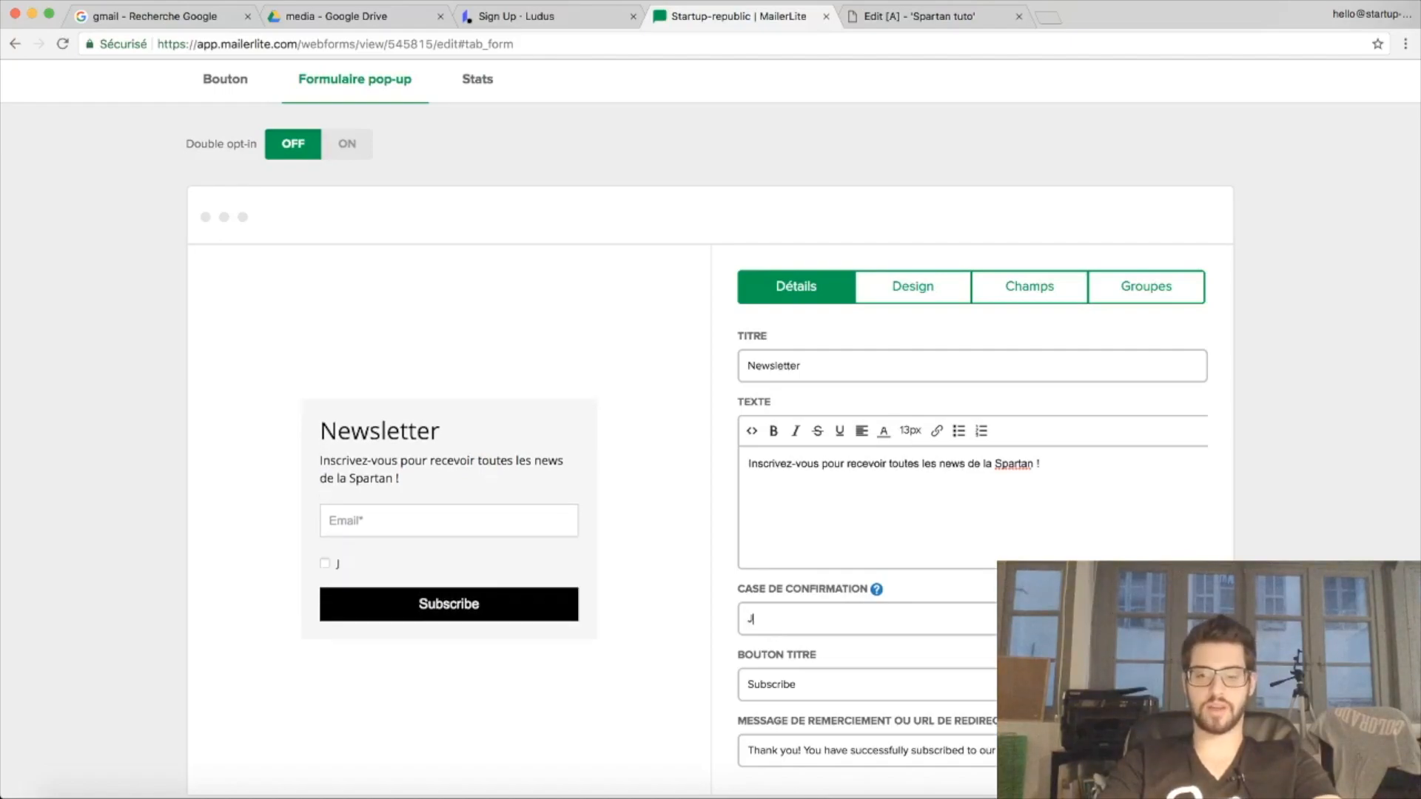
pyautogui.write("'accepte les mentio")
pyautogui.write('ns légales')
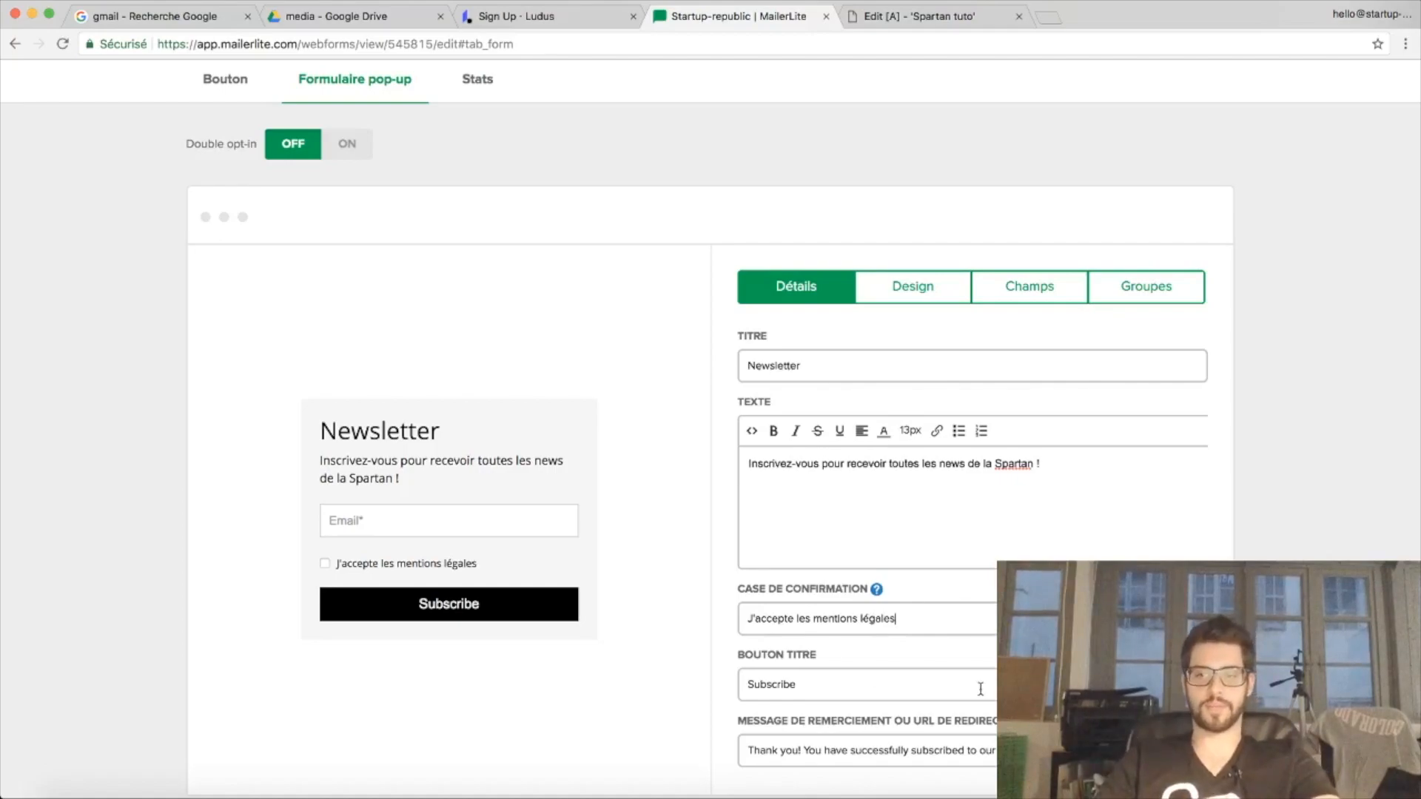
# Change the form's button title to "Je m'inscris"
pyautogui.moveTo(981, 688); pyautogui.dragTo(694, 684)
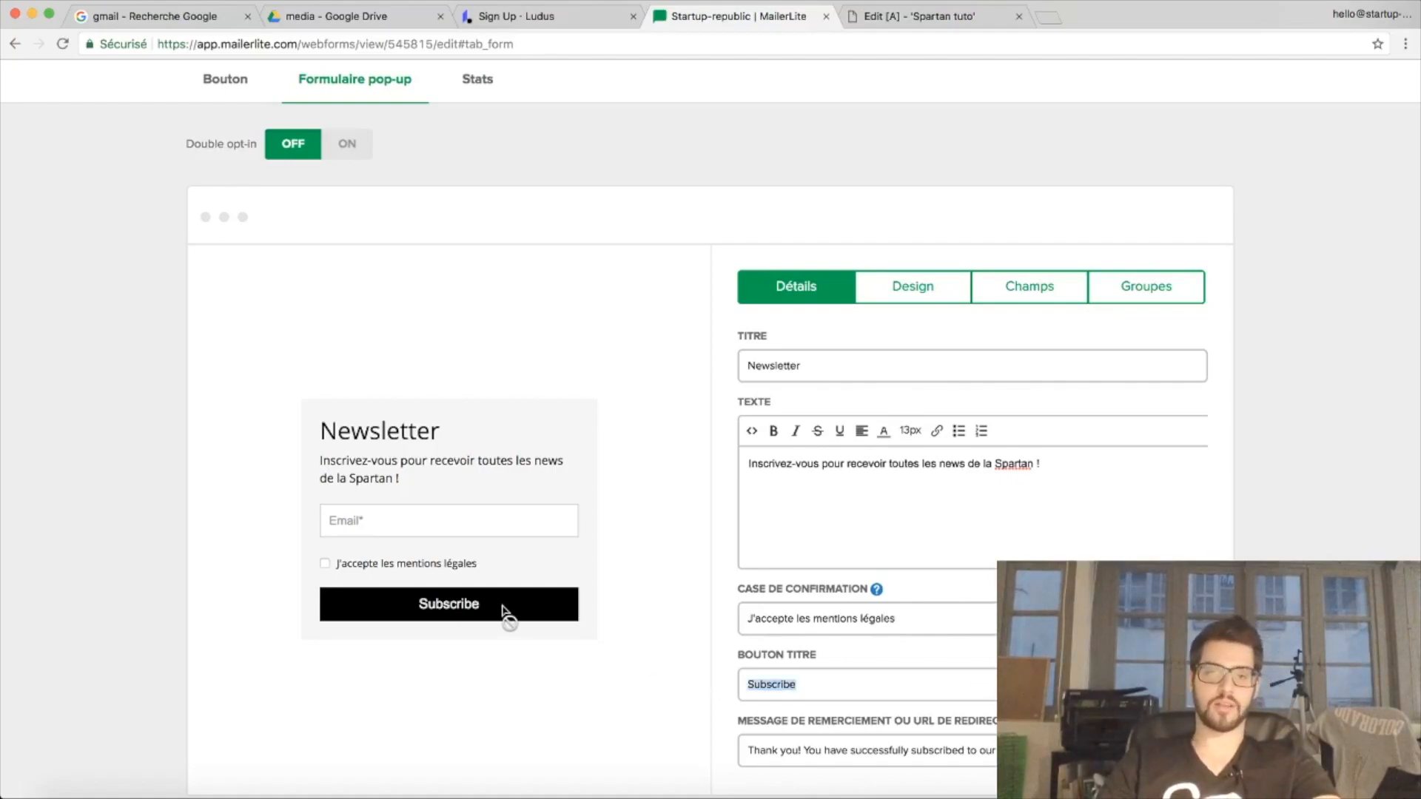
pyautogui.press('BackSpace')
pyautogui.write("Je m'inscris")
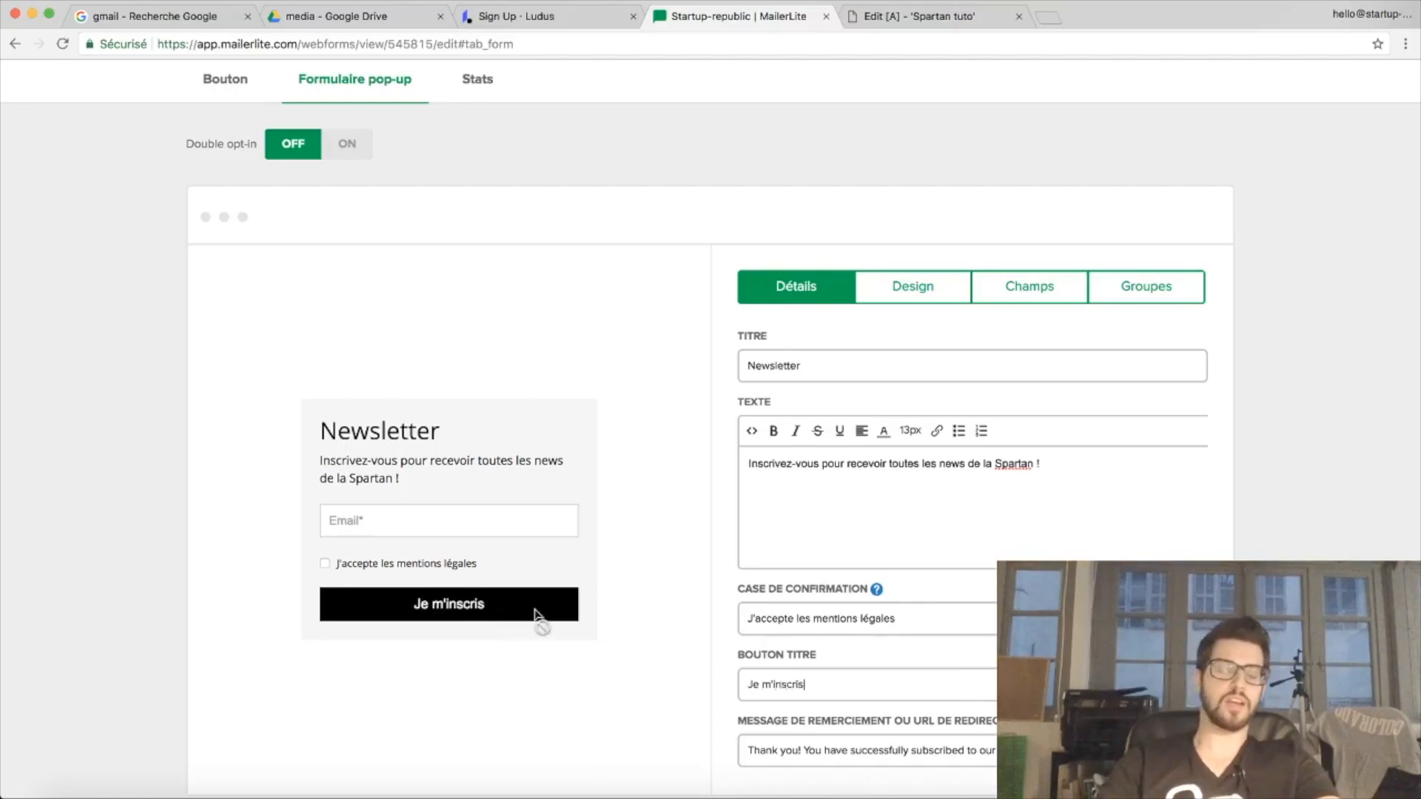
# Replace the thank-you message with one beginning "Merci pour votre inscription. Vous serez recontacté"
pyautogui.scroll(-3, 850, 673)
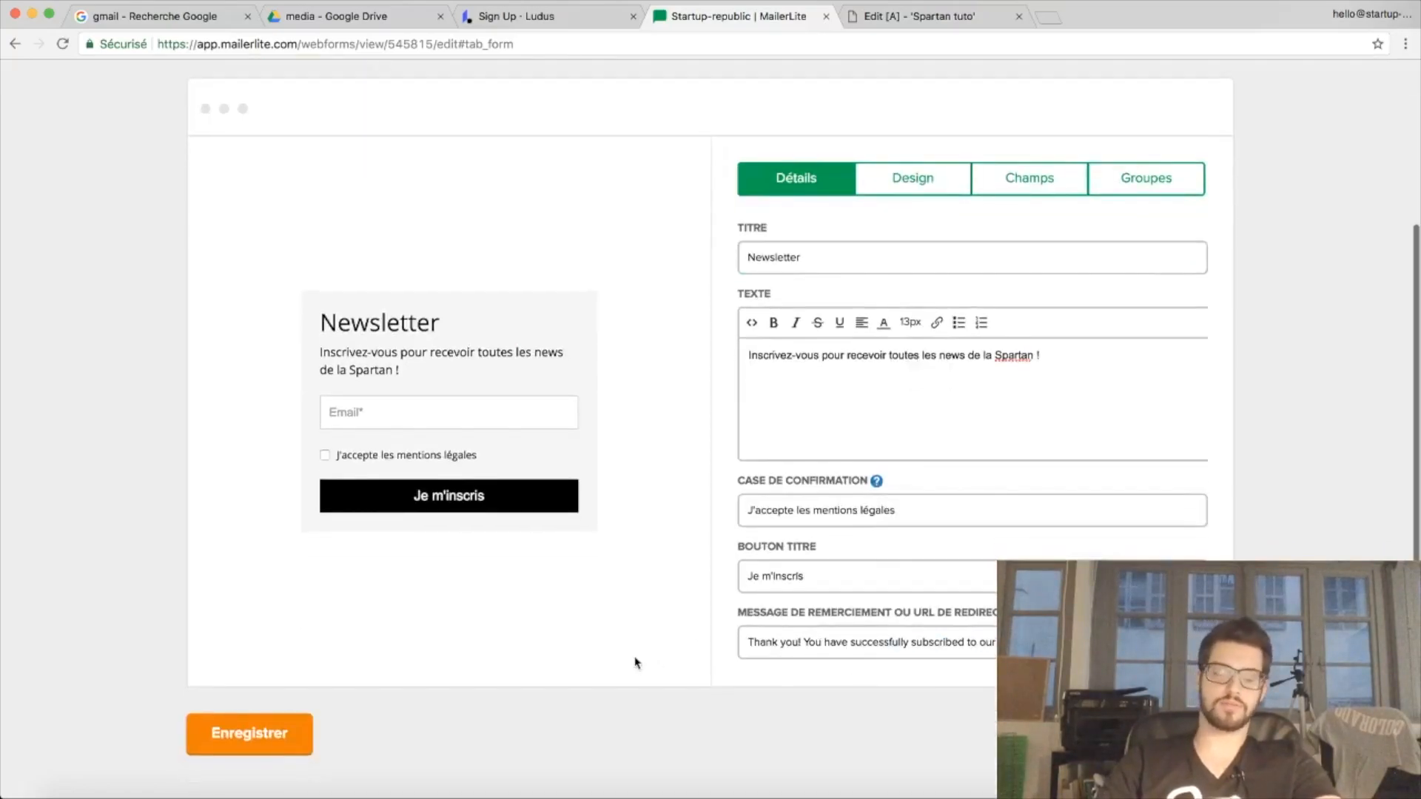
pyautogui.press('Tab')
pyautogui.write('Merci ')
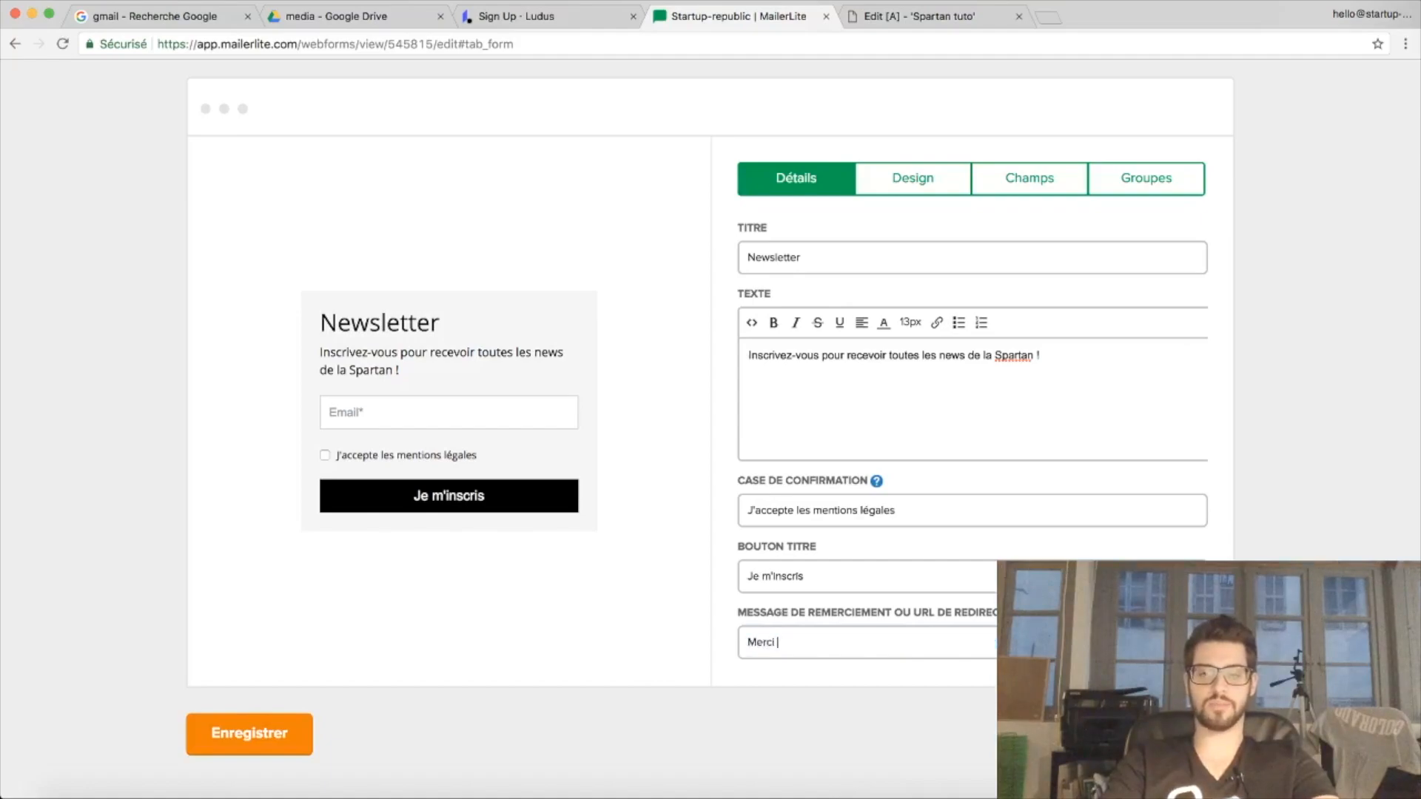
pyautogui.write('pour votre inscription.')
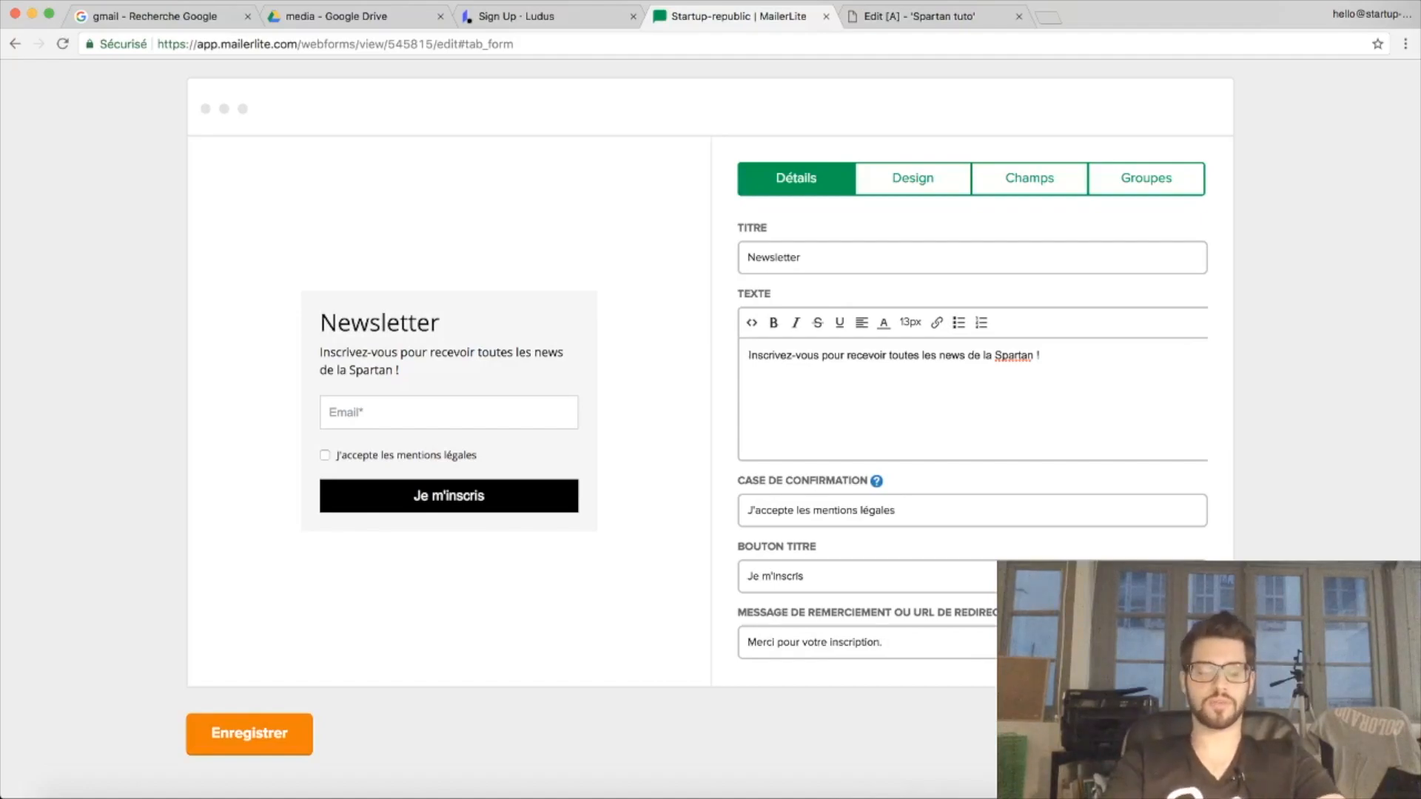
pyautogui.write('V')
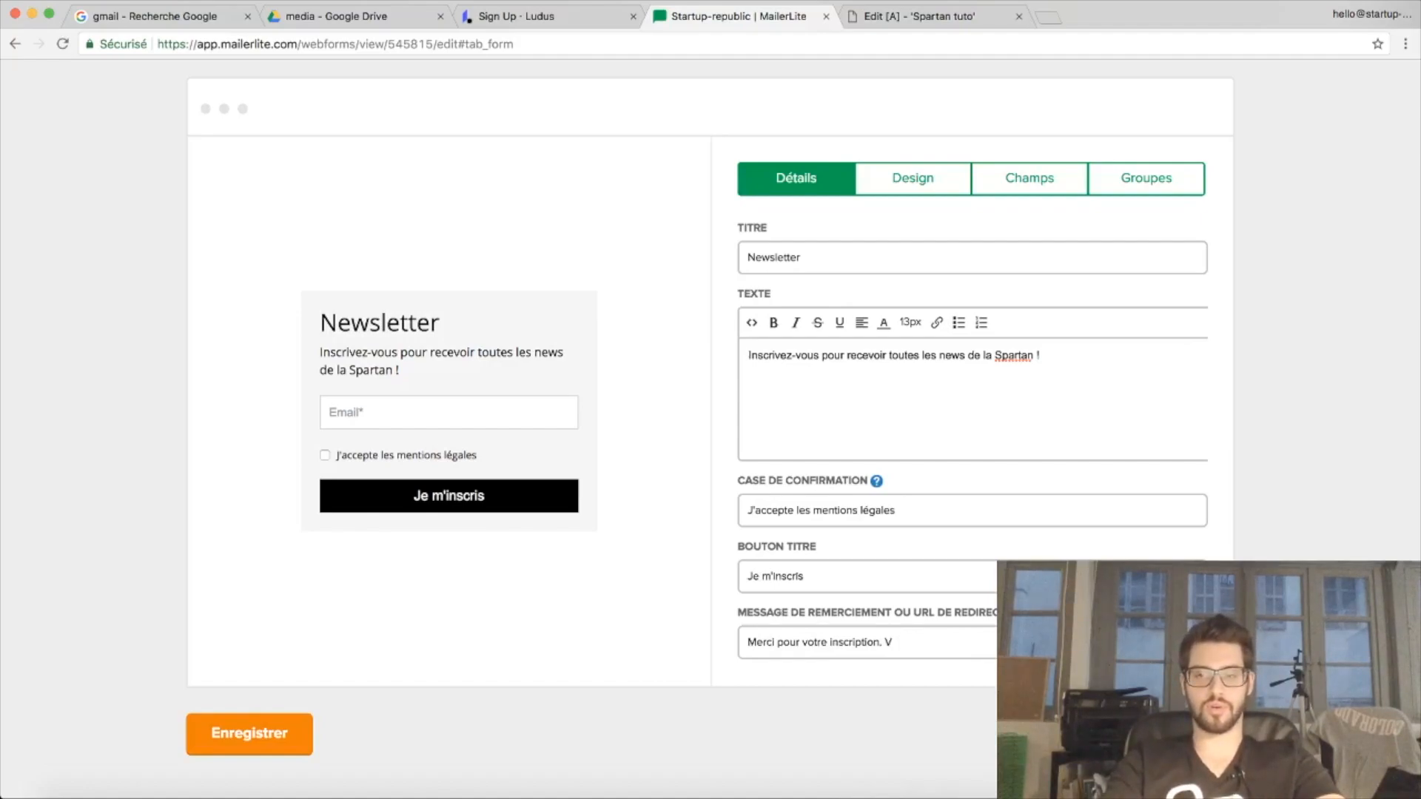
pyautogui.write('ousous serez ')
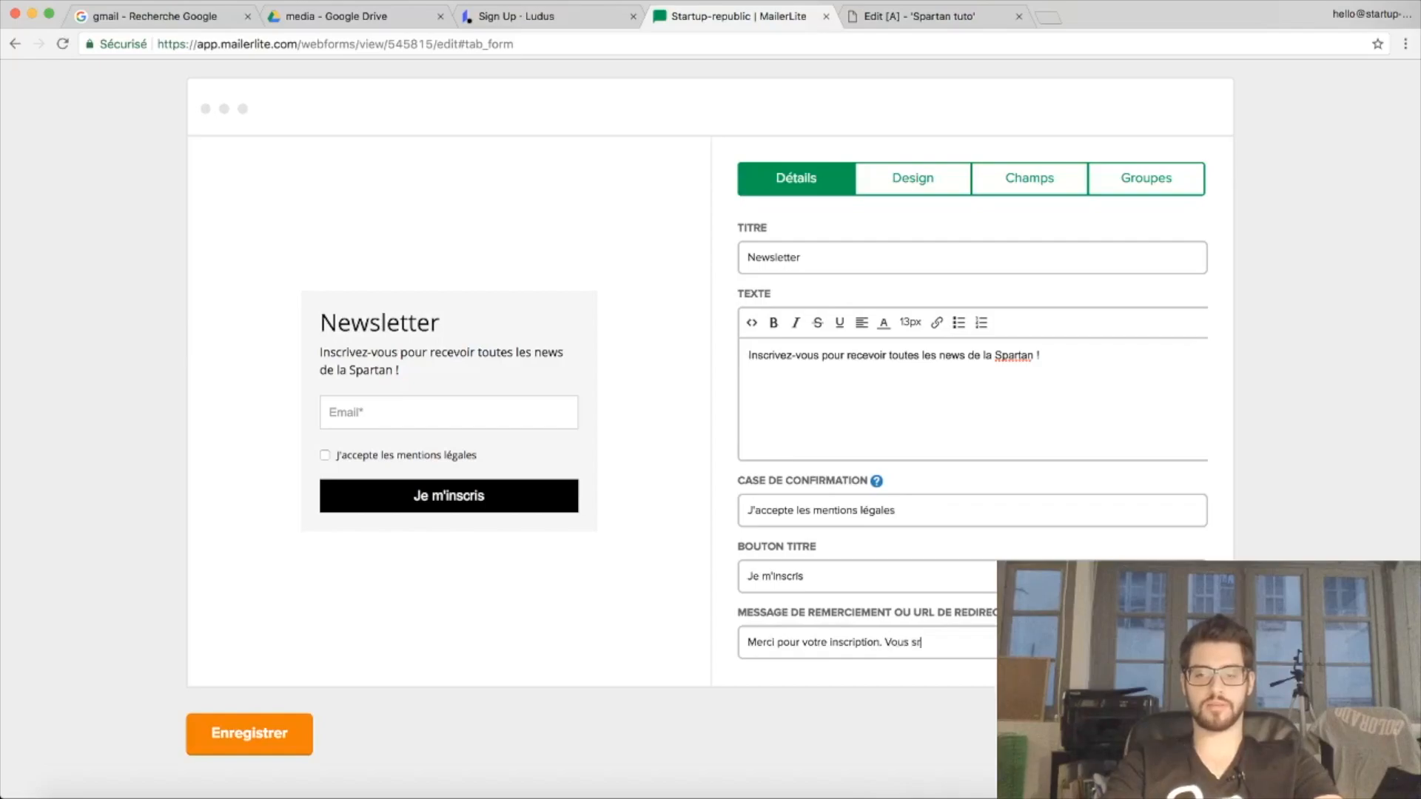
pyautogui.write('recontz')
pyautogui.press('BackSpace')
pyautogui.press('BackSpace')
pyautogui.write('acté')
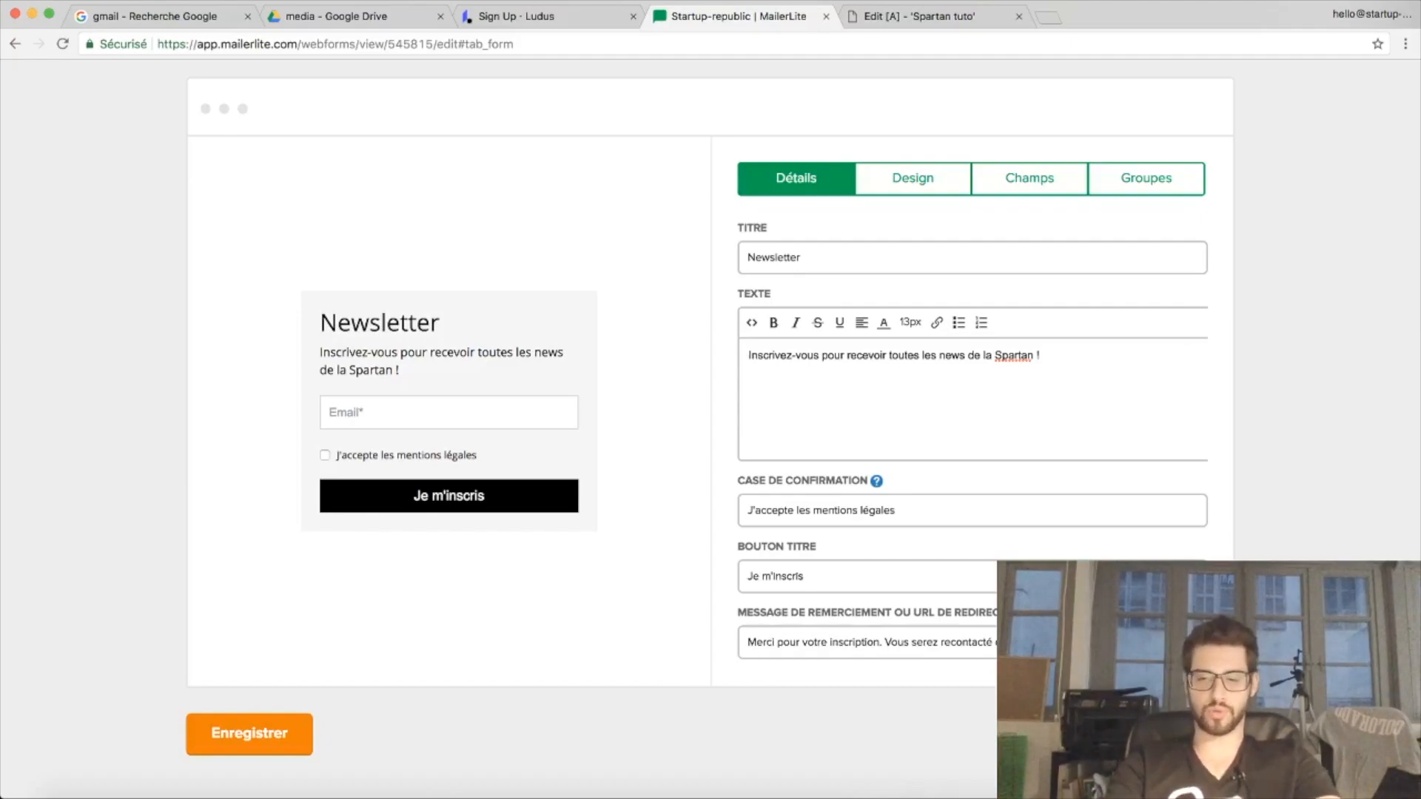
# Open the design settings of the pop-up form
pyautogui.scroll(-1, 672, 702)
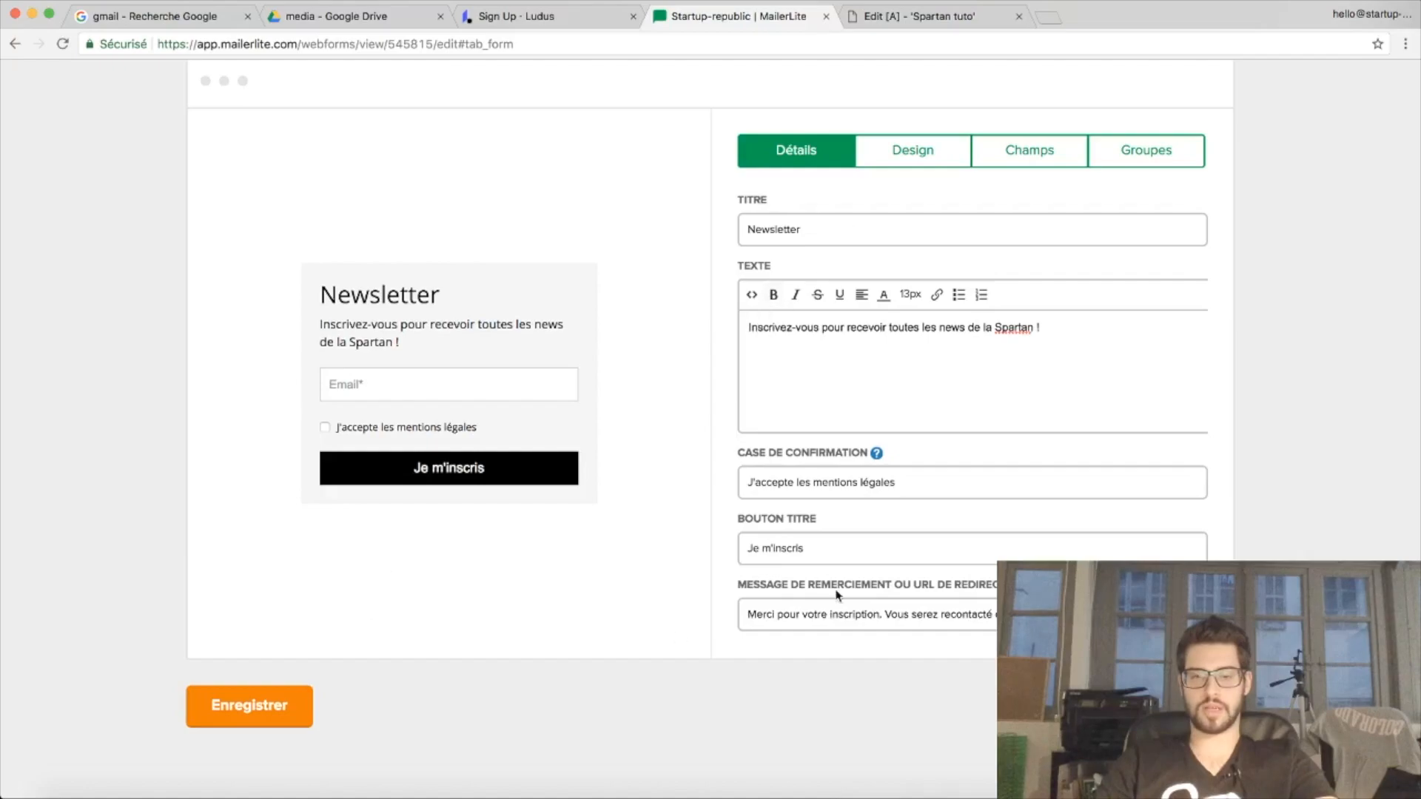
pyautogui.scroll(1, 836, 595)
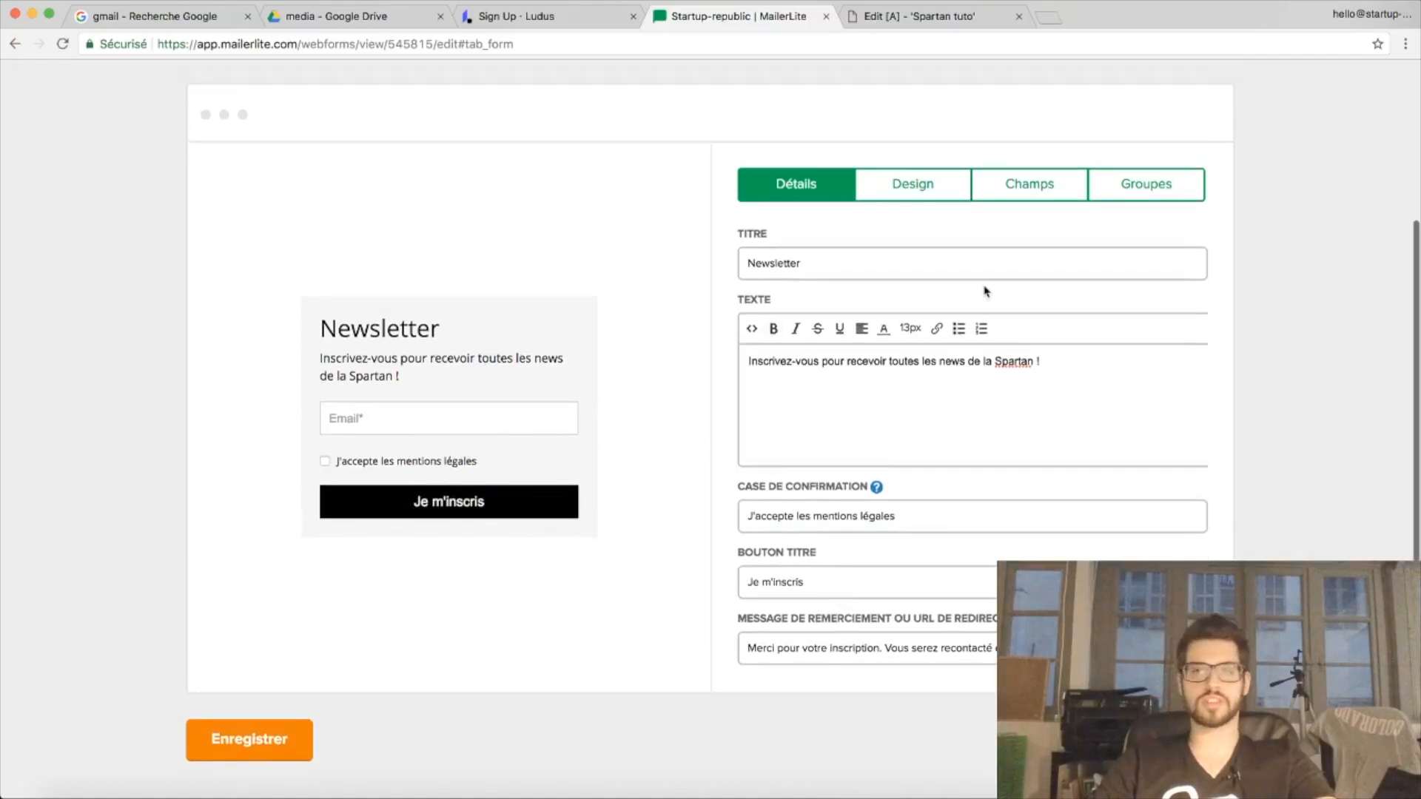
pyautogui.click(942, 196)
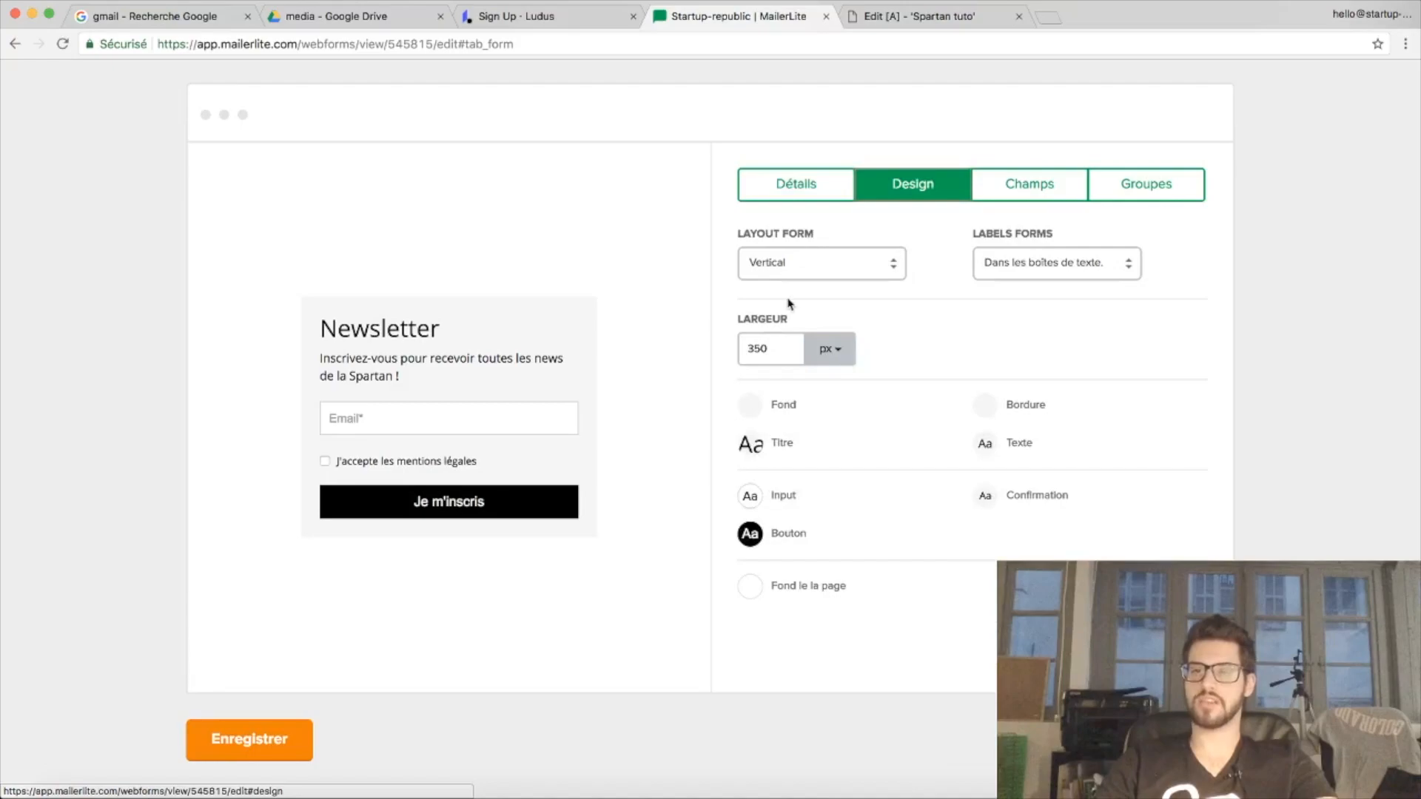
# Try the Horizontal form layout and restore the Vertical layout
pyautogui.click(783, 263)
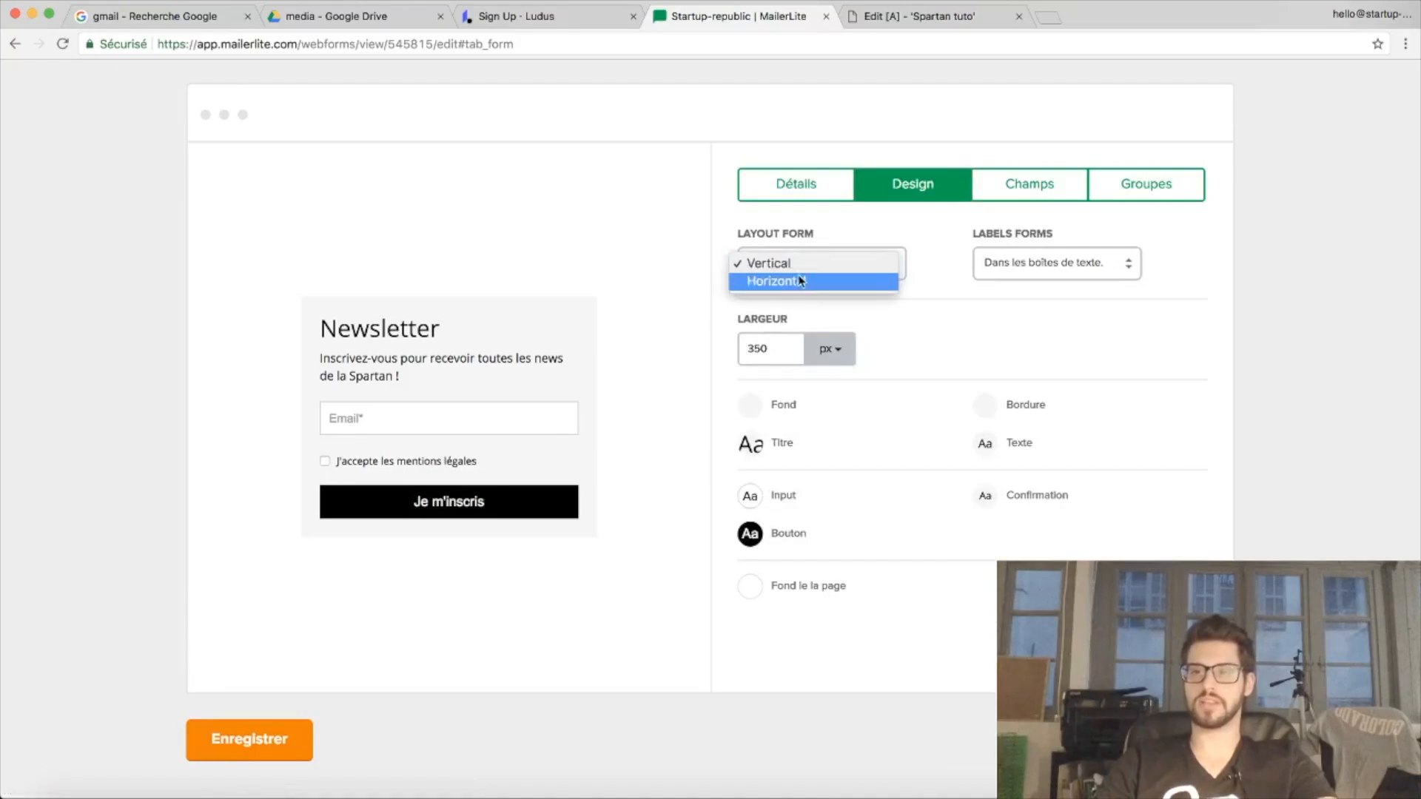
pyautogui.click(796, 277)
pyautogui.click(808, 266)
pyautogui.click(806, 246)
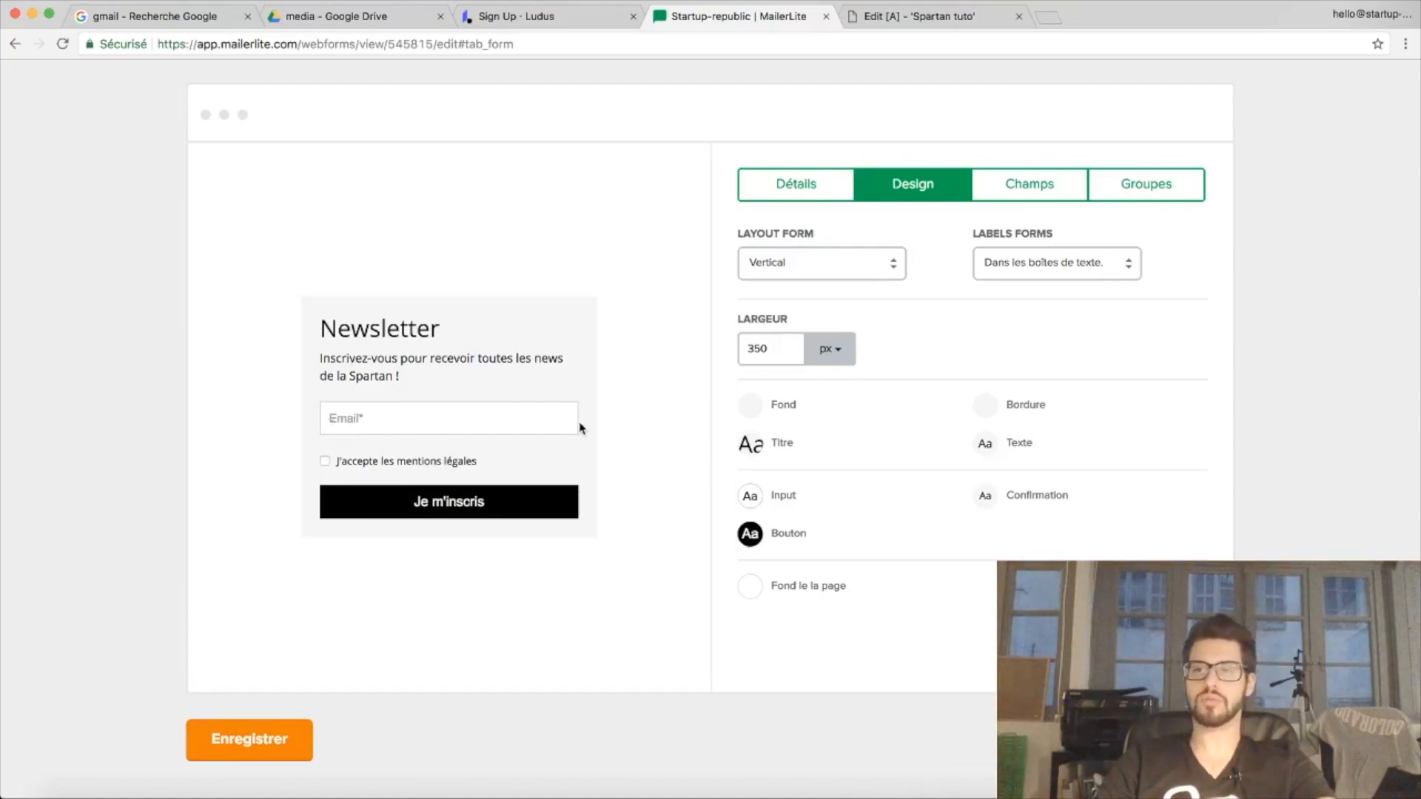
# Try placing the form labels above the text boxes and restore them inside the text boxes
pyautogui.click(1131, 273)
pyautogui.click(1103, 286)
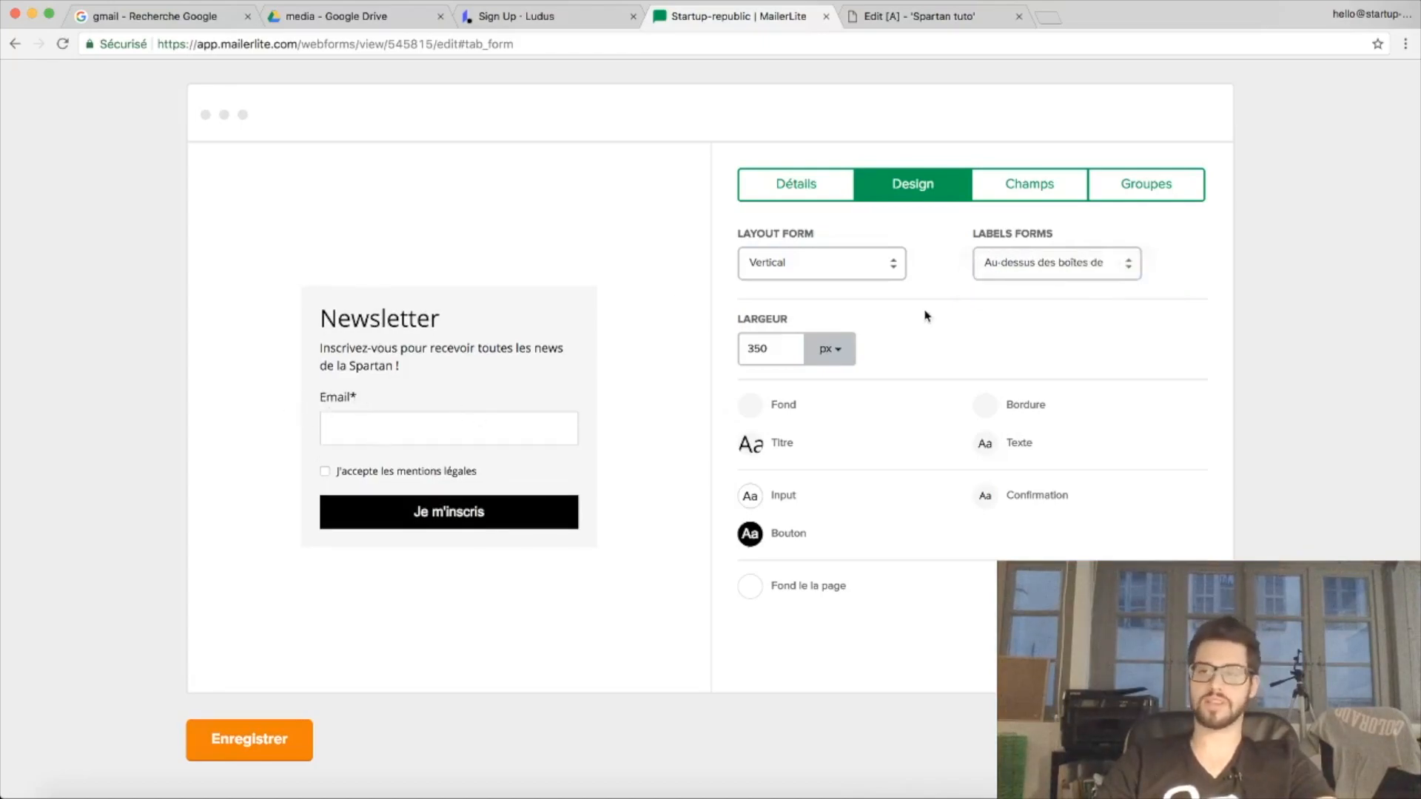
pyautogui.click(1024, 258)
pyautogui.click(1033, 243)
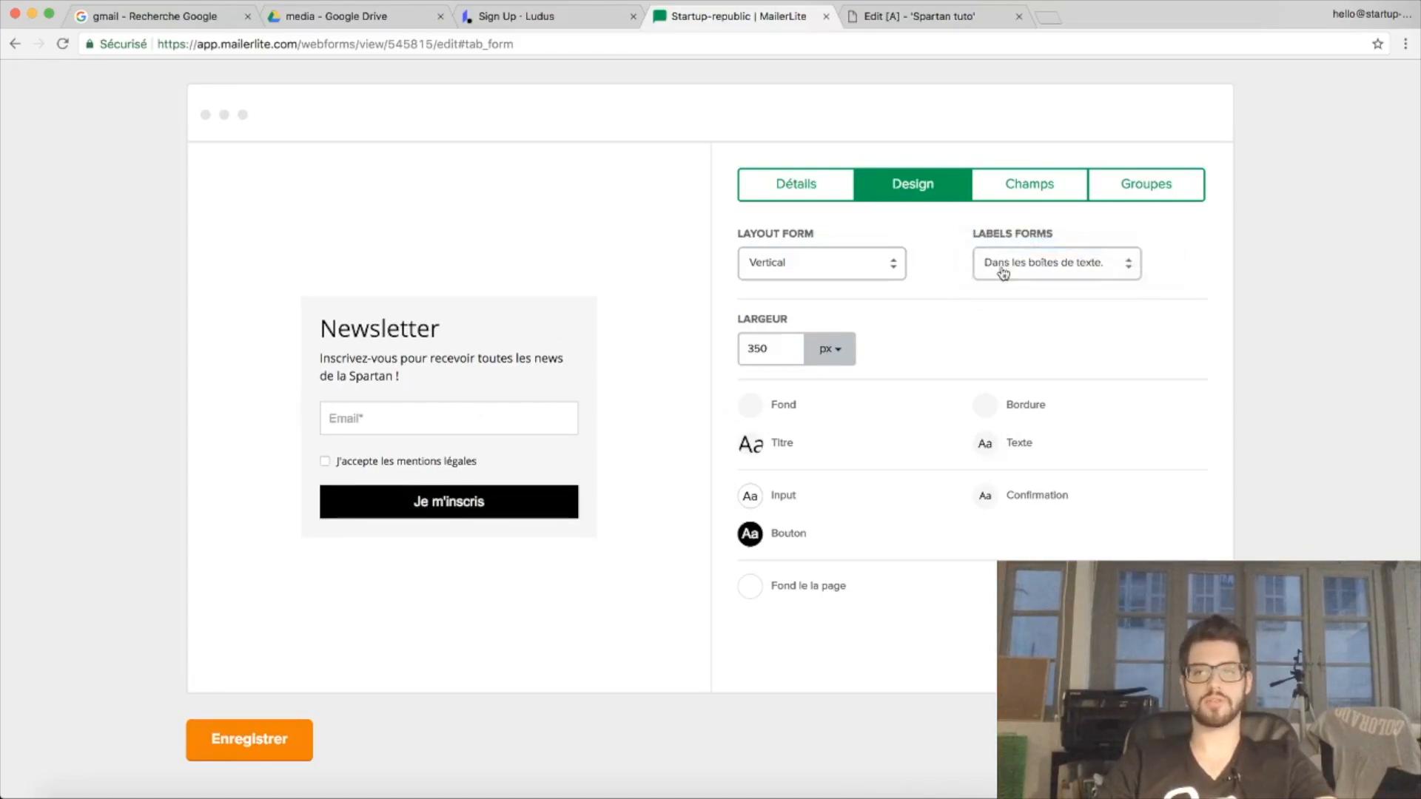
# Set the form's width to 355 px
pyautogui.click(778, 353)
pyautogui.click(792, 345)
pyautogui.click(792, 353)
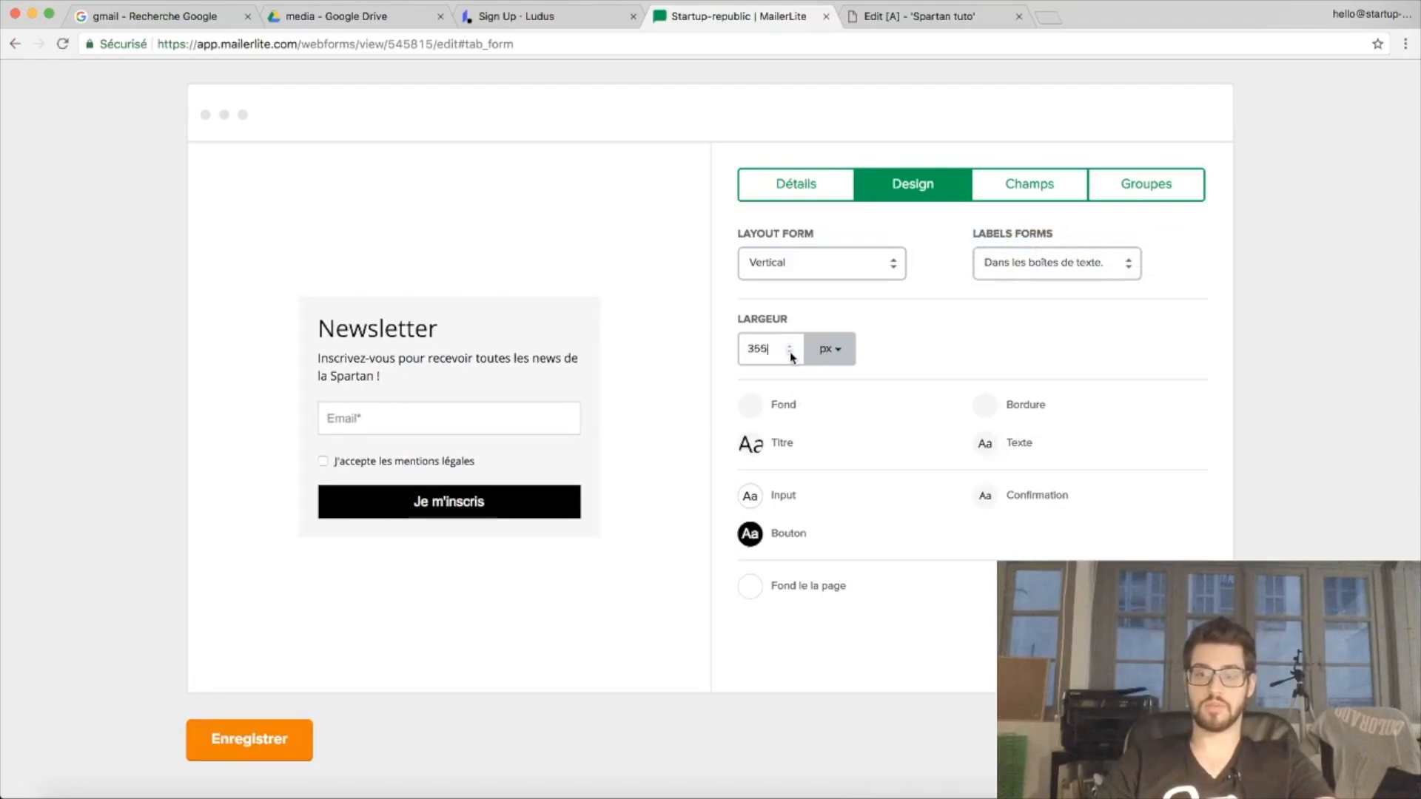
# Set the pop-up form's background colour to yellow, trying orange #F39C12 first
pyautogui.click(761, 412)
pyautogui.click(596, 412)
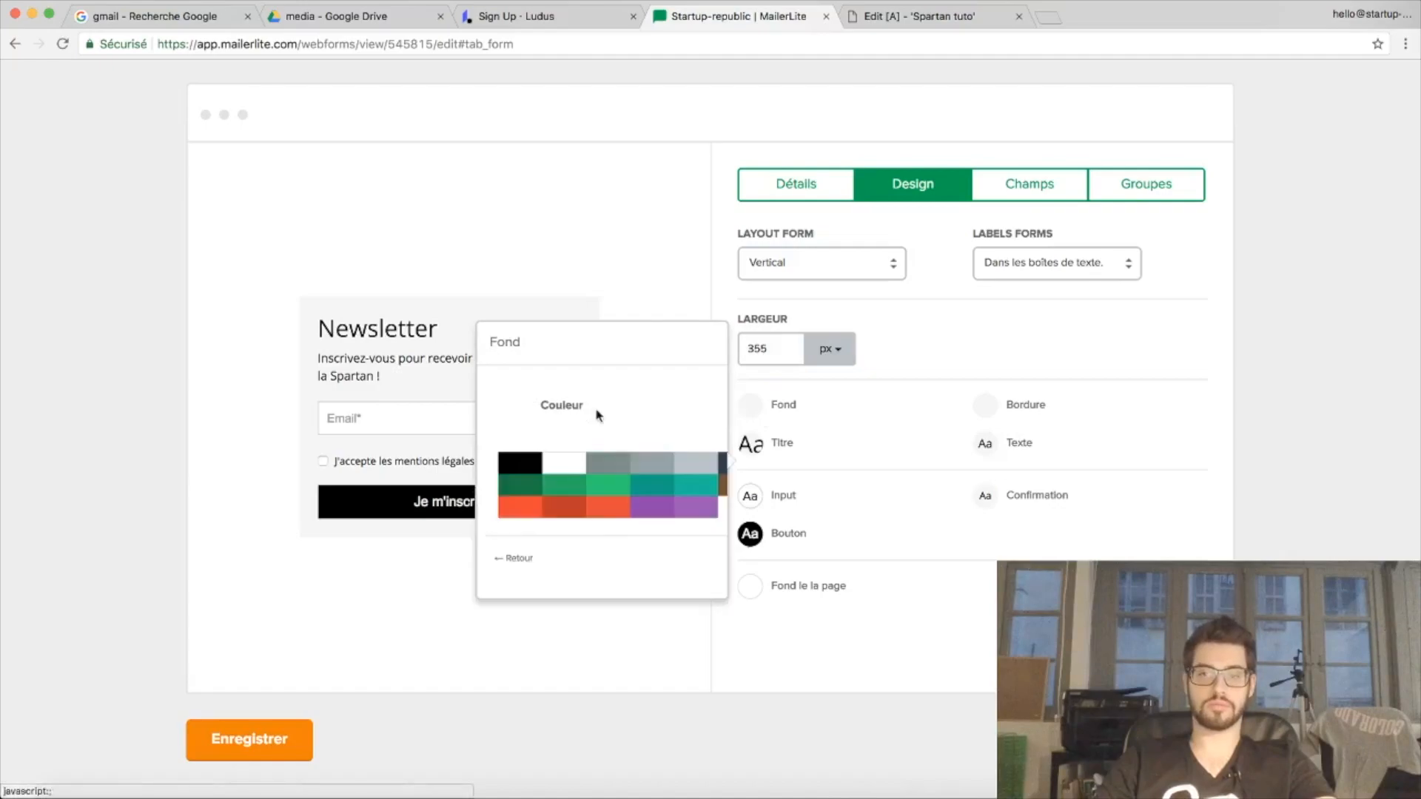
pyautogui.click(602, 468)
pyautogui.click(651, 468)
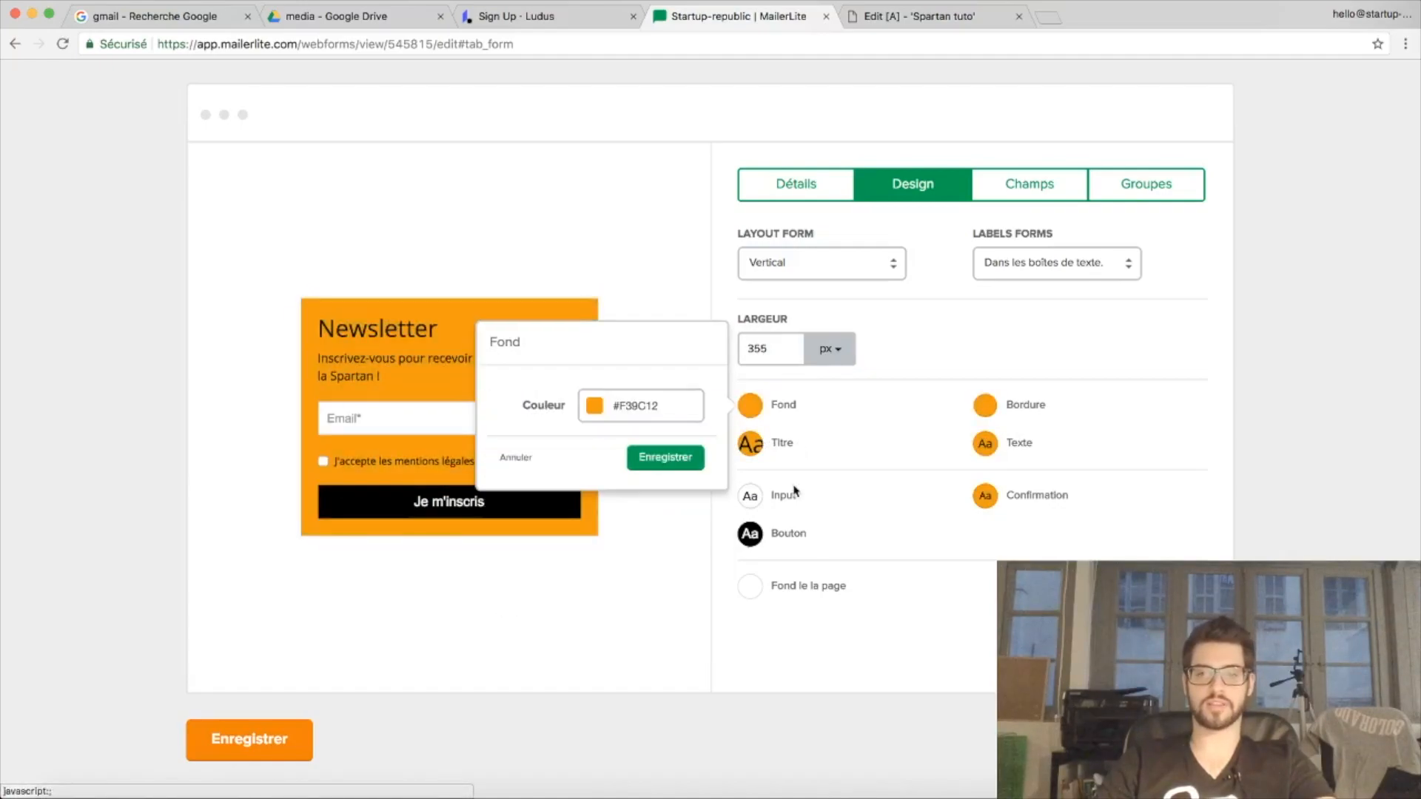
pyautogui.click(653, 407)
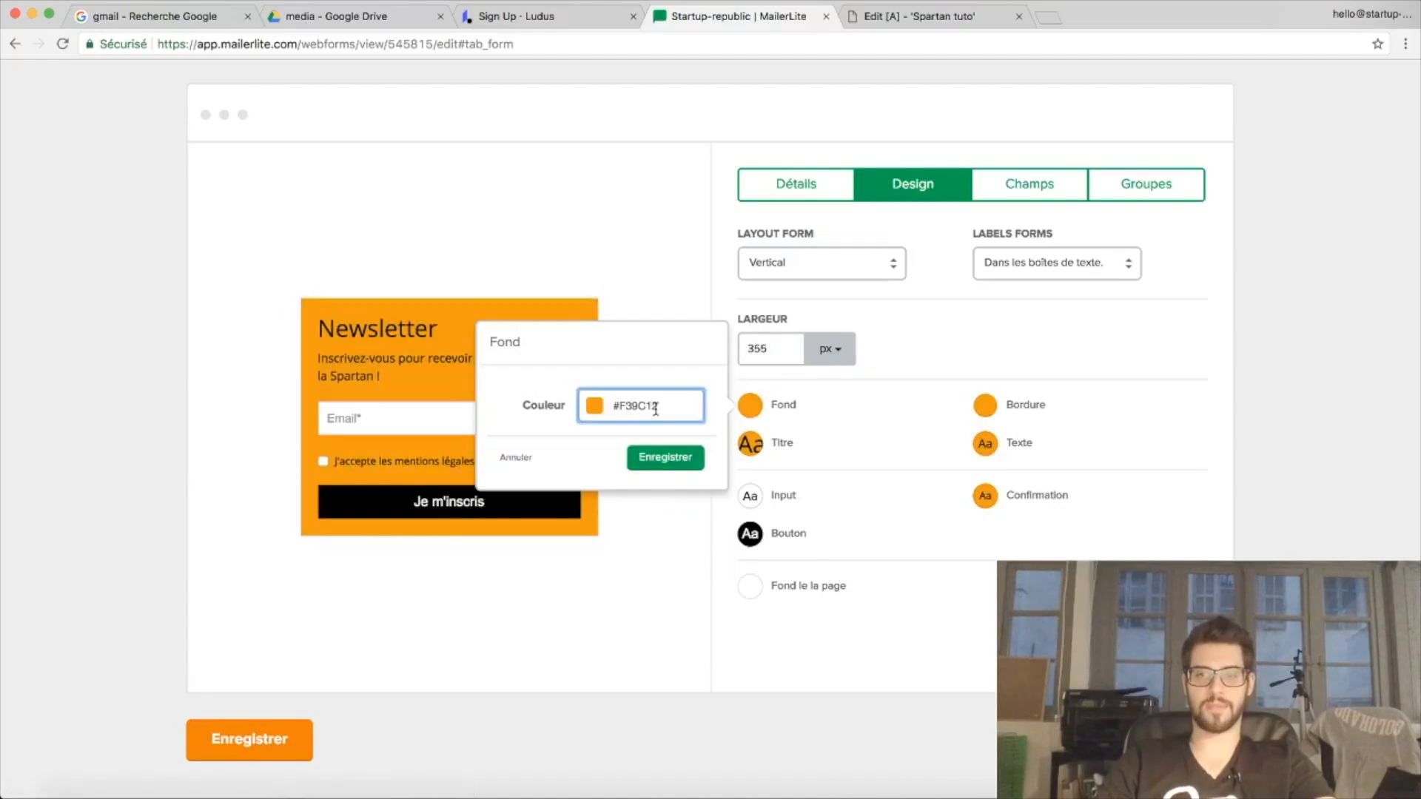
pyautogui.click(594, 411)
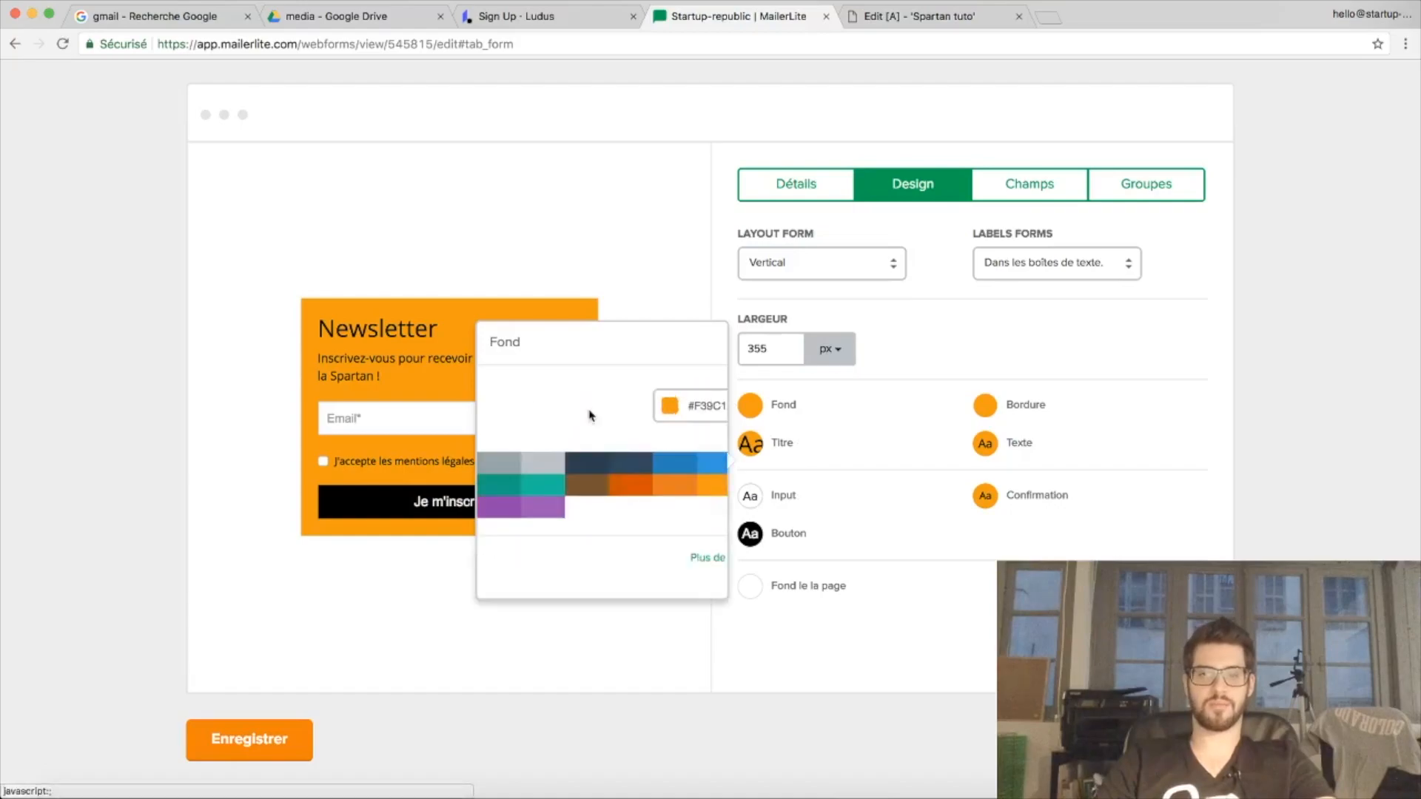
pyautogui.click(701, 471)
pyautogui.click(671, 462)
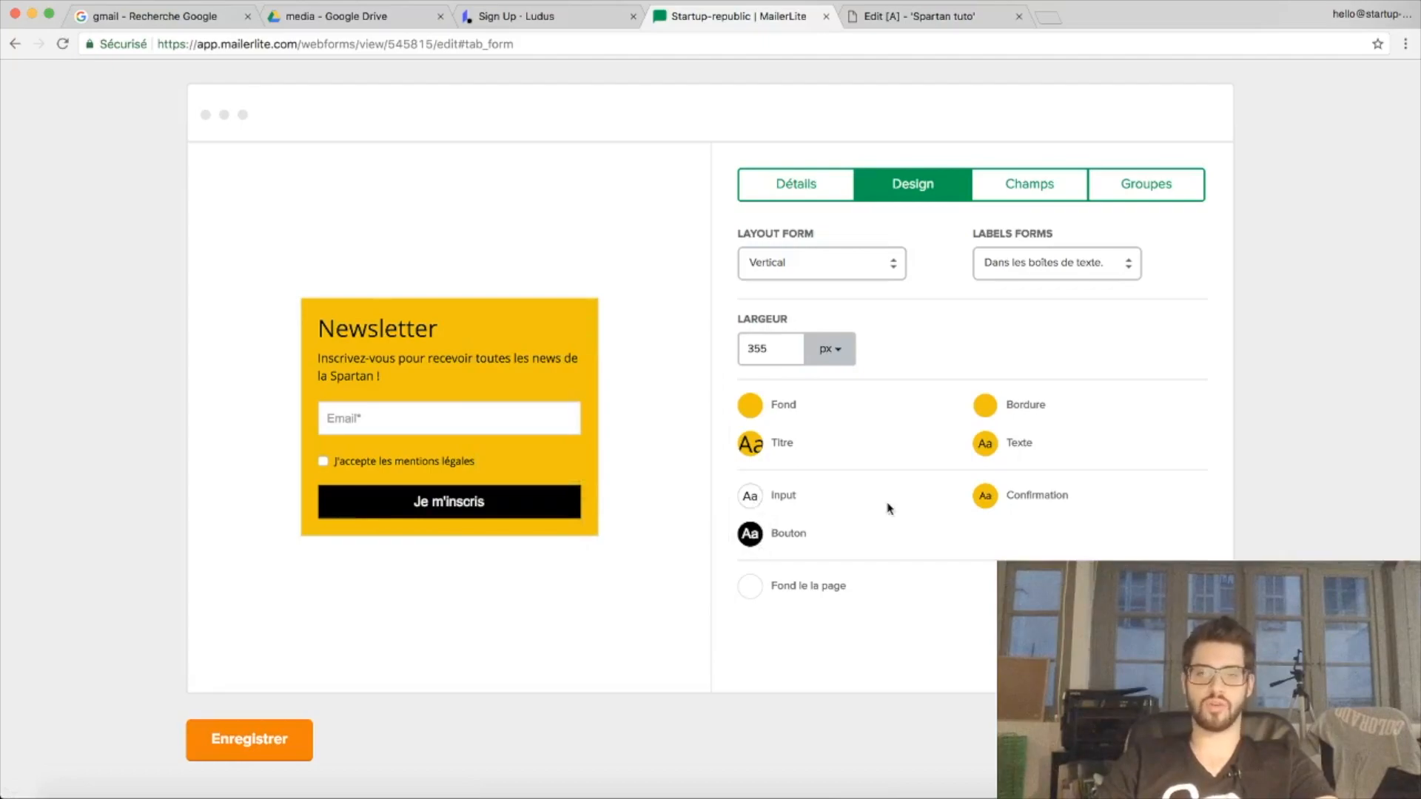
# Review the input field styling and try the page background image option, restoring it to off
pyautogui.click(755, 501)
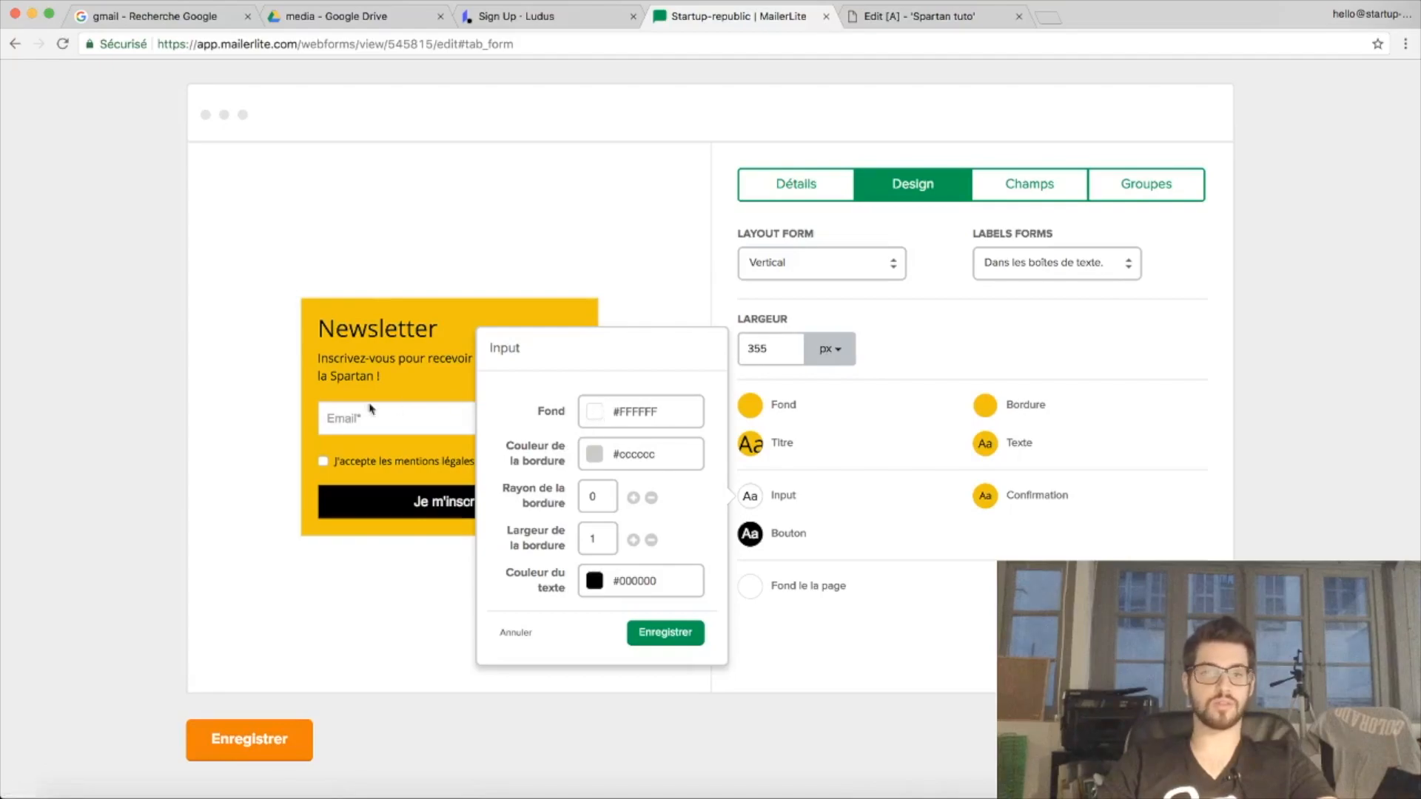
pyautogui.click(685, 638)
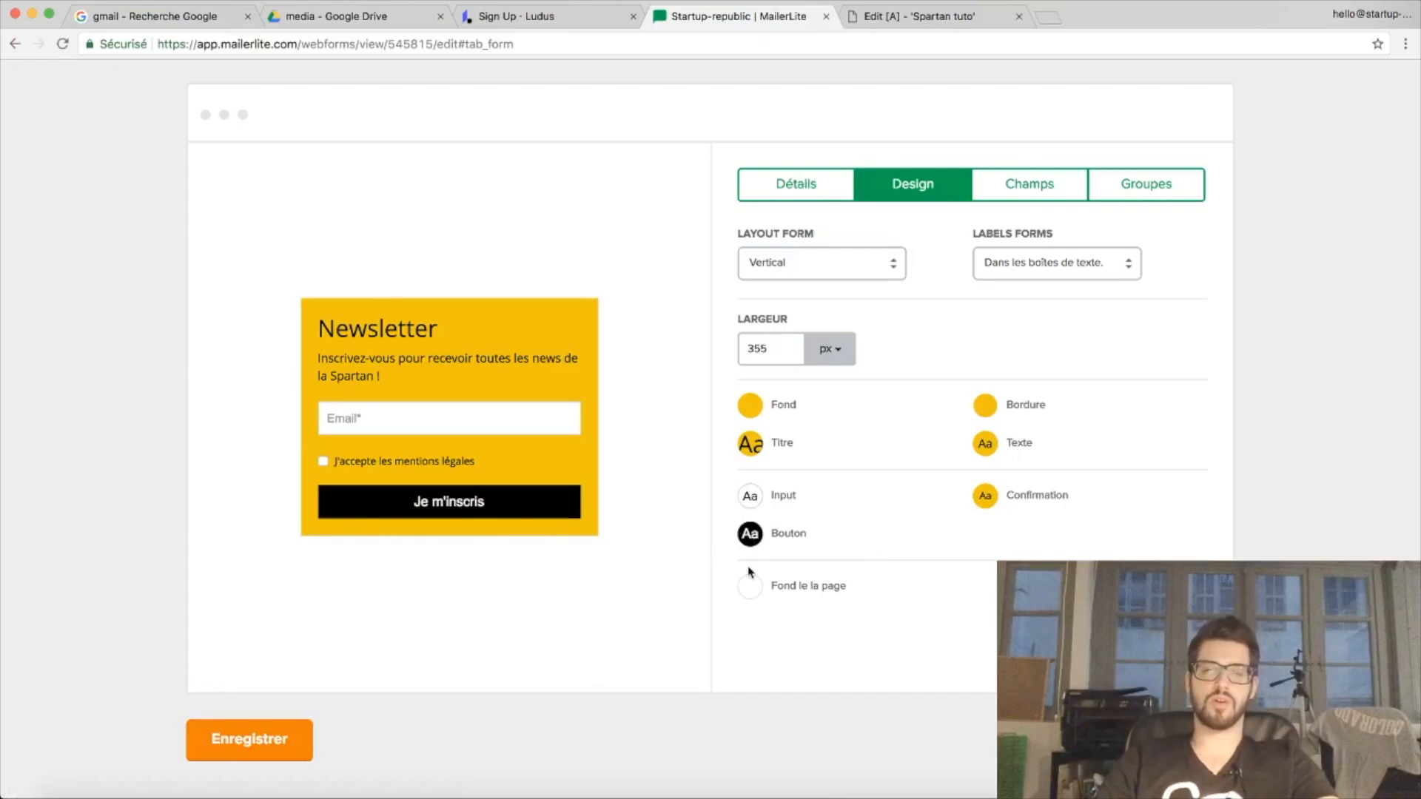
pyautogui.click(749, 585)
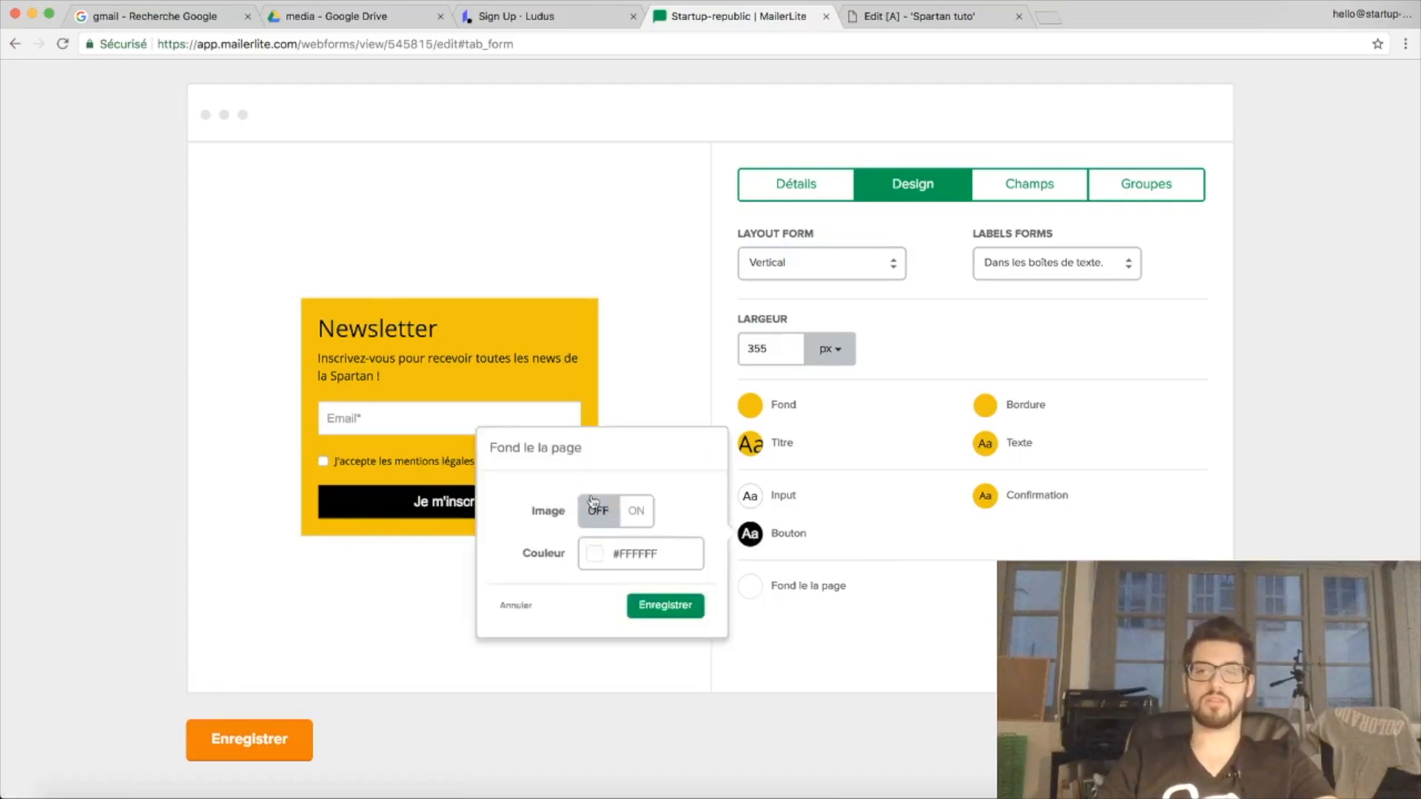
pyautogui.click(635, 510)
pyautogui.click(635, 511)
pyautogui.click(631, 511)
pyautogui.click(631, 510)
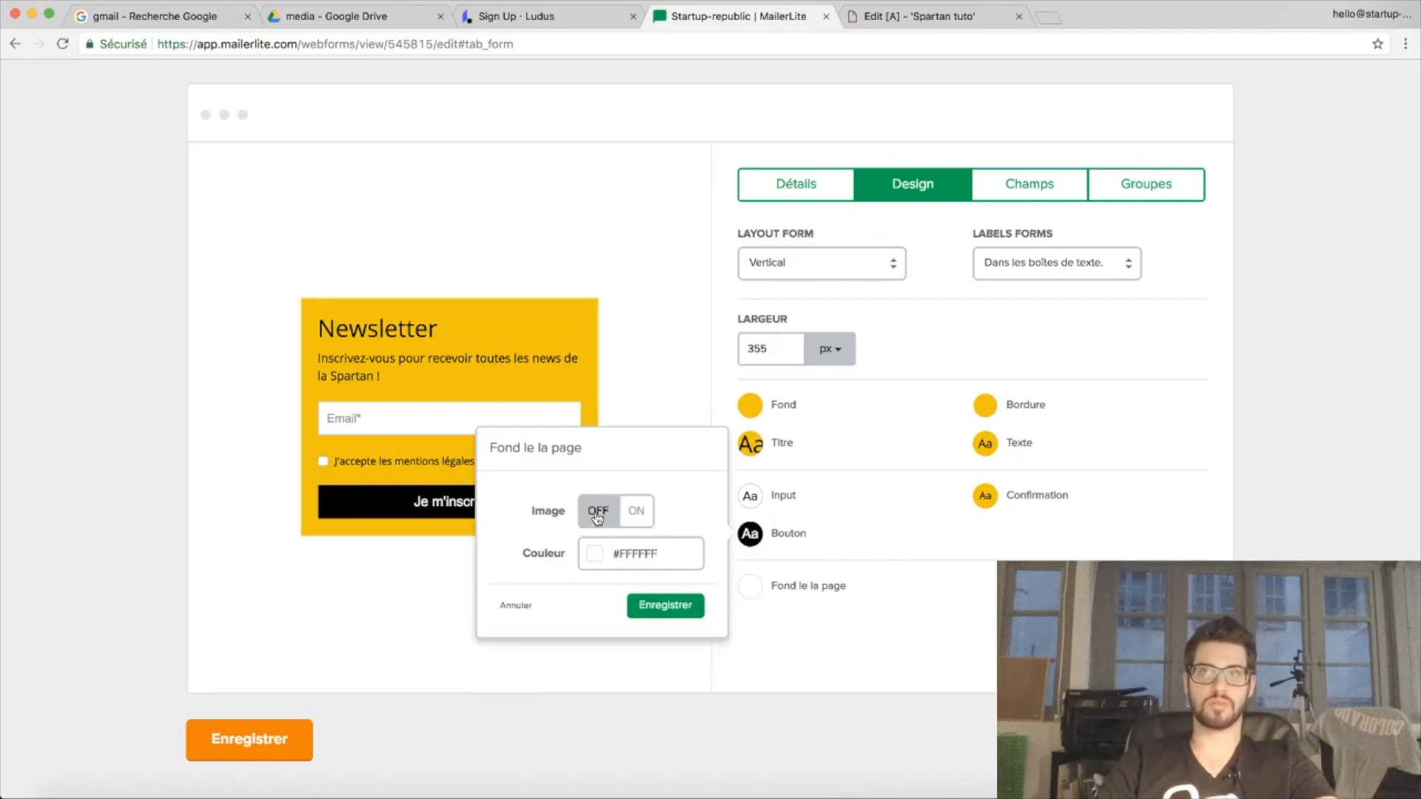
pyautogui.click(665, 606)
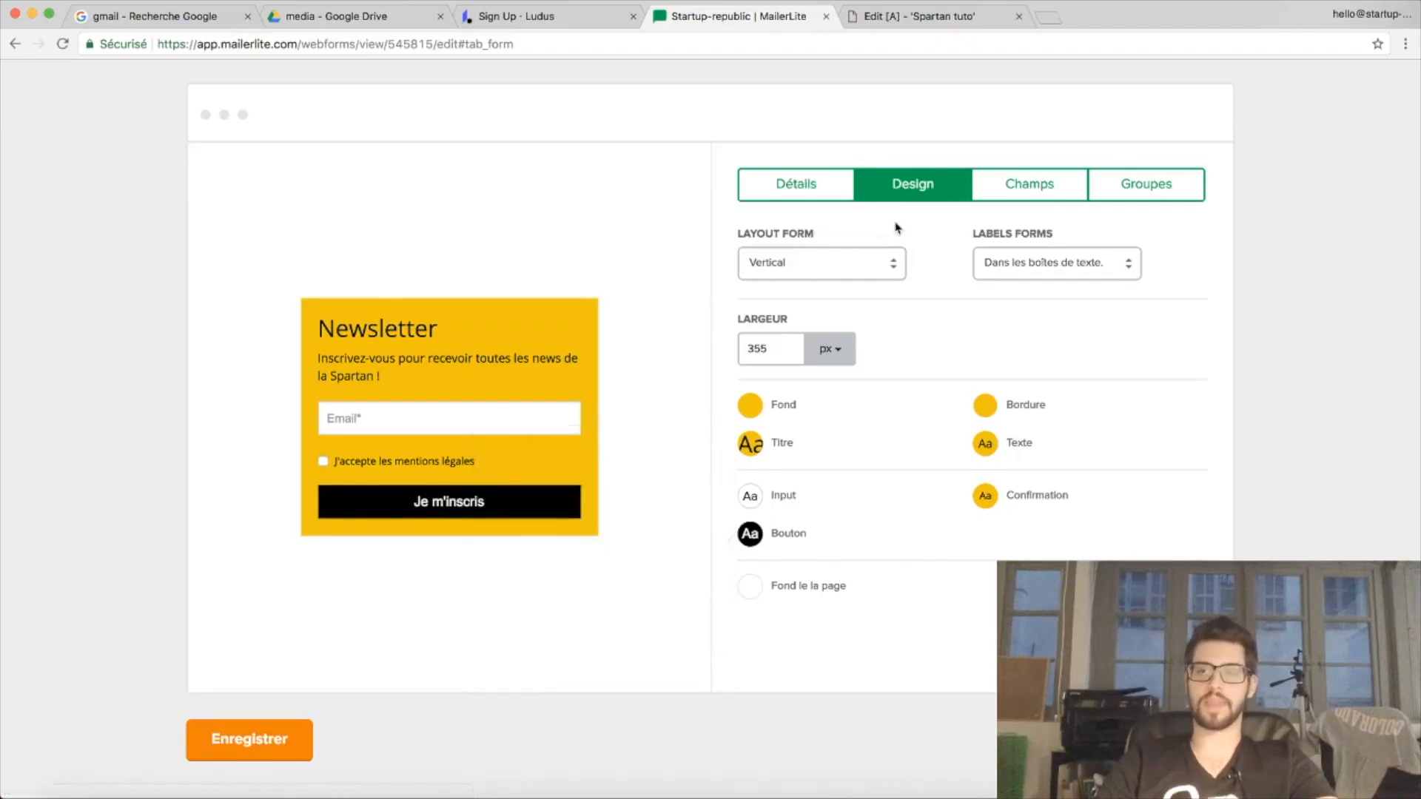
# Add the Name and Last name fields to the pop-up form
pyautogui.click(1037, 197)
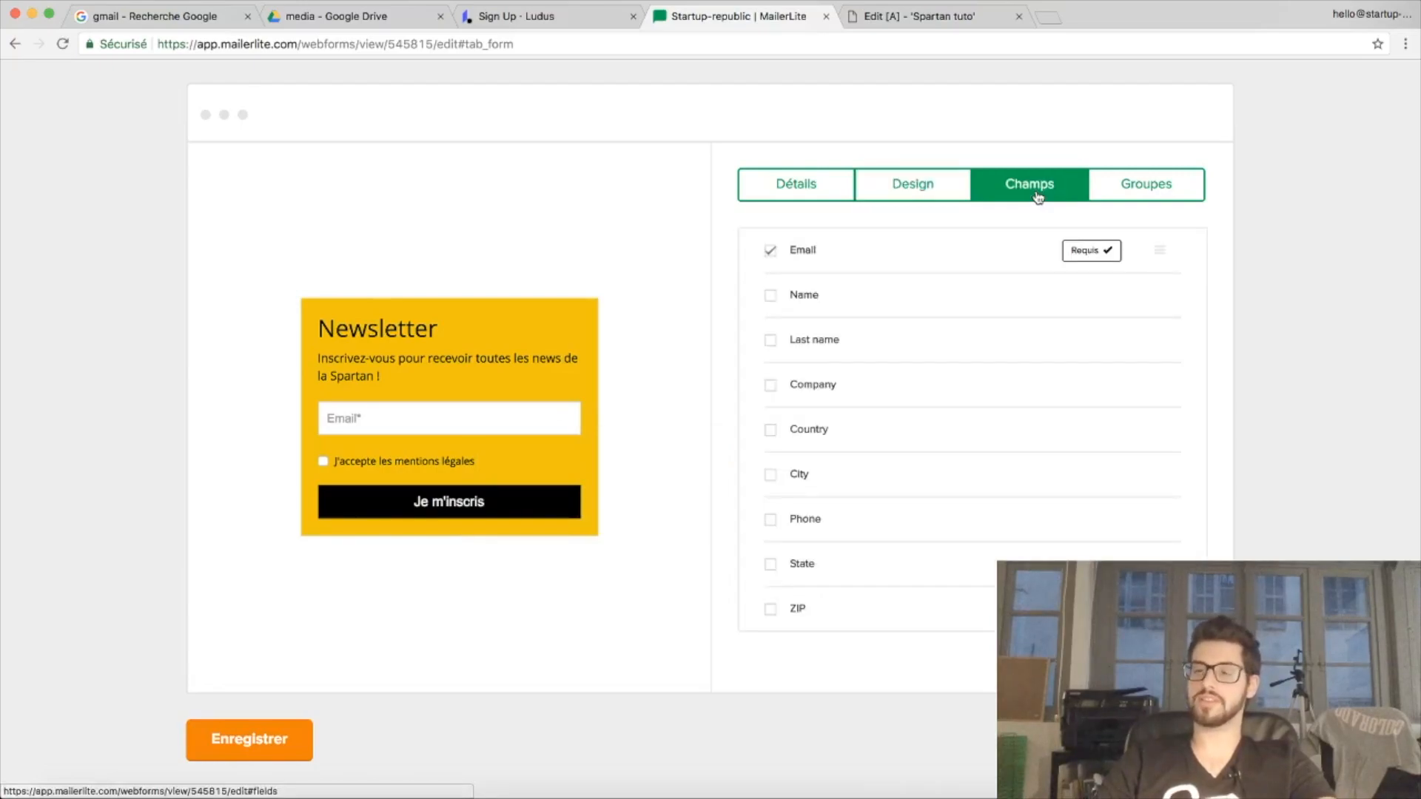
pyautogui.click(771, 298)
pyautogui.click(772, 342)
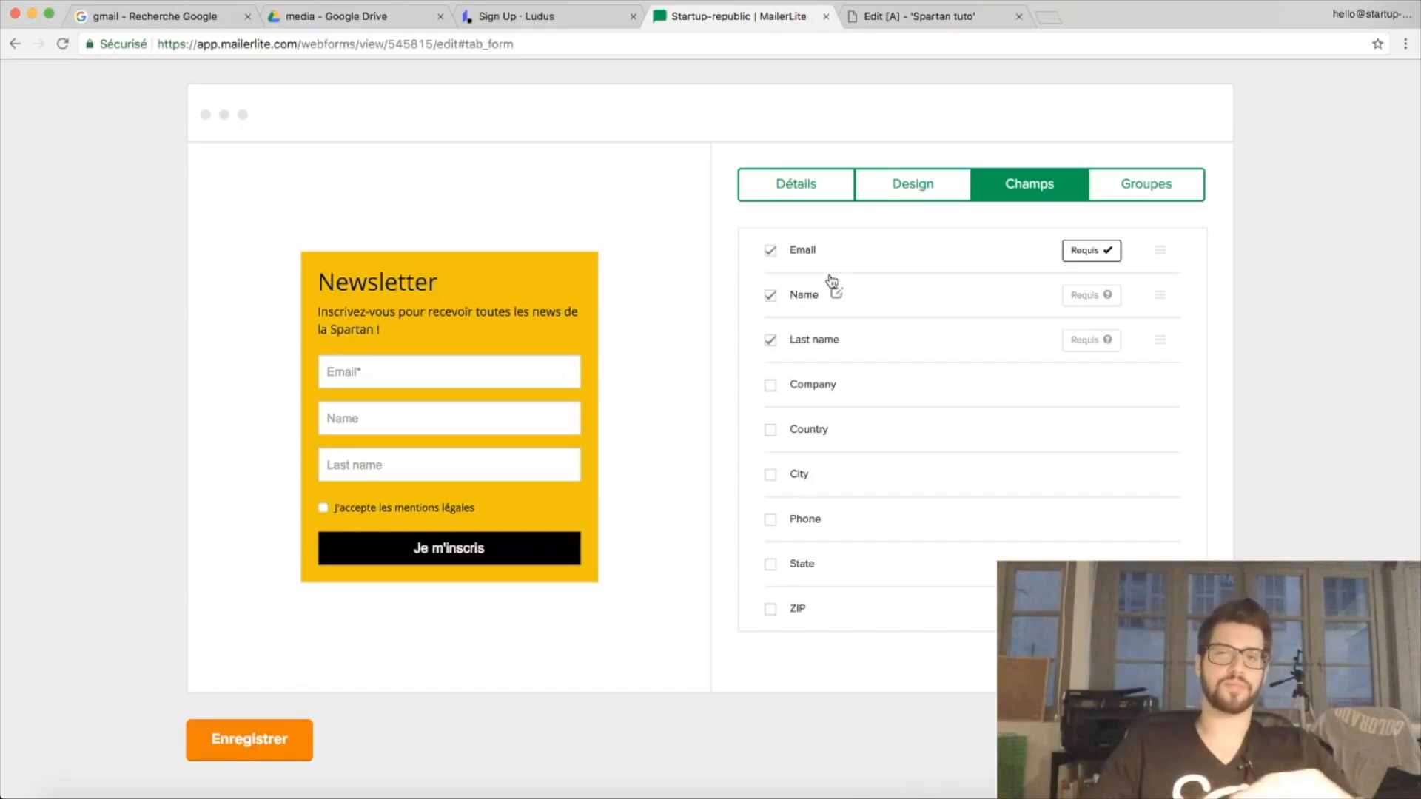
# Set the custom label of the Name field to "Prénom"
pyautogui.click(836, 293)
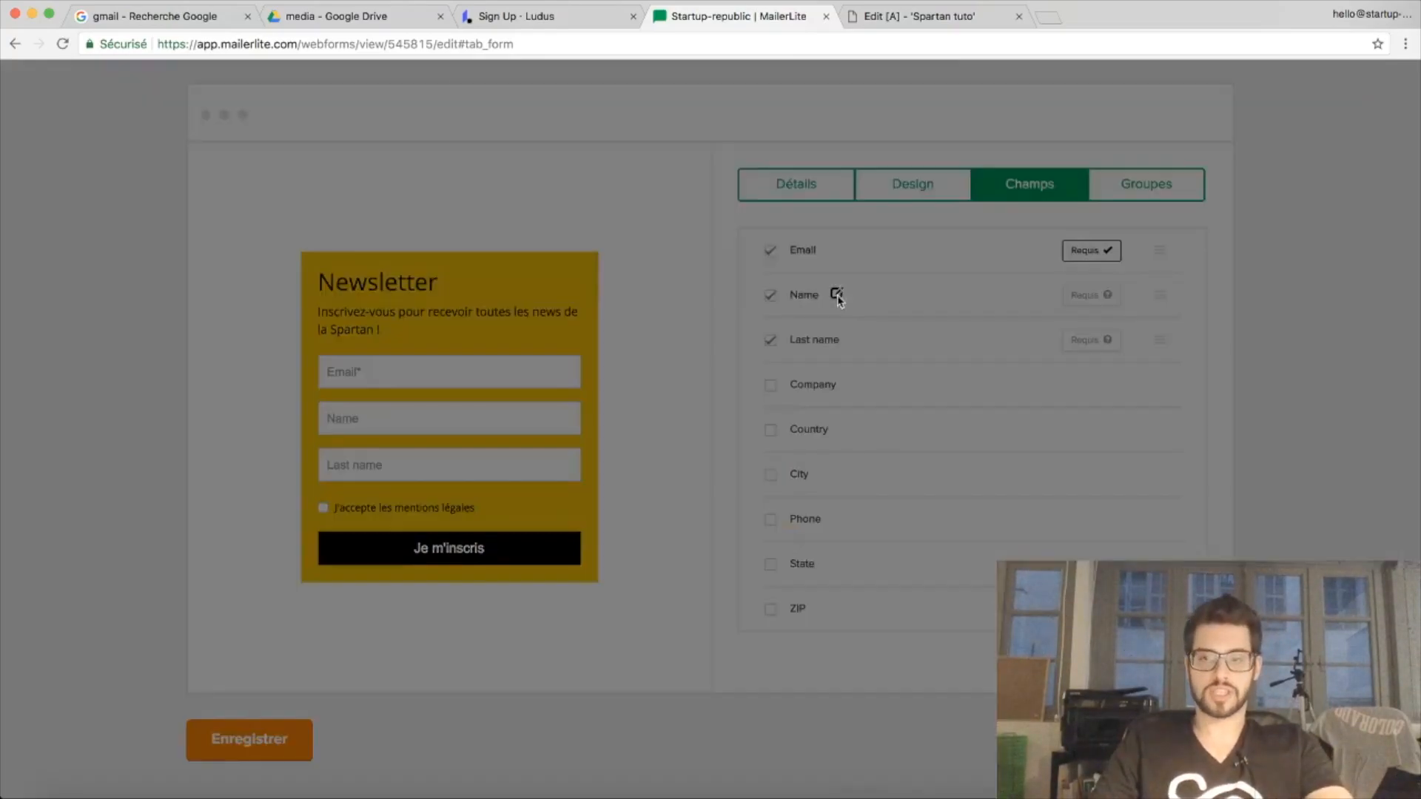
pyautogui.moveTo(691, 205); pyautogui.dragTo(457, 208)
pyautogui.write('Nom')
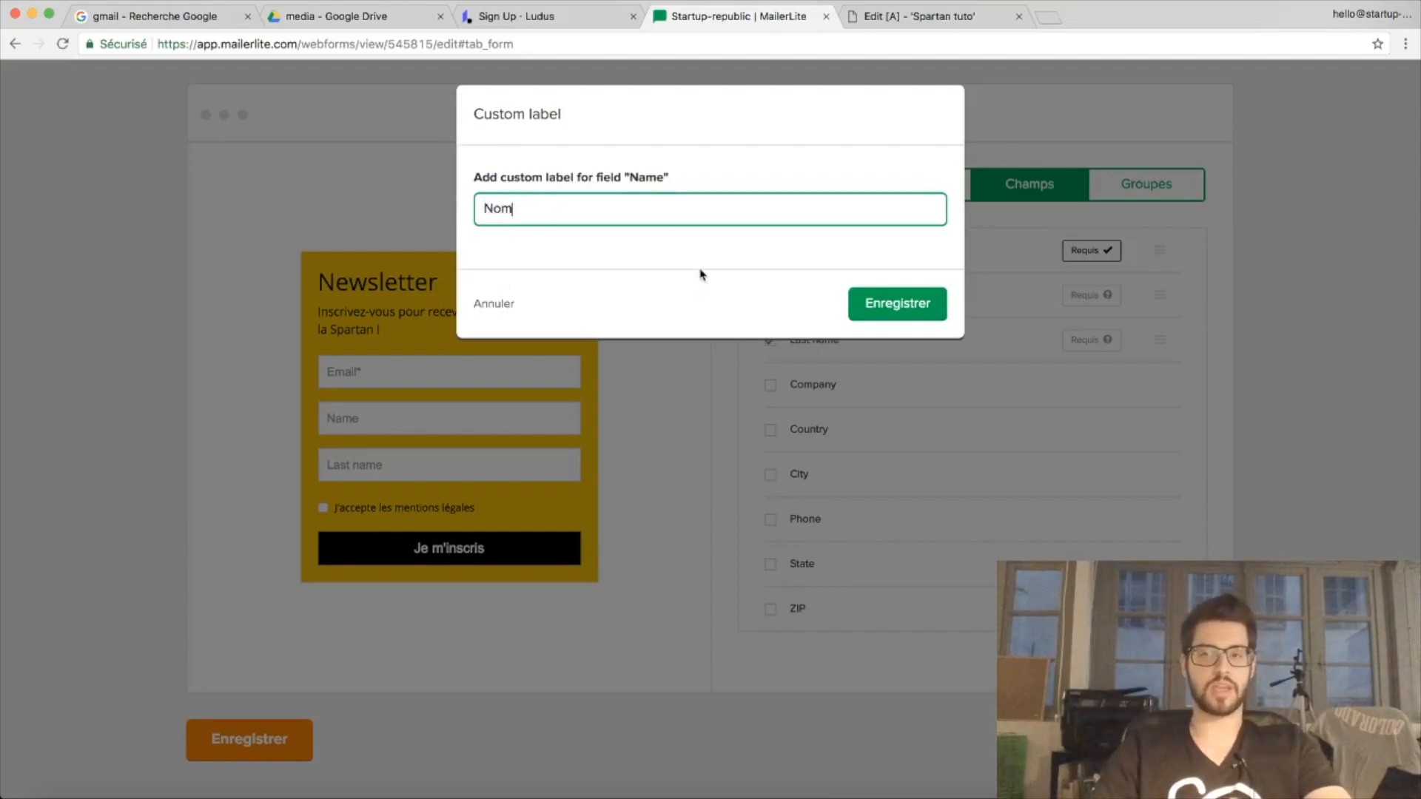
pyautogui.press('super+a')
pyautogui.write('Prénom')
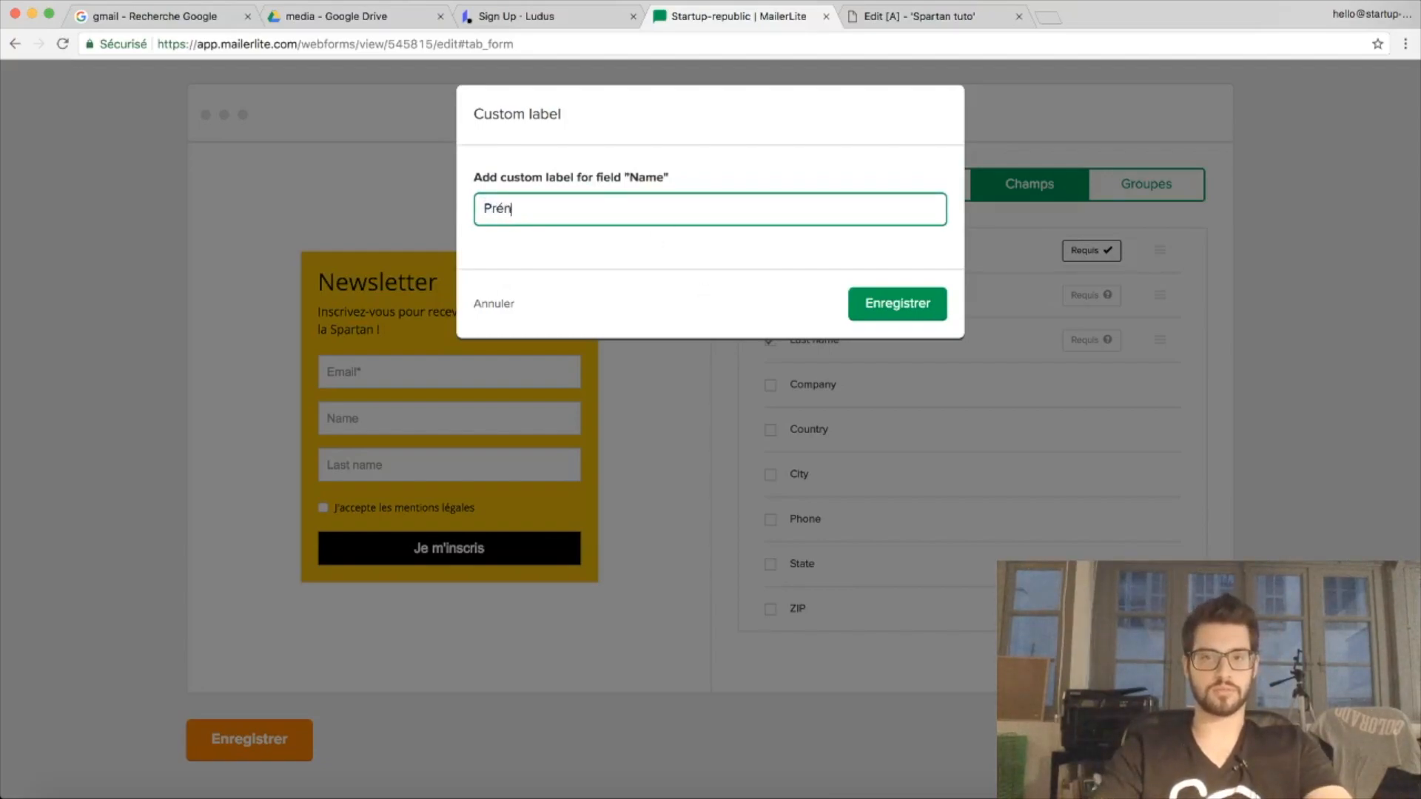
pyautogui.click(897, 315)
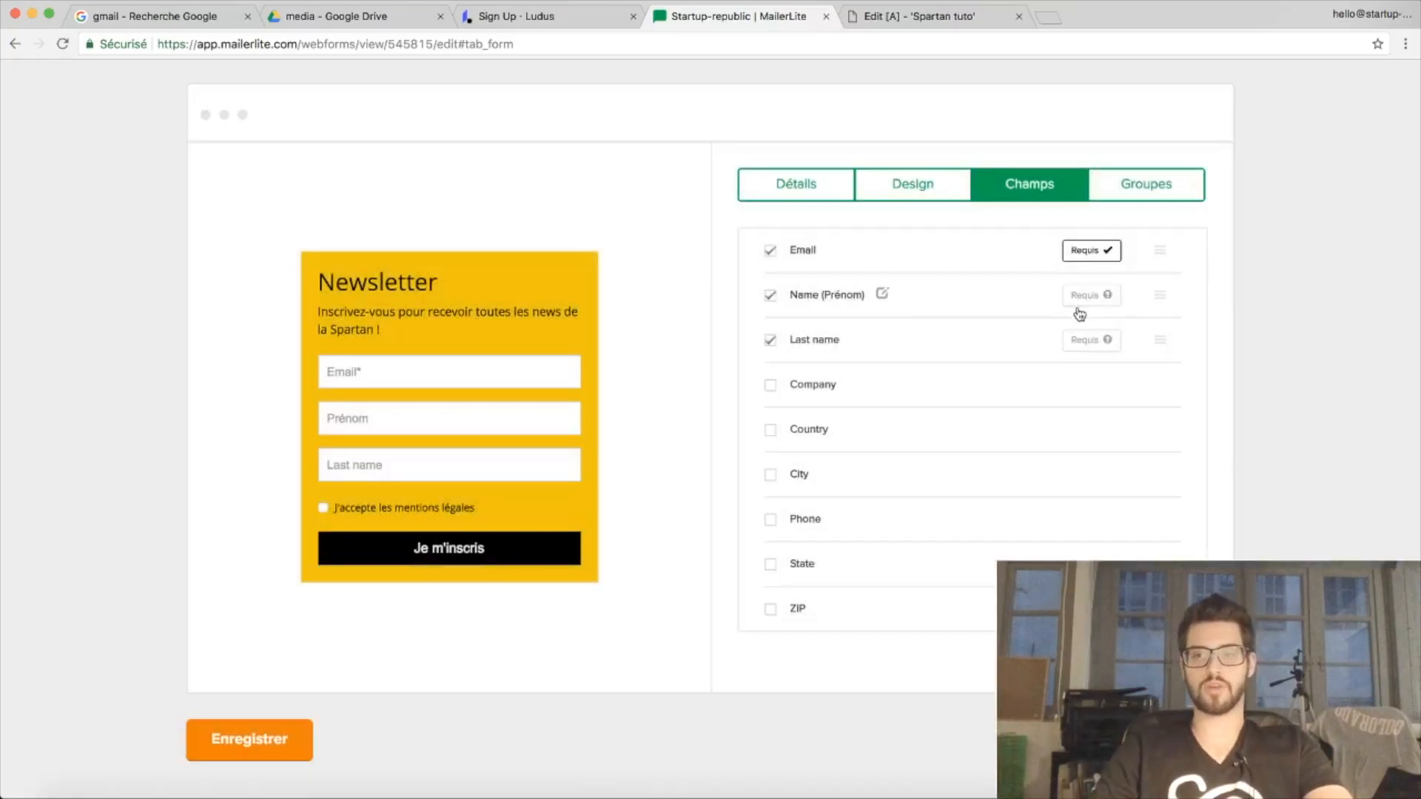
# Remove the Last name field from the form and make the Name (Prénom) field required
pyautogui.click(1077, 312)
pyautogui.click(771, 341)
pyautogui.click(770, 295)
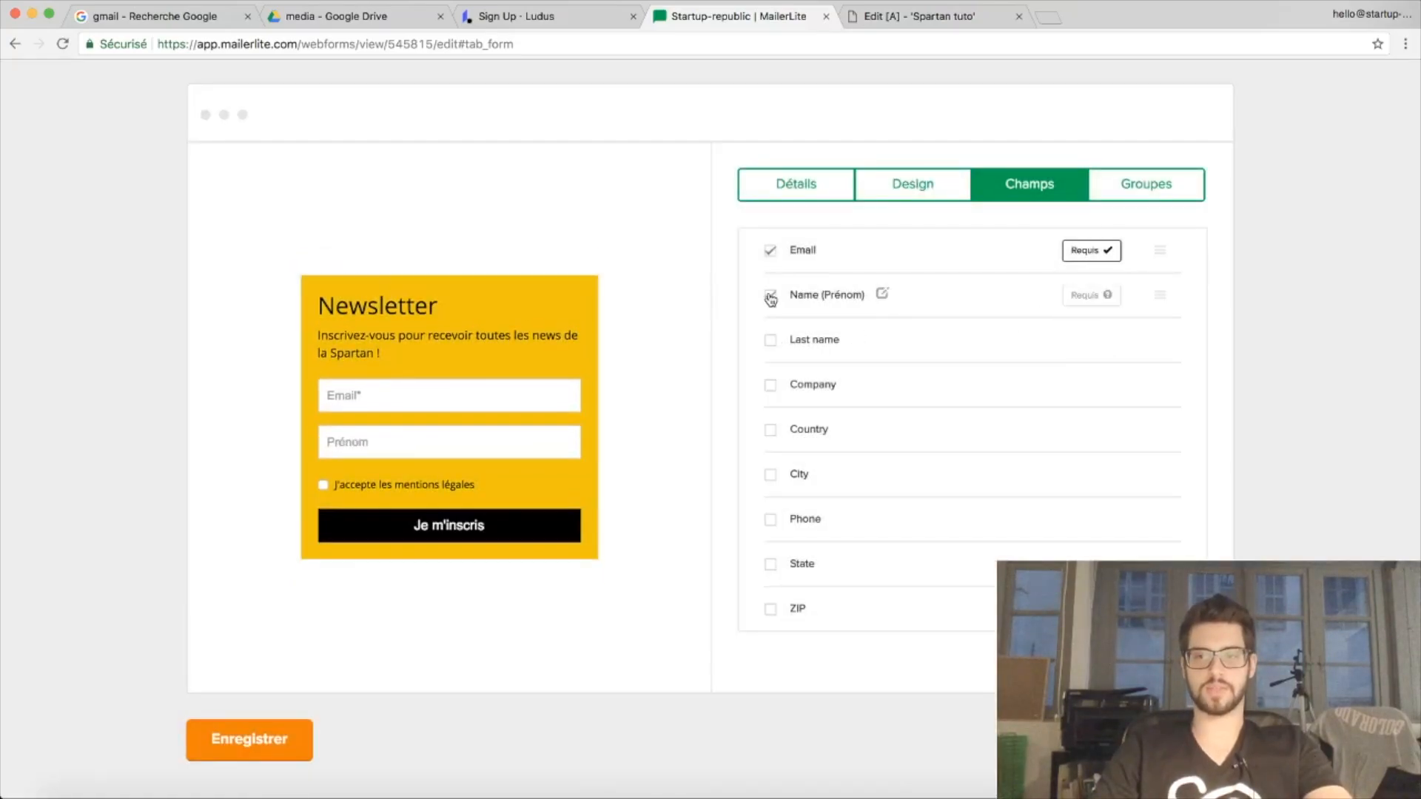
pyautogui.click(1099, 308)
pyautogui.click(1095, 304)
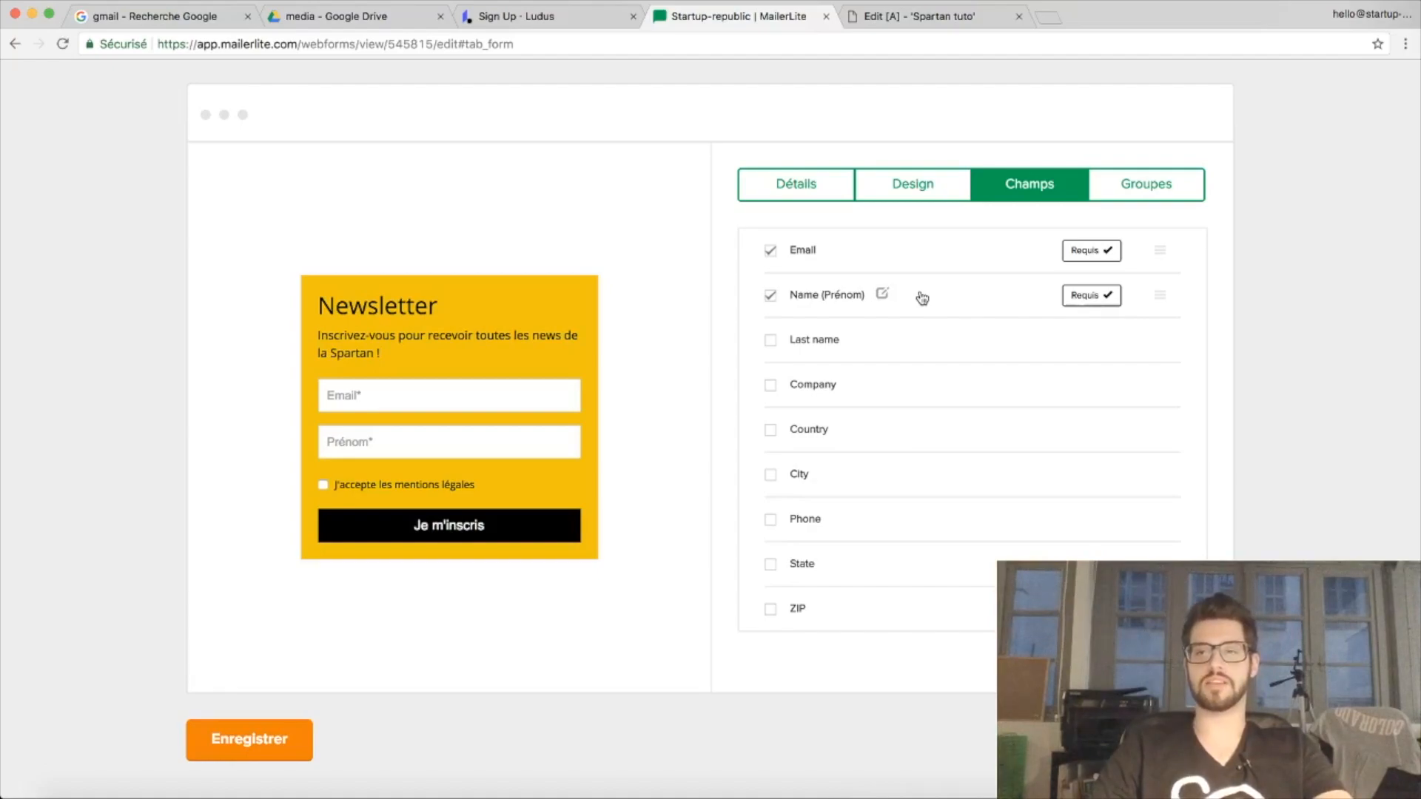
# Move the Name (Prénom) field above the Email field
pyautogui.moveTo(922, 298); pyautogui.dragTo(919, 273)
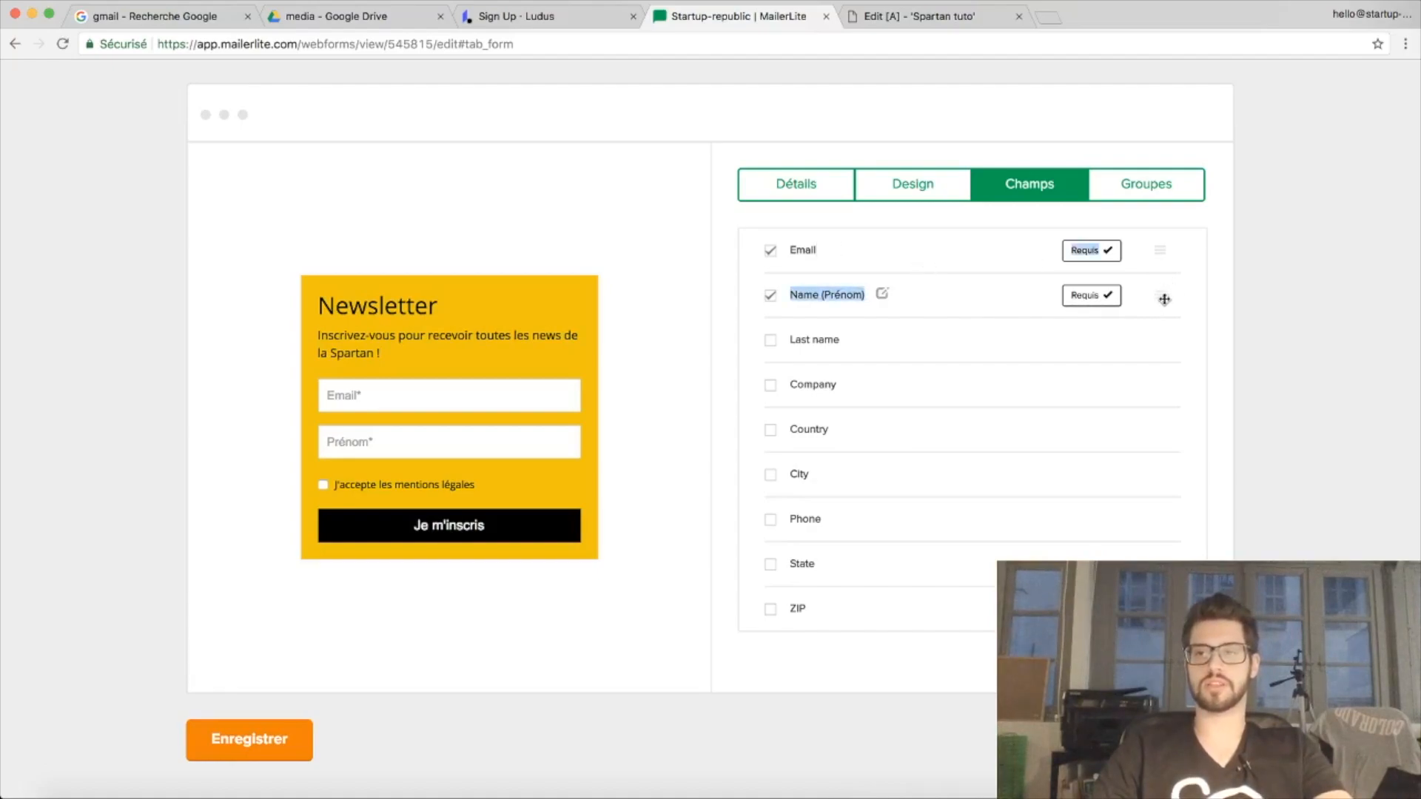
pyautogui.moveTo(1164, 299); pyautogui.dragTo(1163, 233)
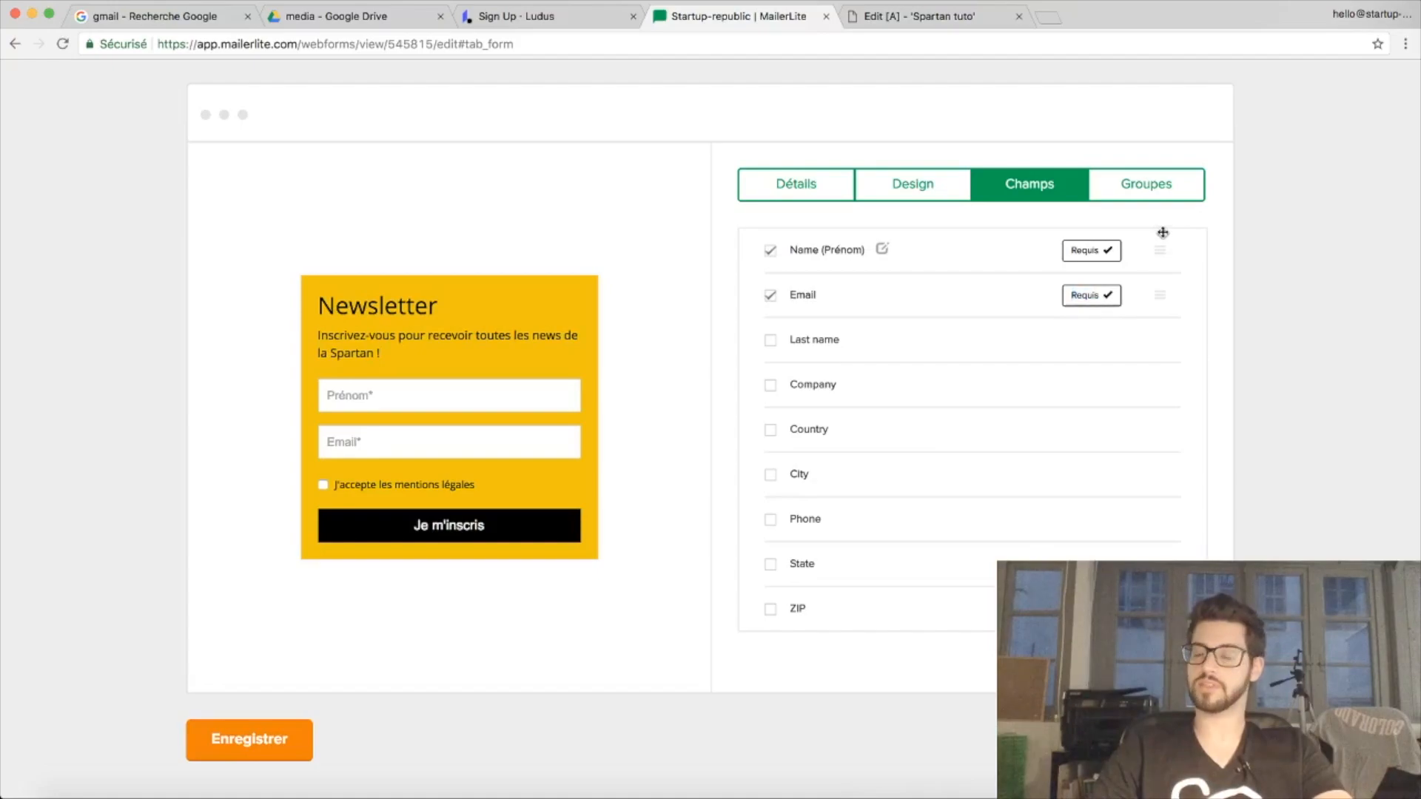
# Try offering the "Demo Day classique" group on the form as optional and required, and deselect it again
pyautogui.click(1166, 185)
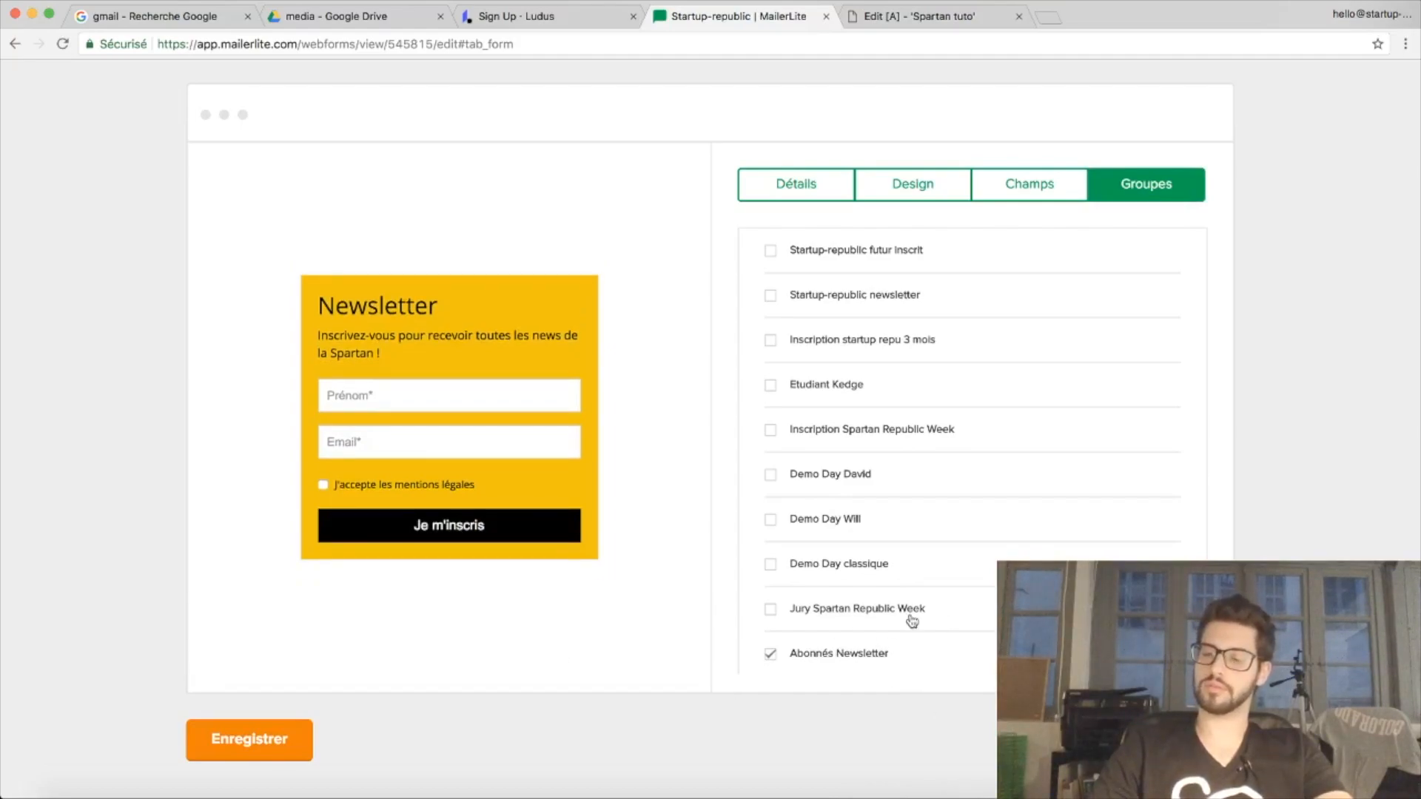
pyautogui.scroll(2, 972, 387)
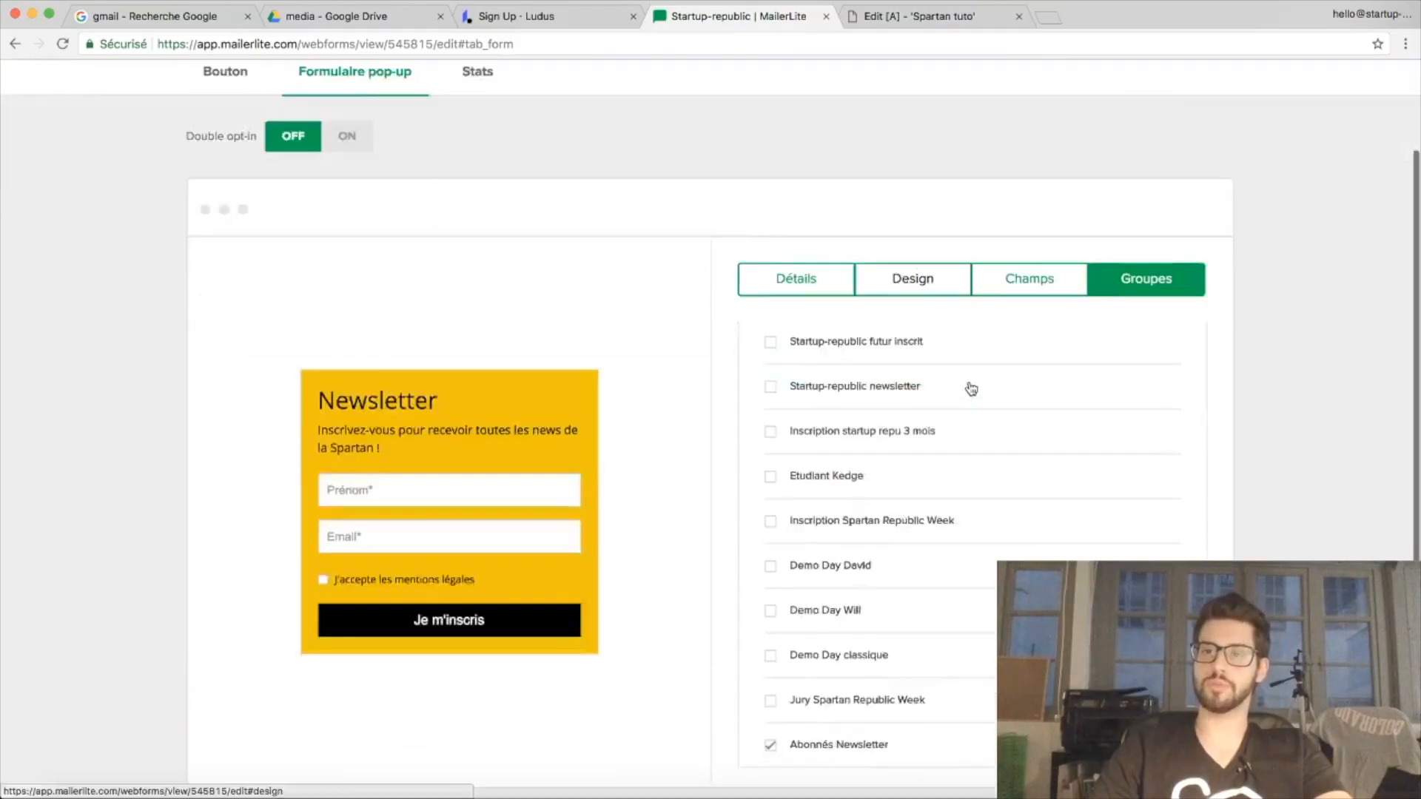
pyautogui.scroll(-3, 972, 387)
pyautogui.click(771, 525)
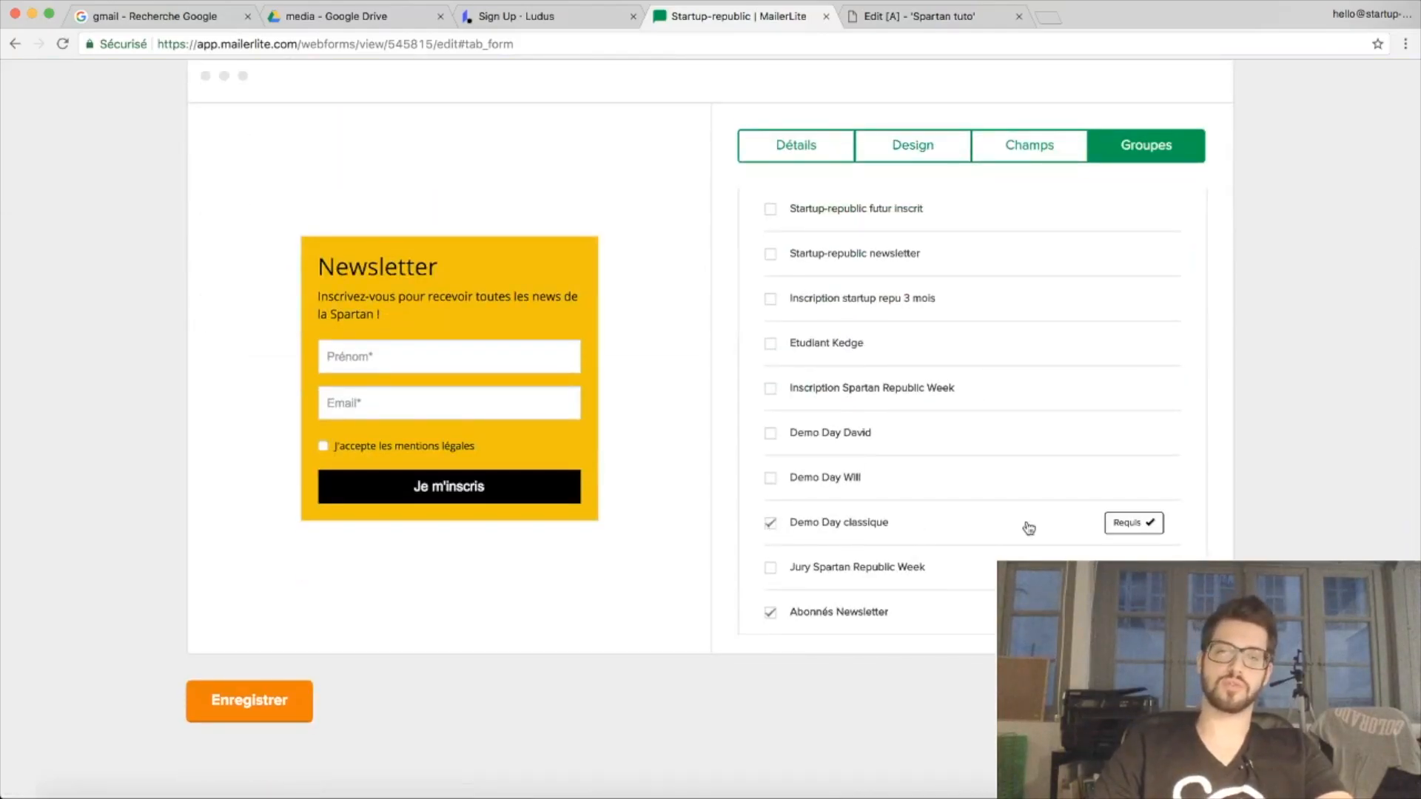
pyautogui.click(1144, 525)
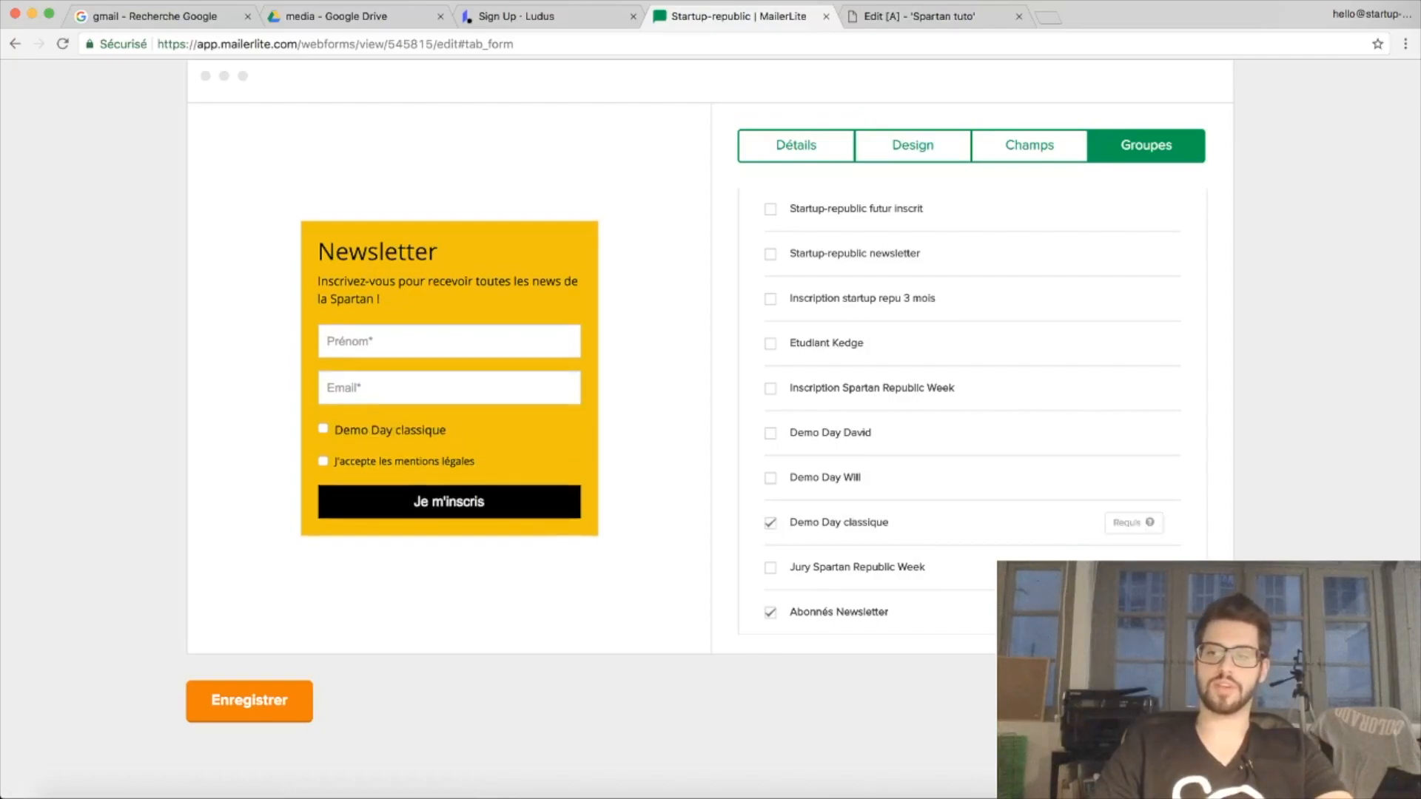
pyautogui.click(1143, 613)
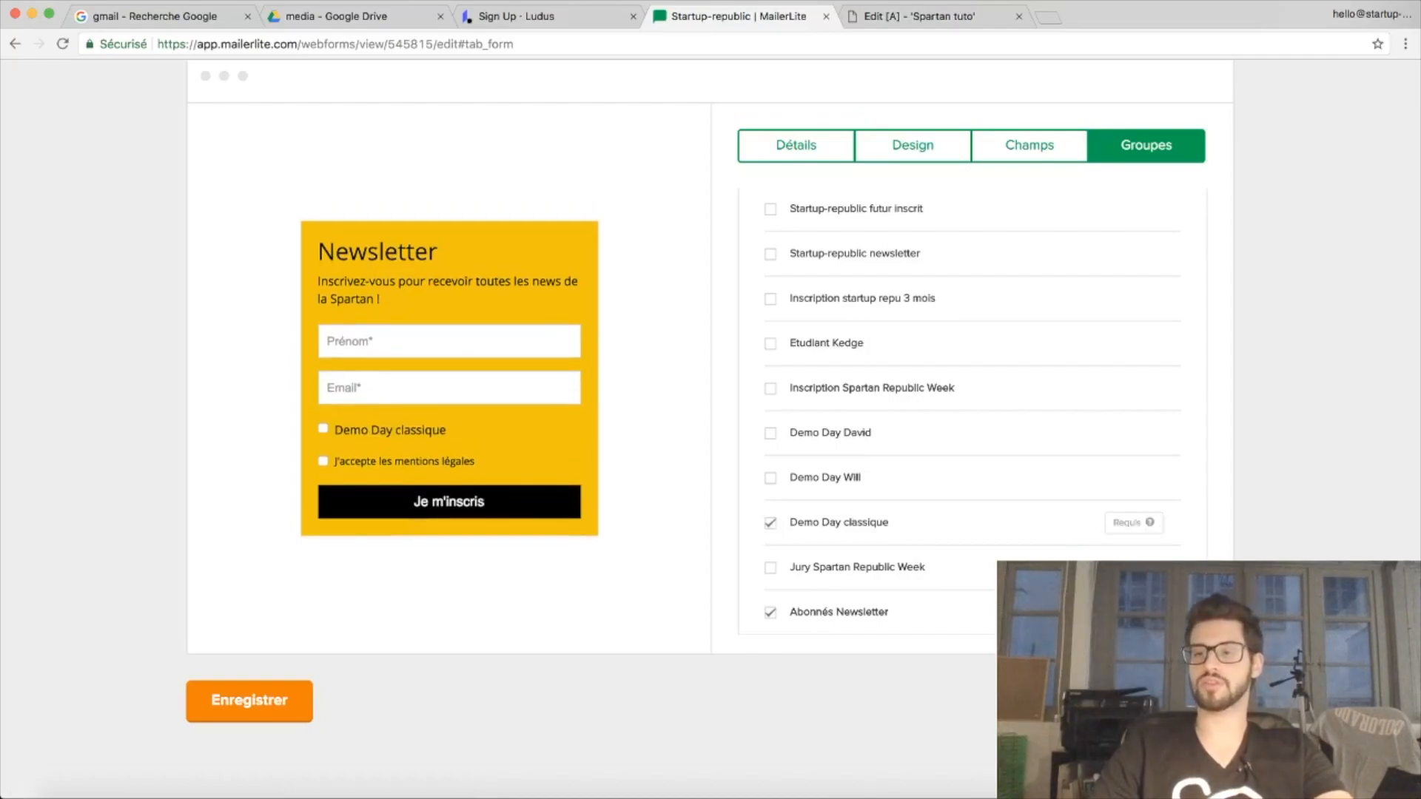
pyautogui.click(1130, 520)
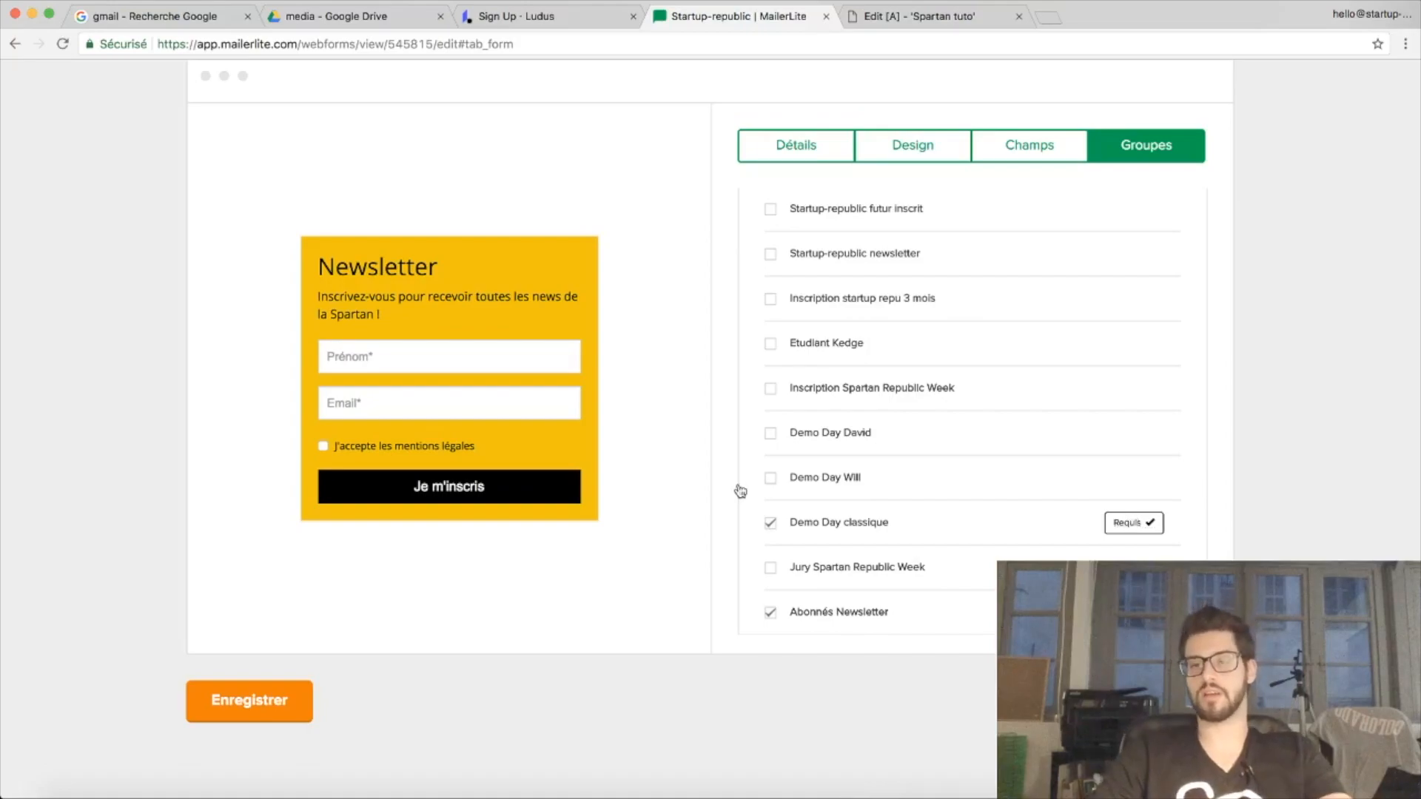
pyautogui.click(771, 523)
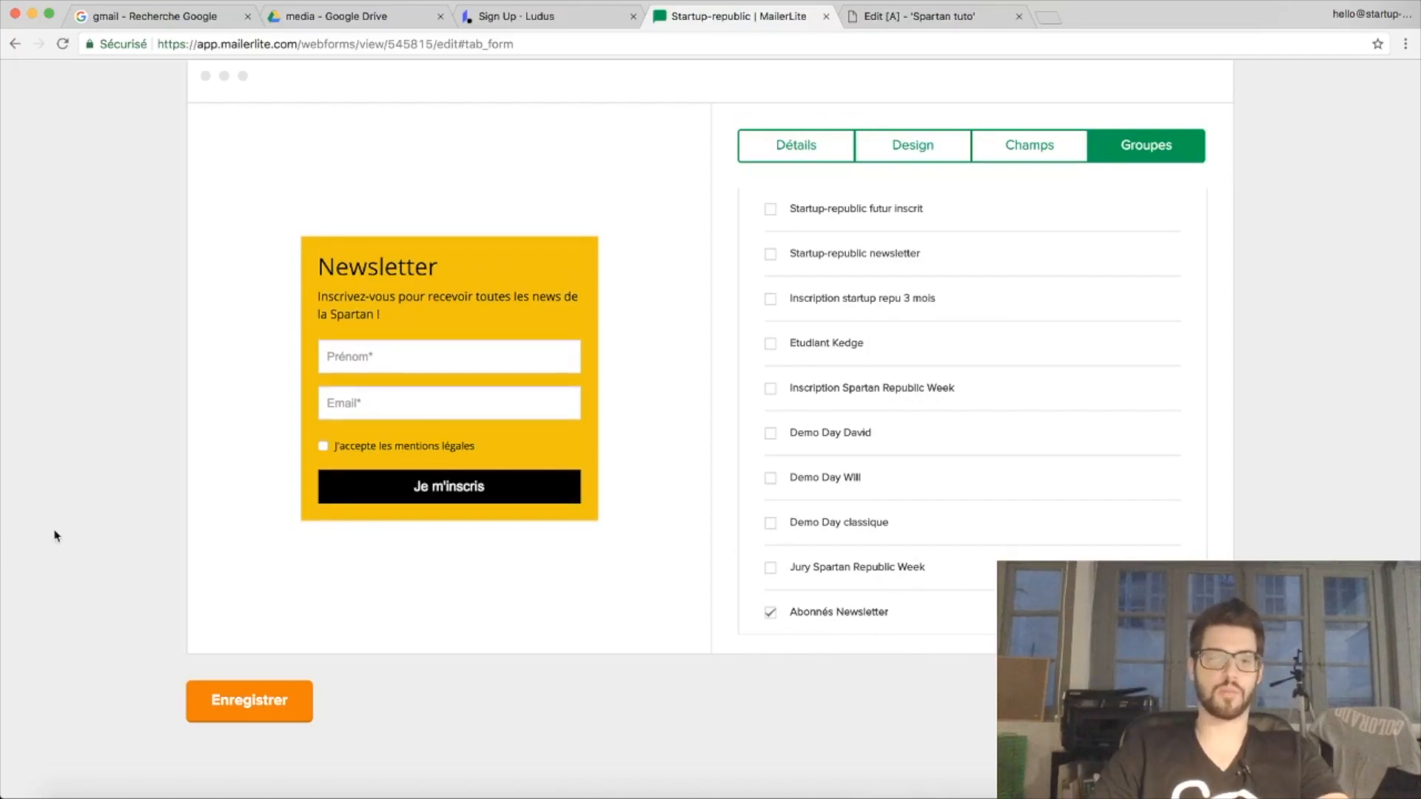
# Save the pop-up form and check its preview
pyautogui.click(249, 718)
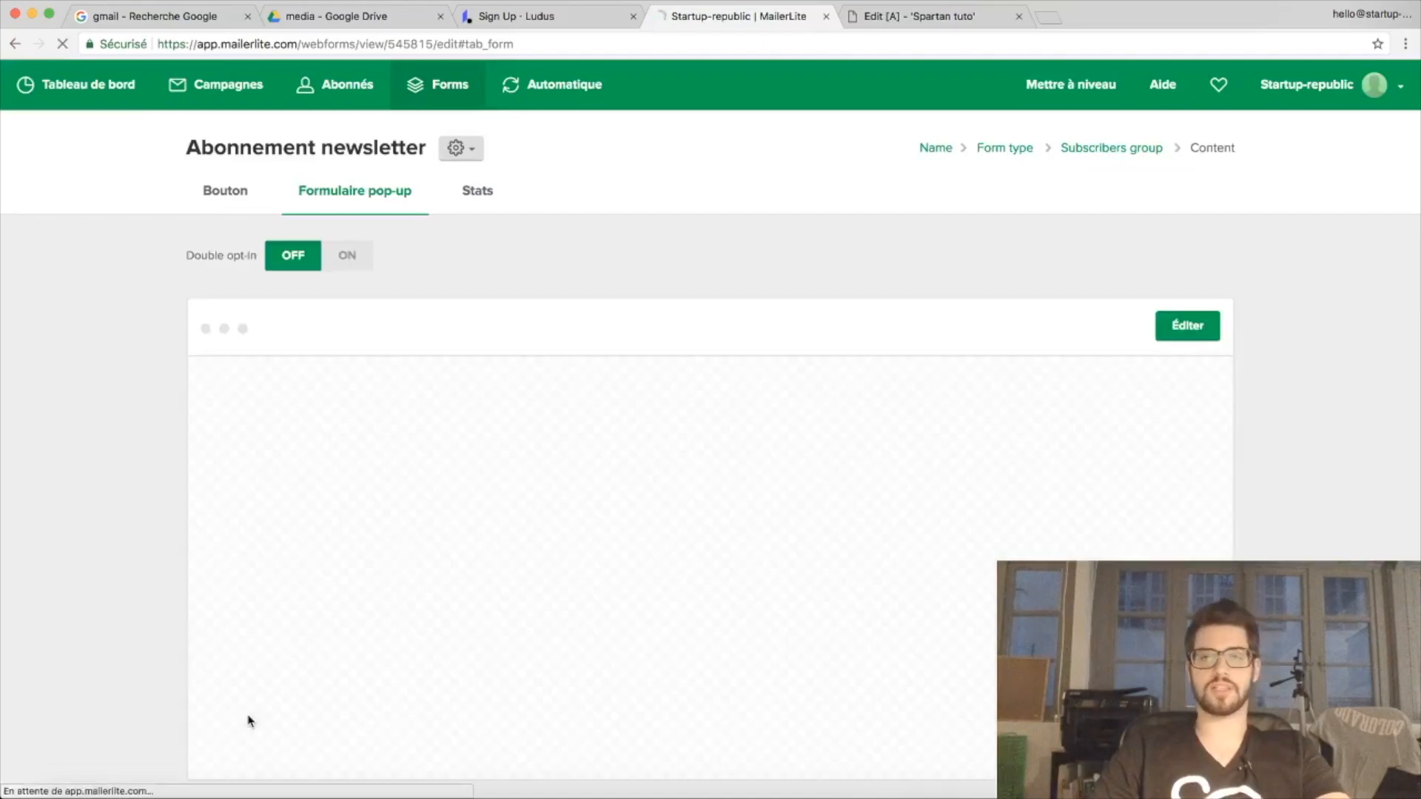
pyautogui.scroll(-2, 481, 433)
pyautogui.scroll(2, 481, 434)
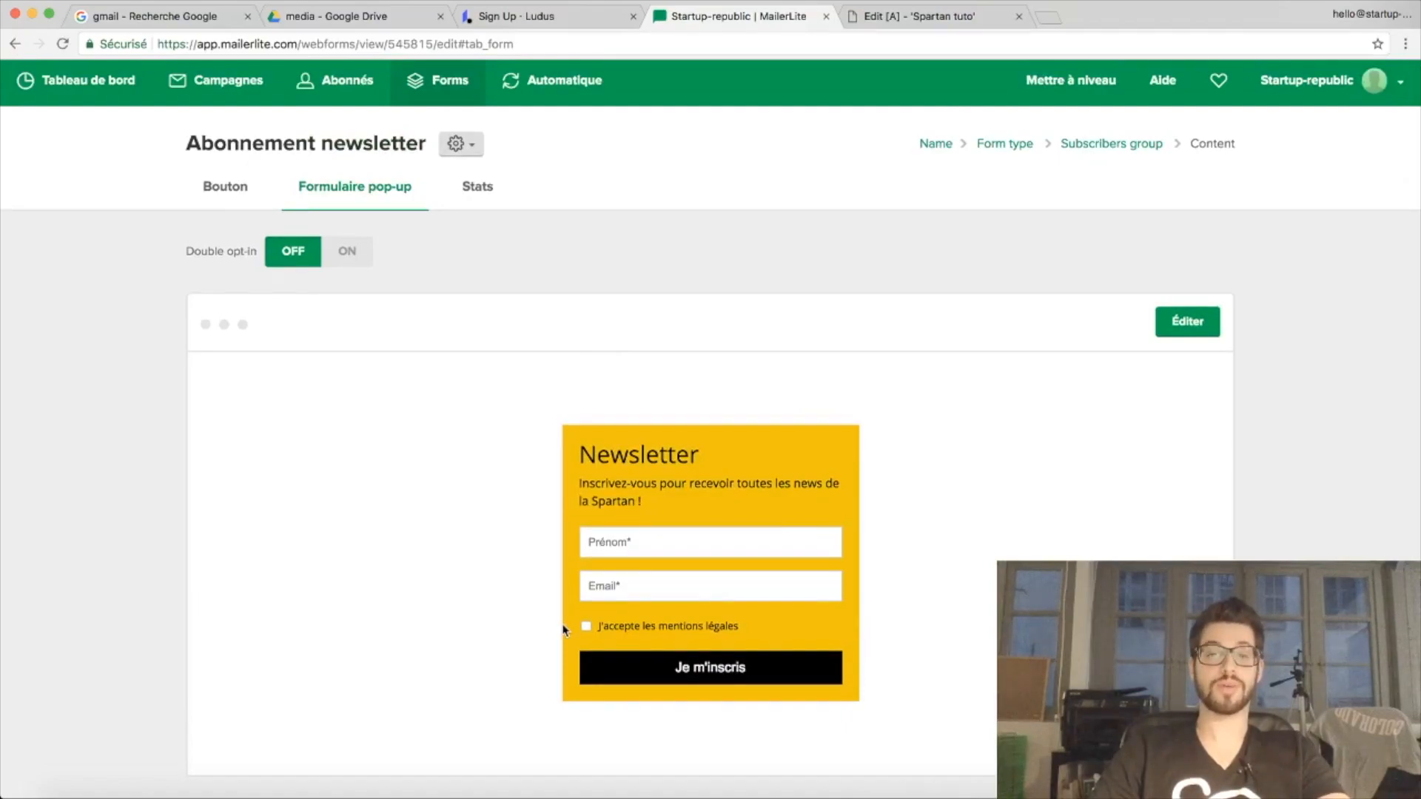
# Save the "Inscription" button to get its embed code and copy the JavaScript snippet to the clipboard
pyautogui.click(229, 186)
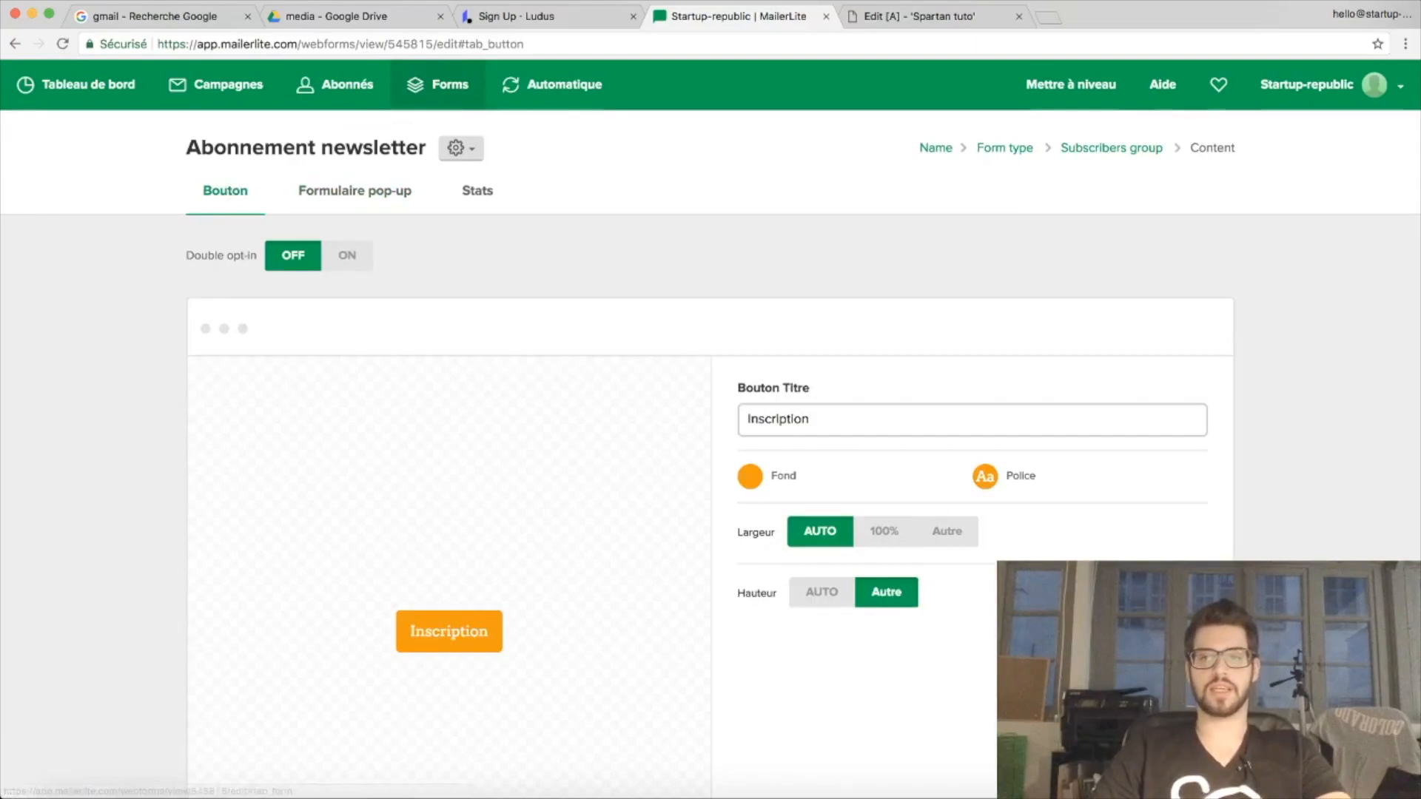
pyautogui.scroll(-3, 954, 526)
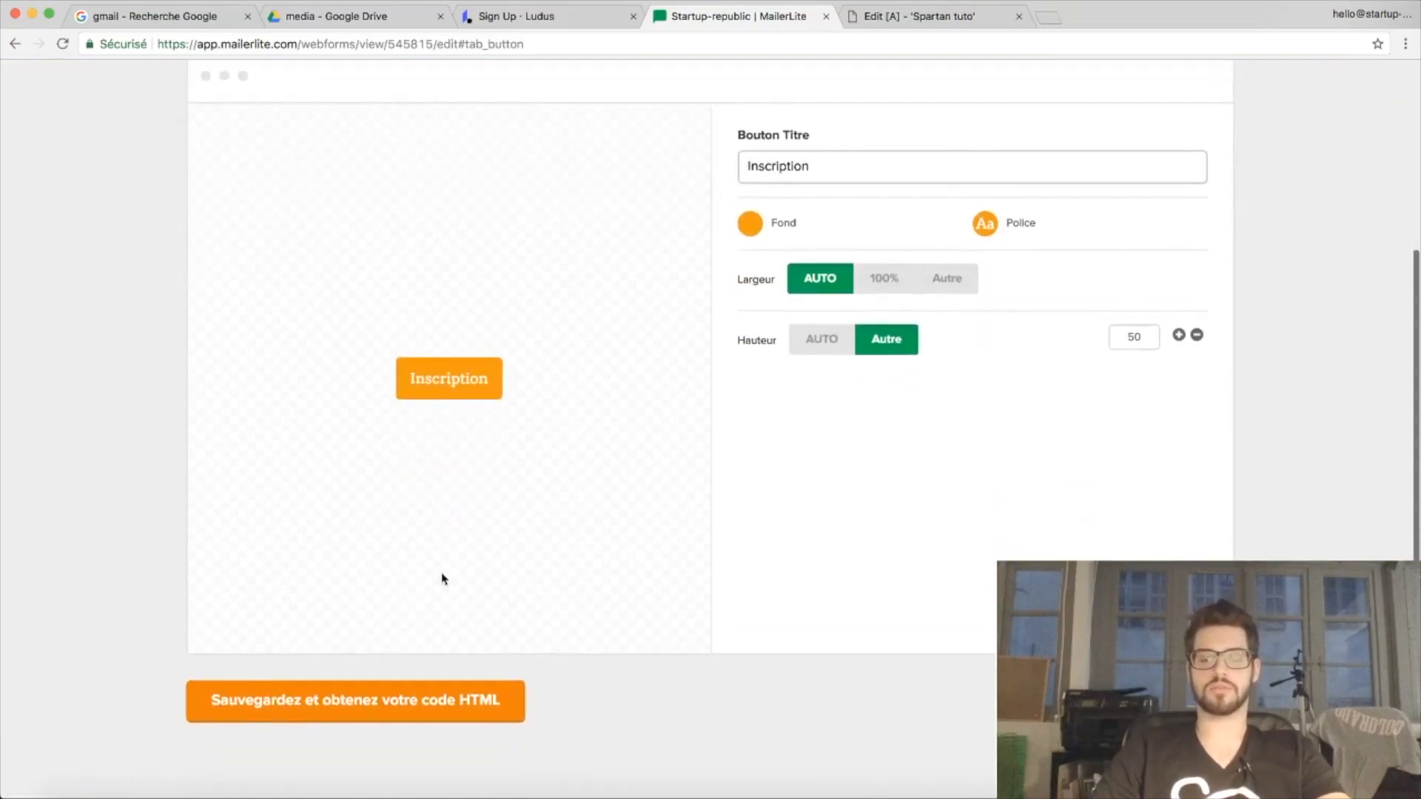
pyautogui.click(414, 711)
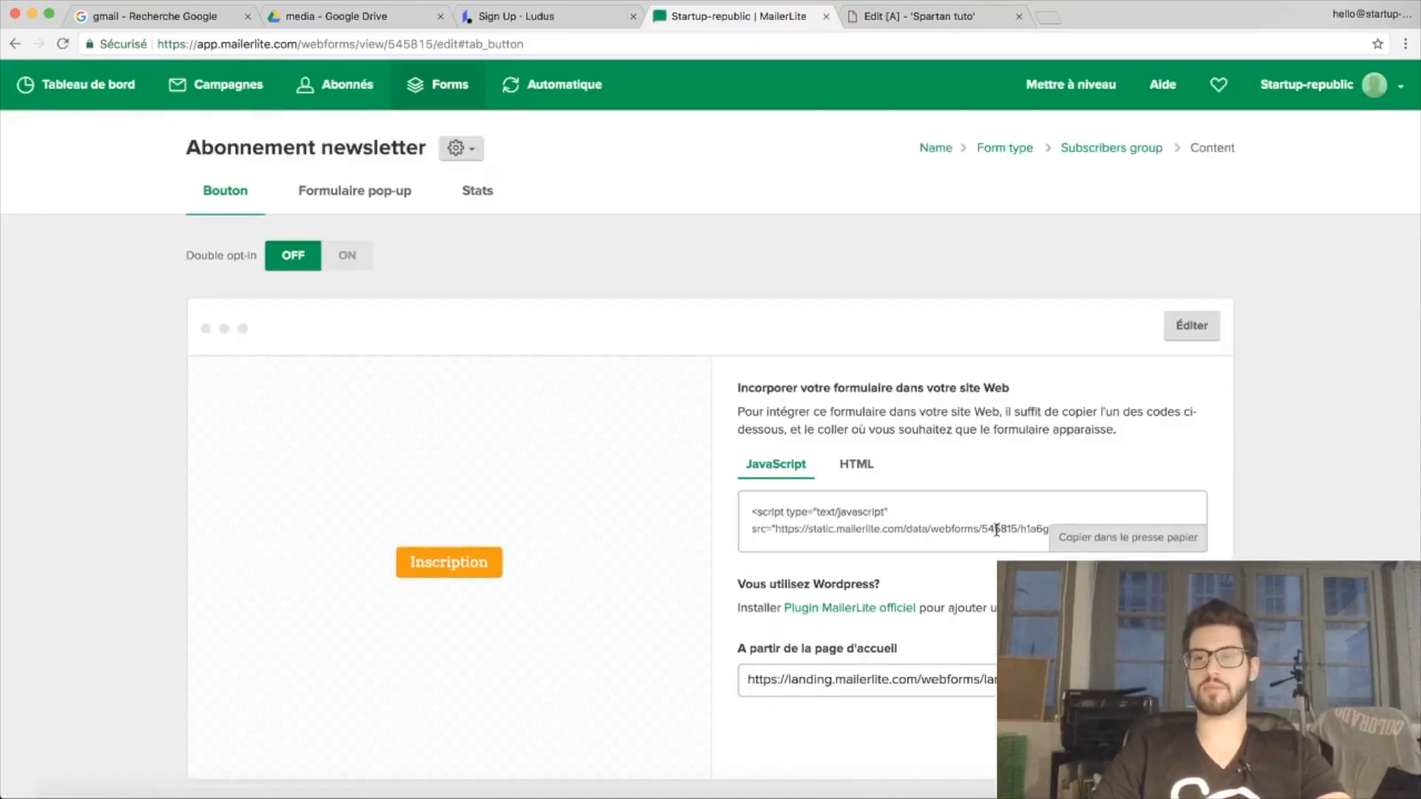
pyautogui.scroll(-2, 998, 529)
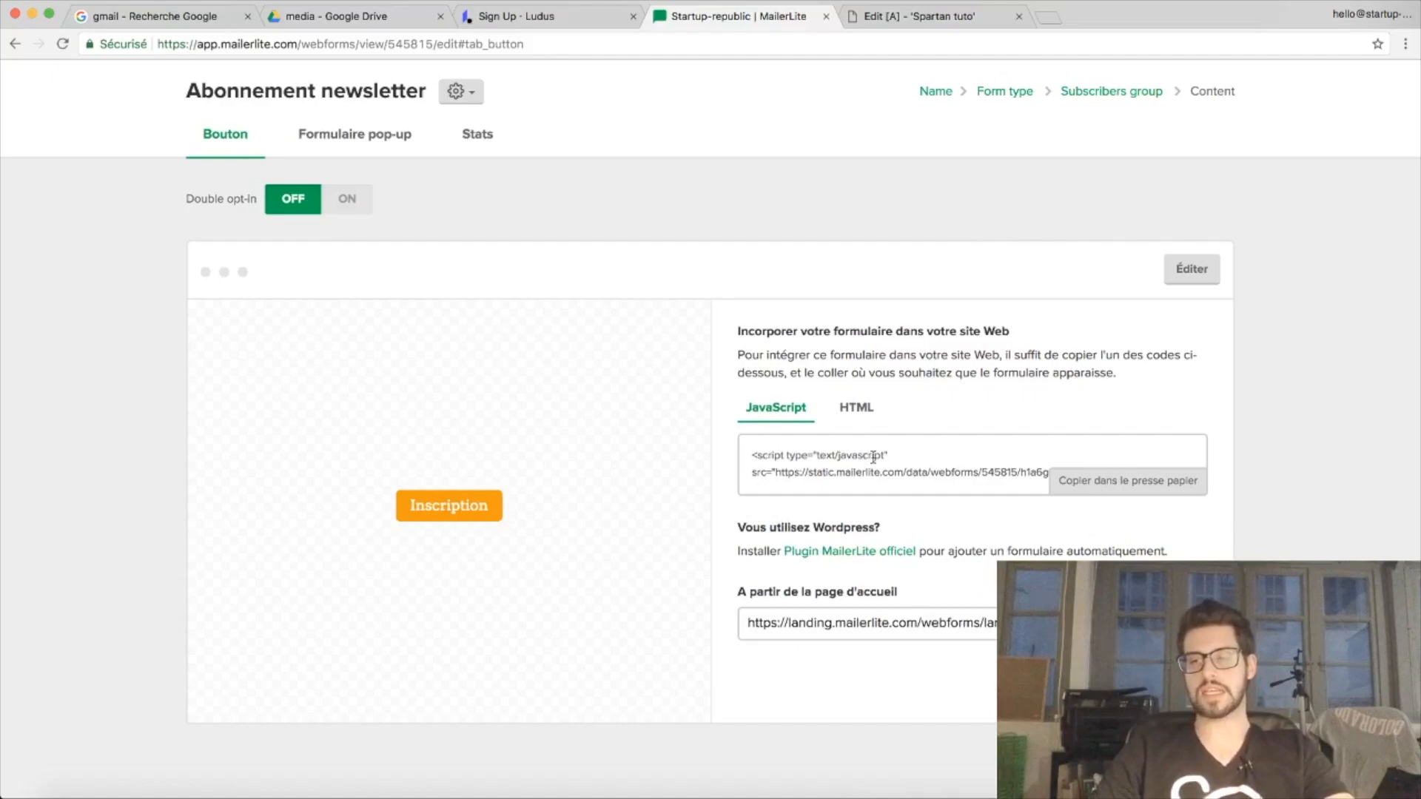
pyautogui.click(1084, 488)
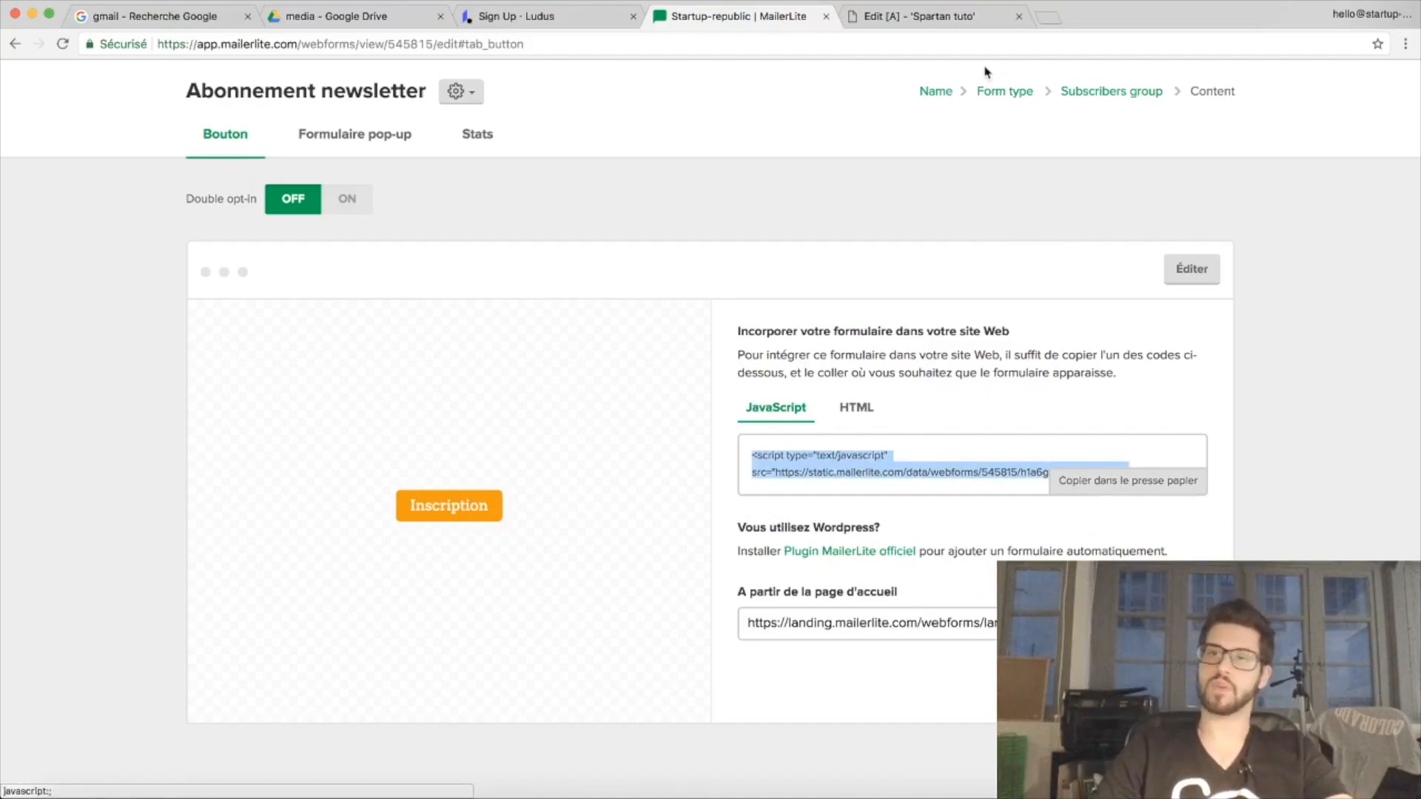
# Switch to Unbounce and reopen the First Variant of the "Spartan tuto" page for editing from the list of all pages
pyautogui.click(960, 17)
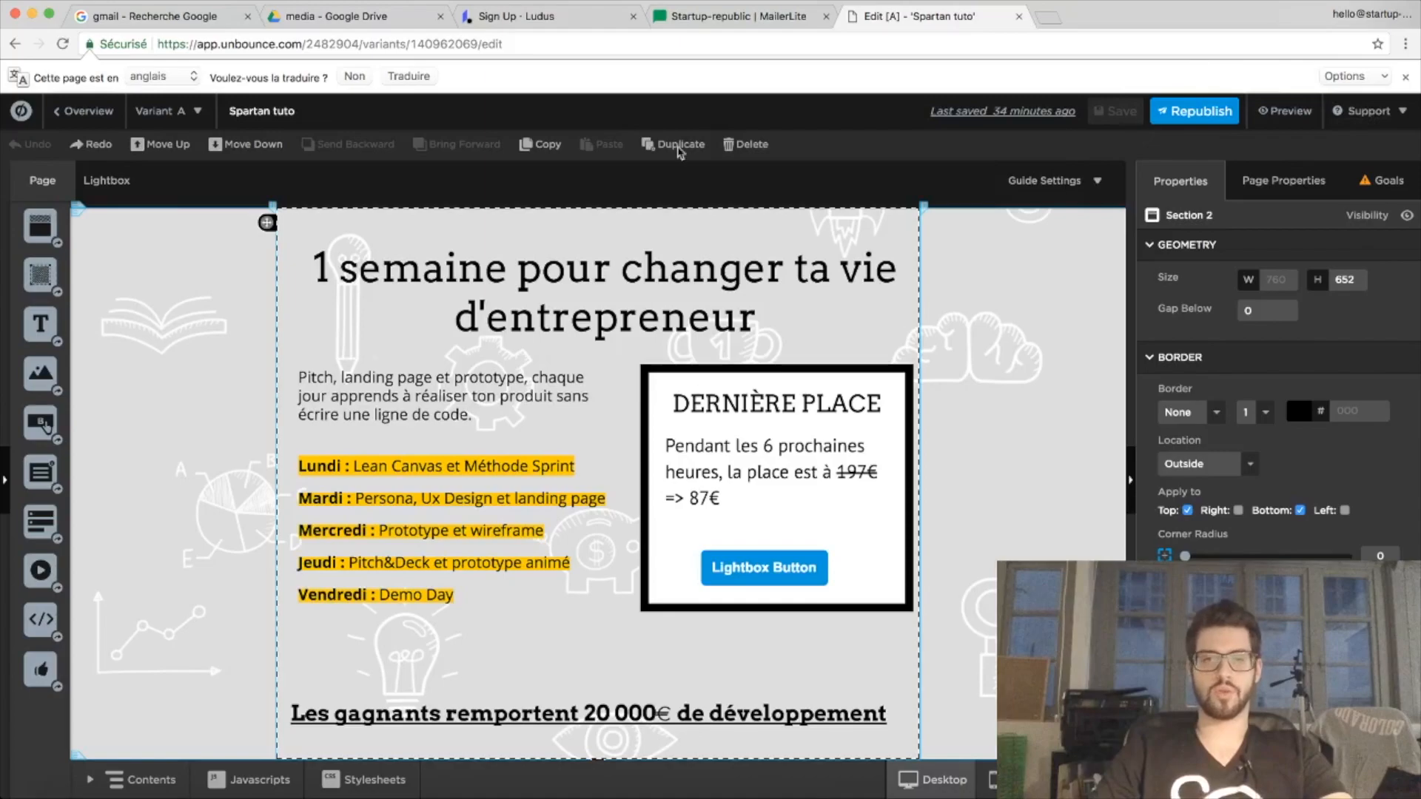
pyautogui.click(88, 111)
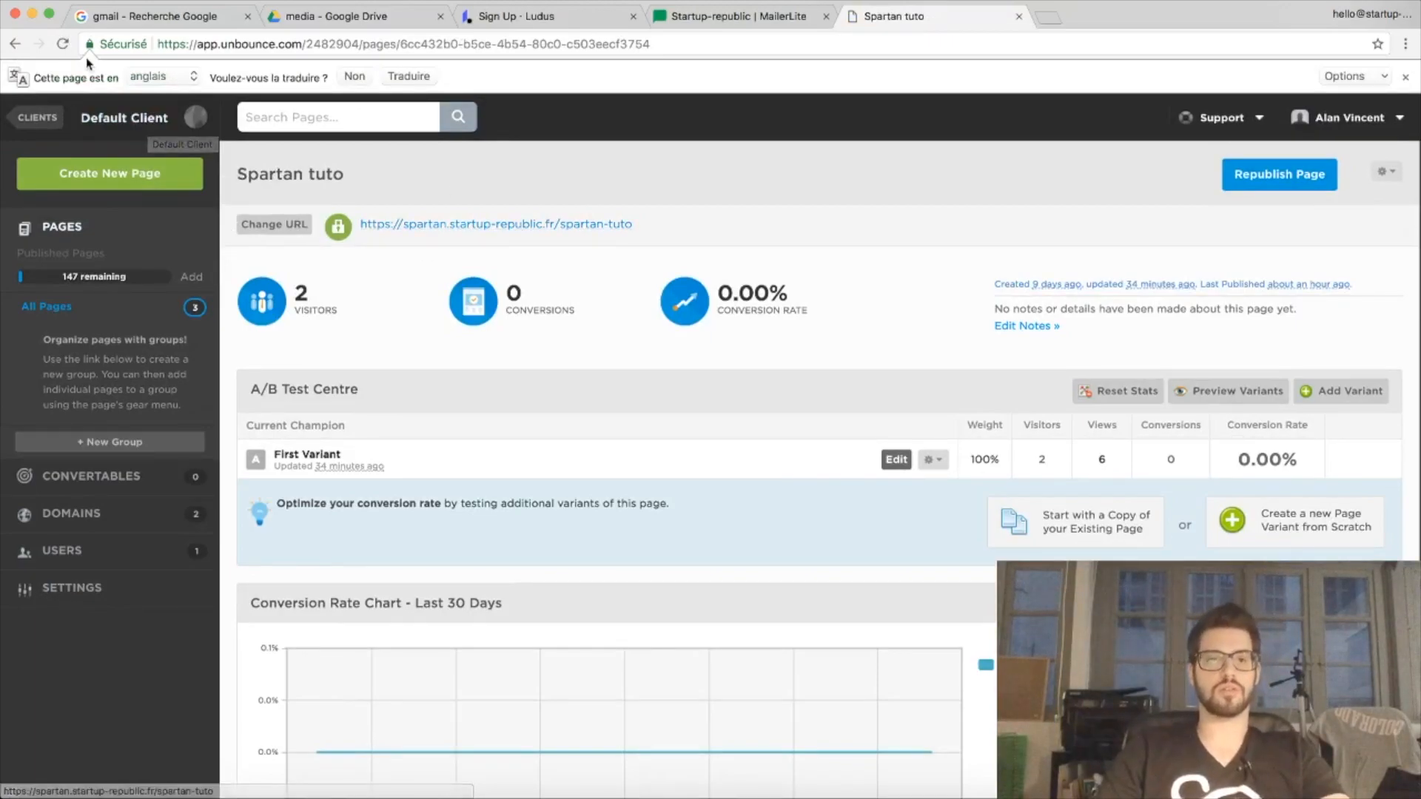
pyautogui.click(56, 231)
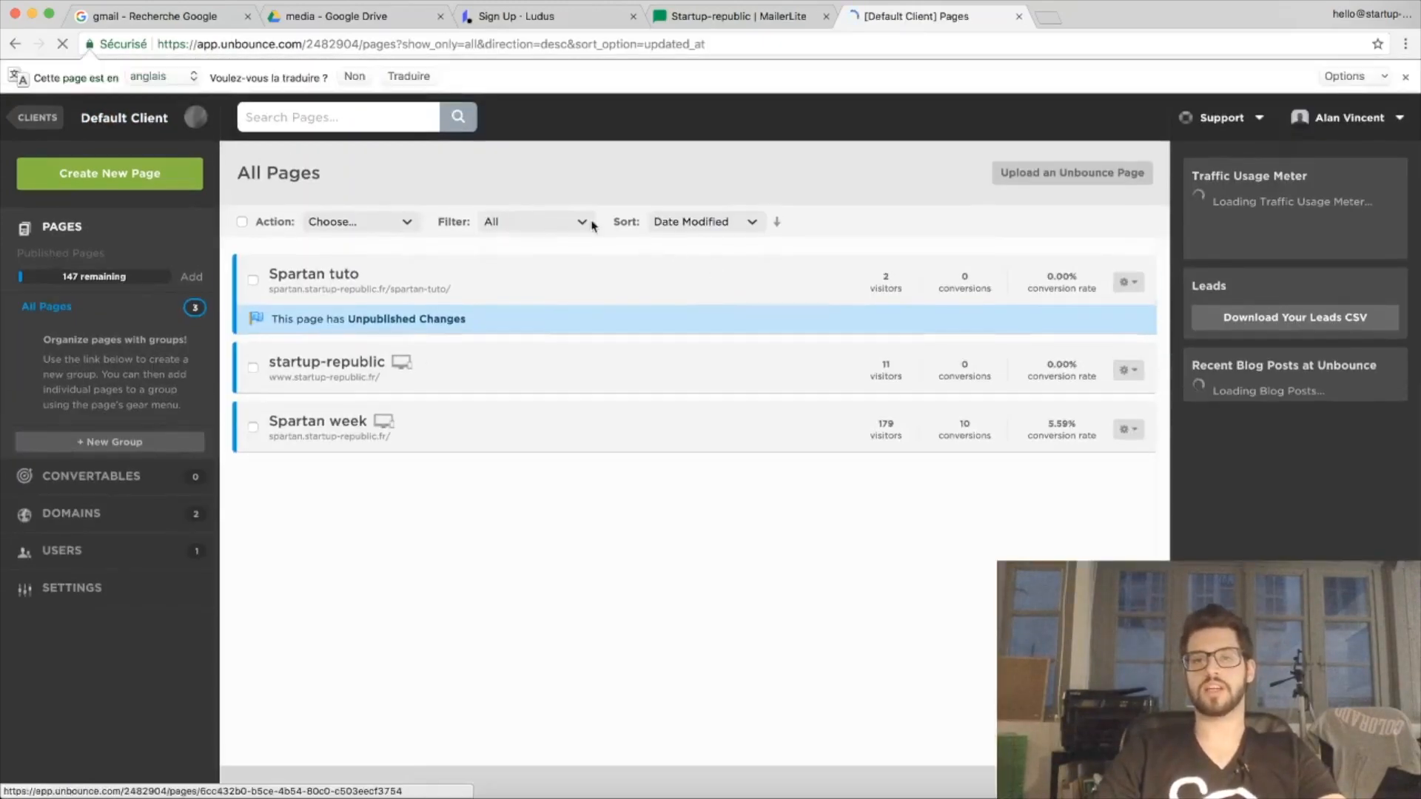
pyautogui.click(331, 278)
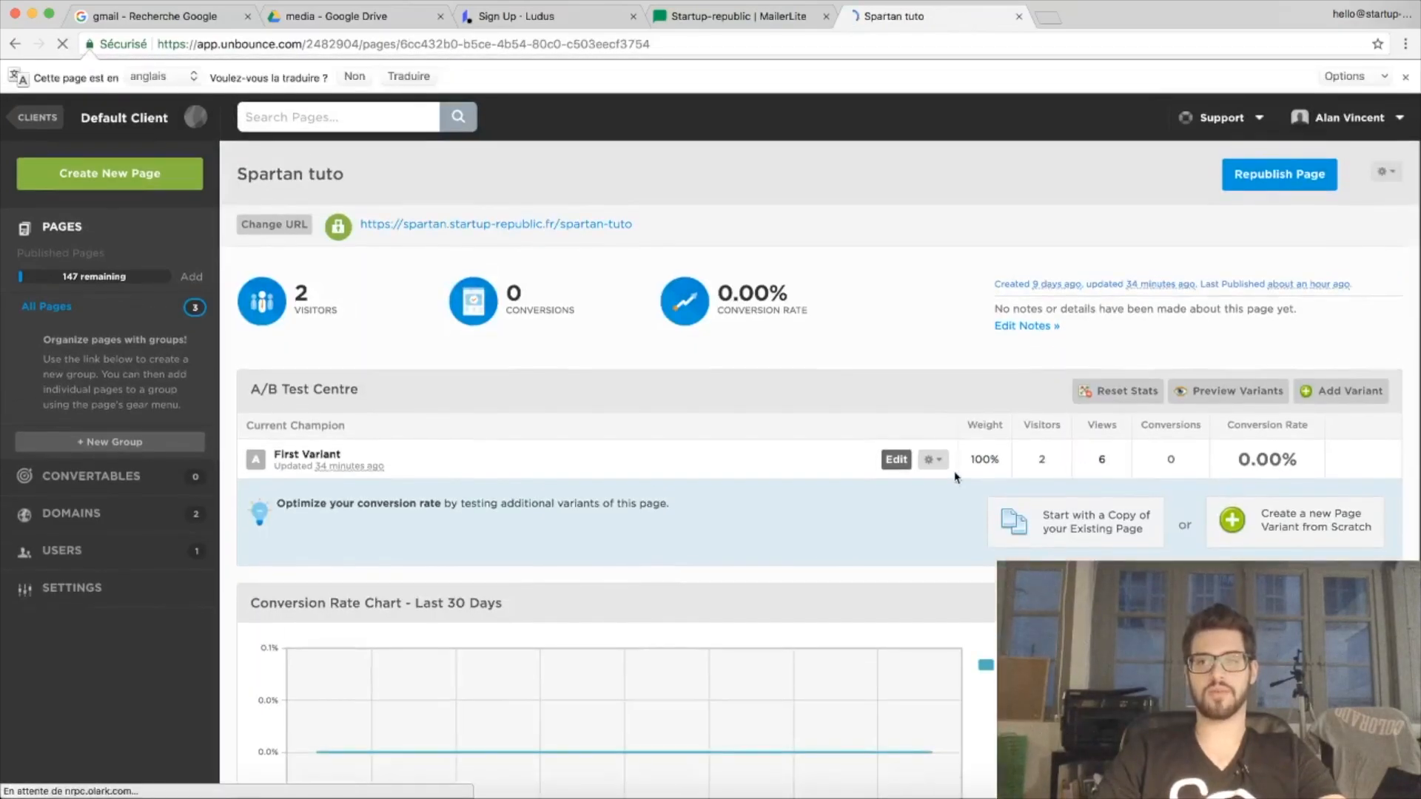
pyautogui.click(891, 468)
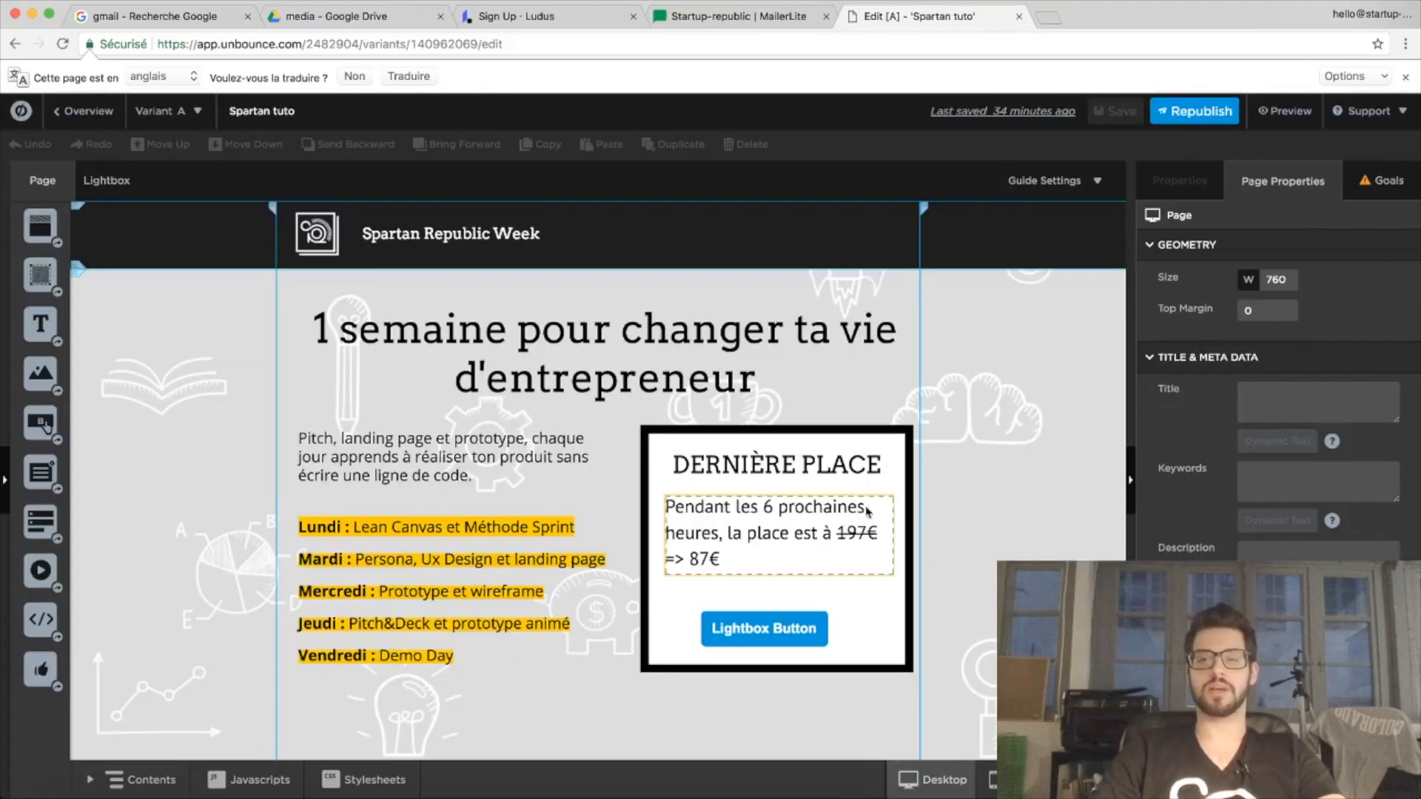
# Replace the Lightbox Button in the "DERNIÈRE PLACE" box with a custom HTML element containing the copied MailerLite script
pyautogui.click(765, 621)
pyautogui.press('Delete')
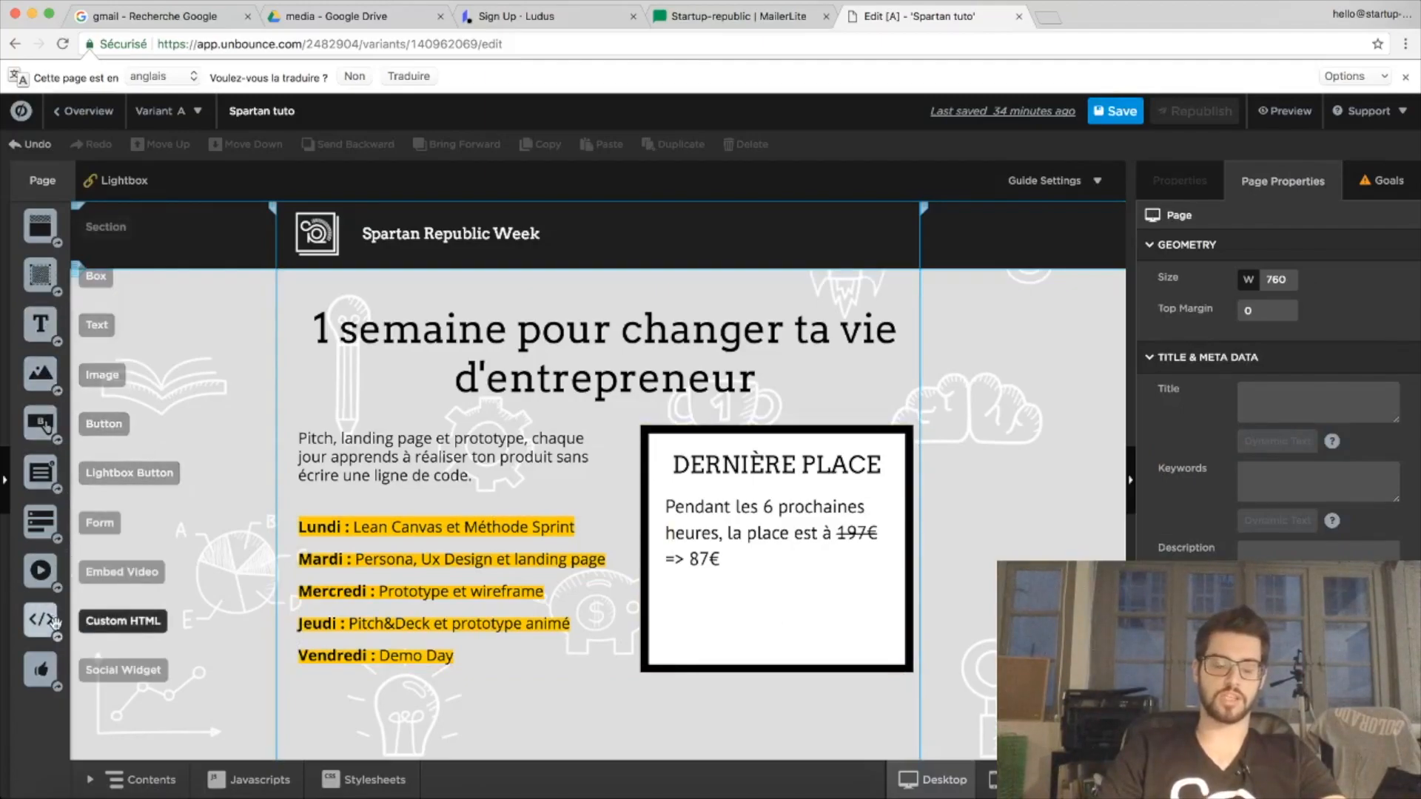
pyautogui.moveTo(56, 622); pyautogui.dragTo(715, 606)
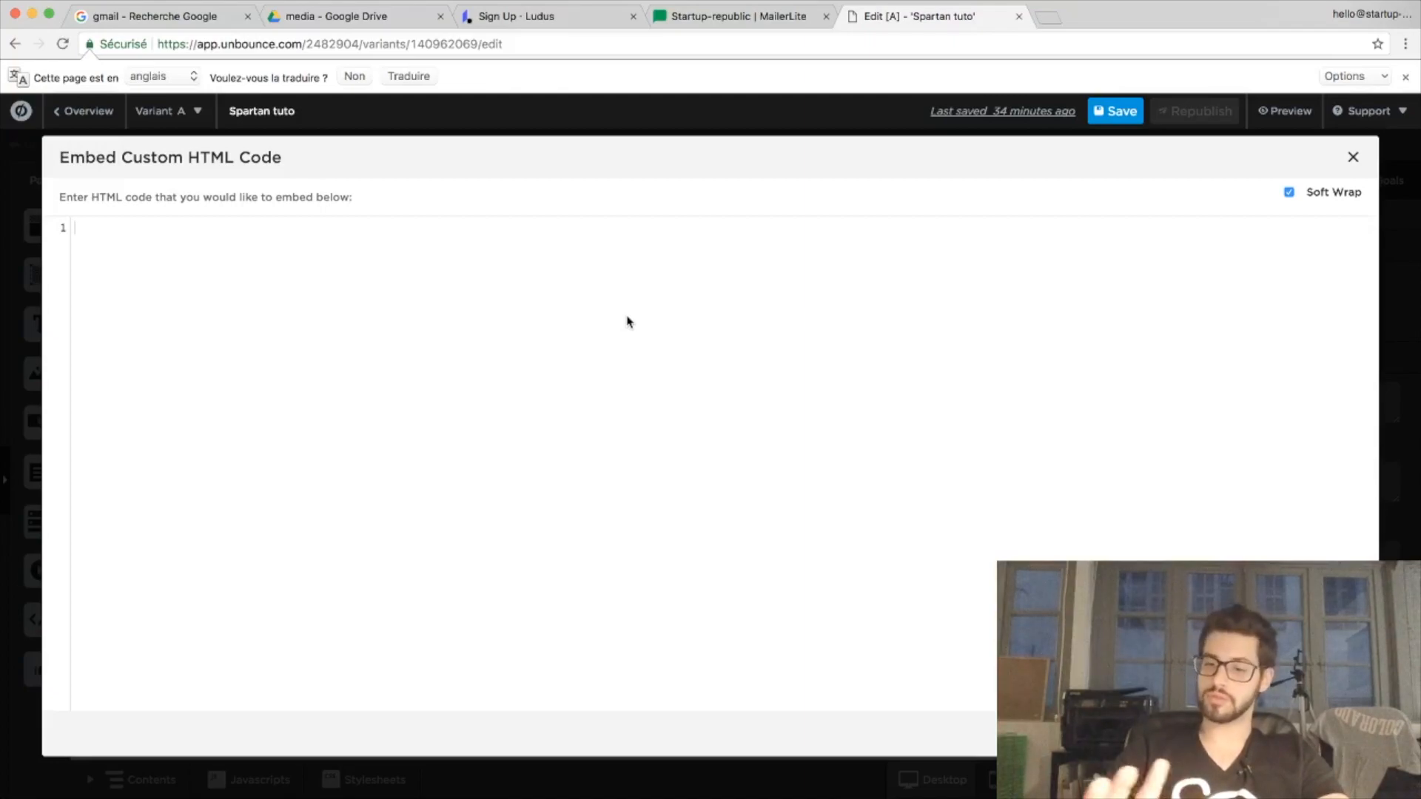
pyautogui.press('super+v')
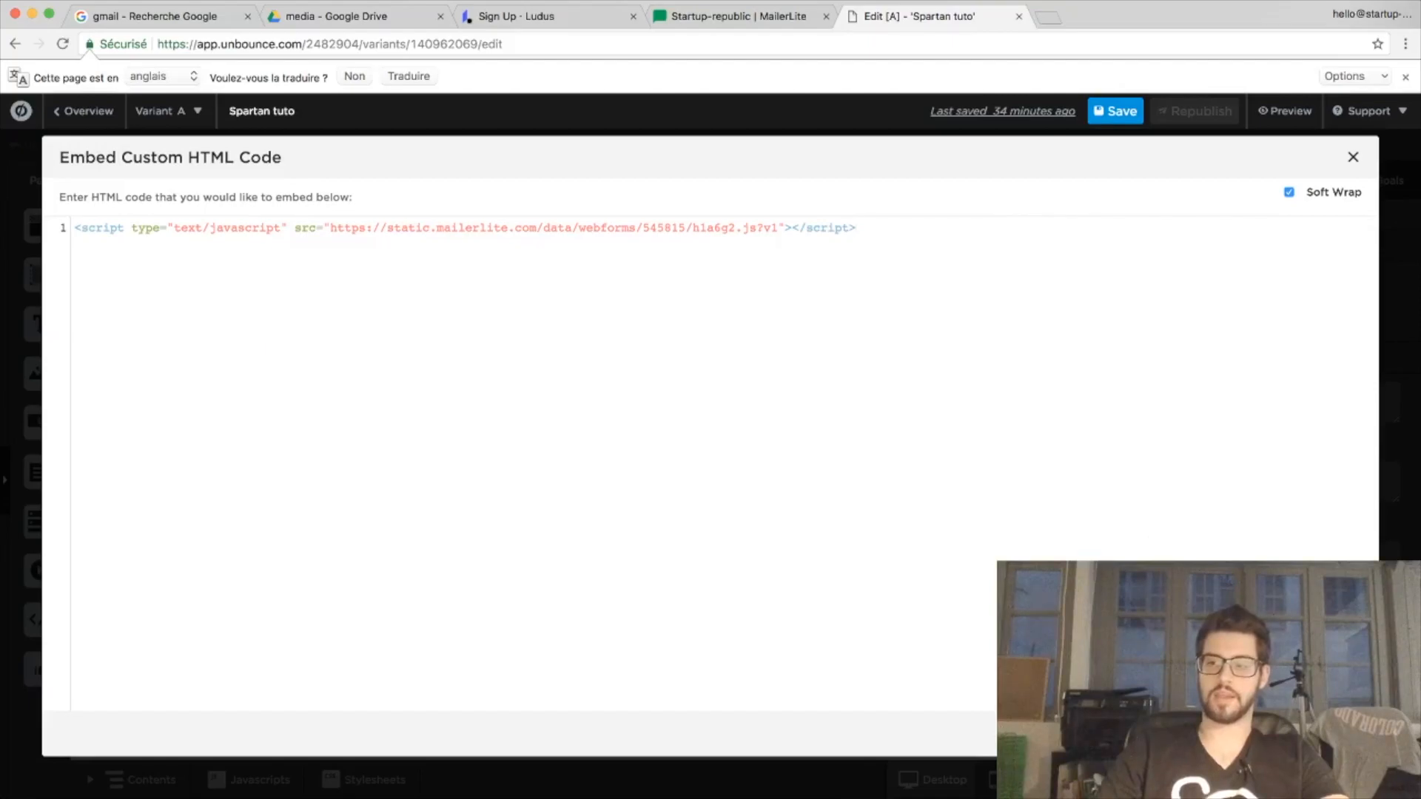
pyautogui.click(1321, 734)
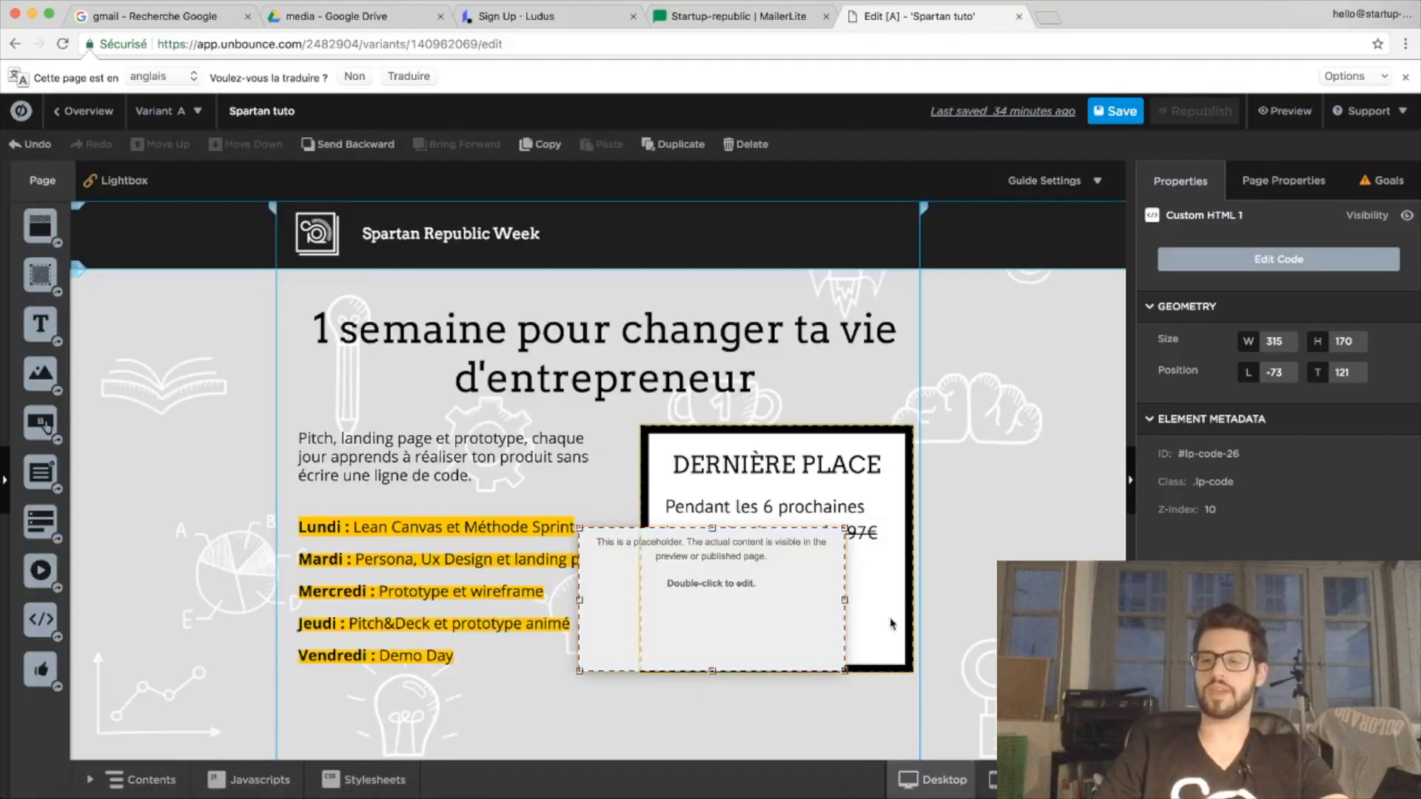
# Fit the custom HTML element under the price text in the box, about 258 × 57 at left 33, top 201, and save the page
pyautogui.moveTo(808, 604); pyautogui.dragTo(893, 671)
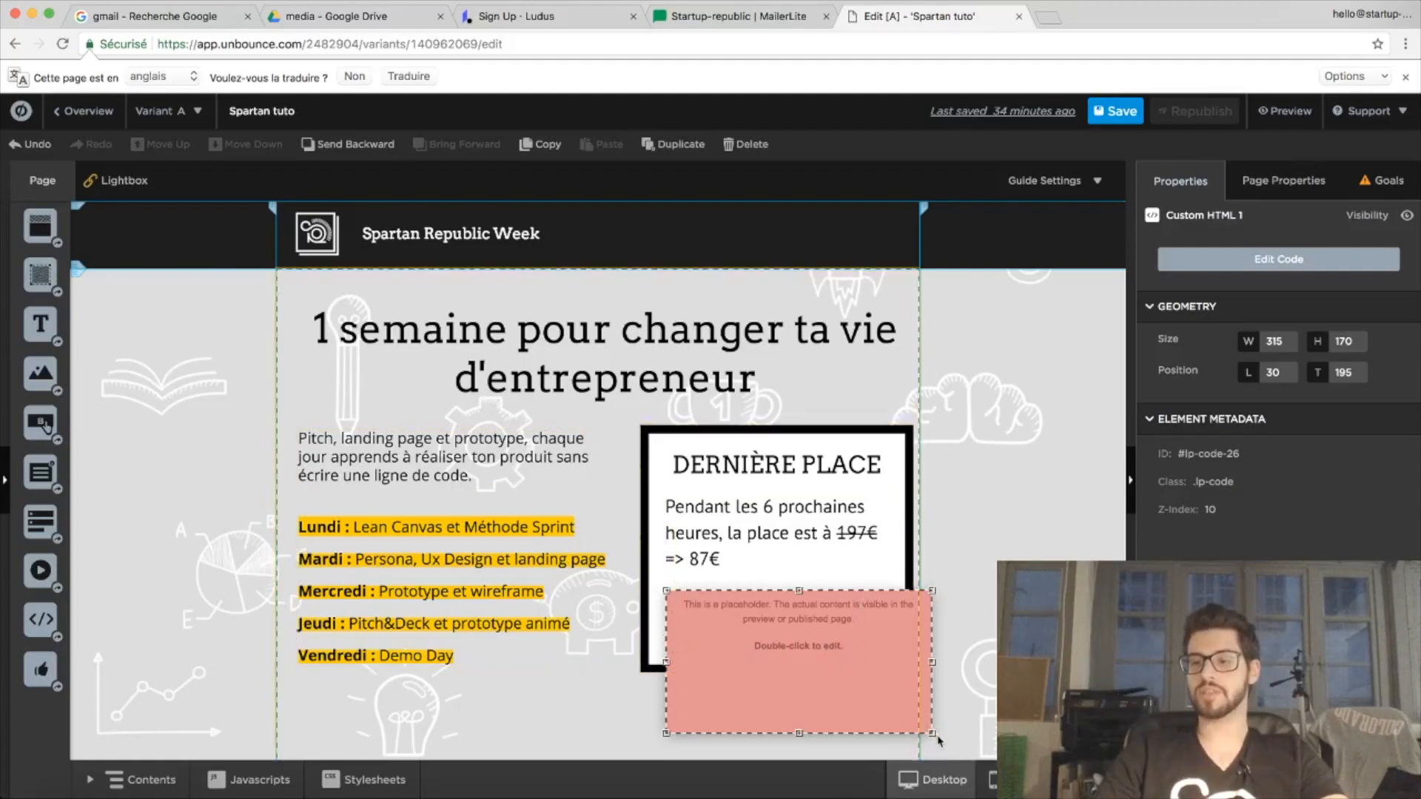
pyautogui.moveTo(932, 734); pyautogui.dragTo(862, 623)
pyautogui.click(1116, 111)
# Republish all variants of the page and open the live page at spartan.startup-republic.fr/spartan-tuto
pyautogui.click(1183, 113)
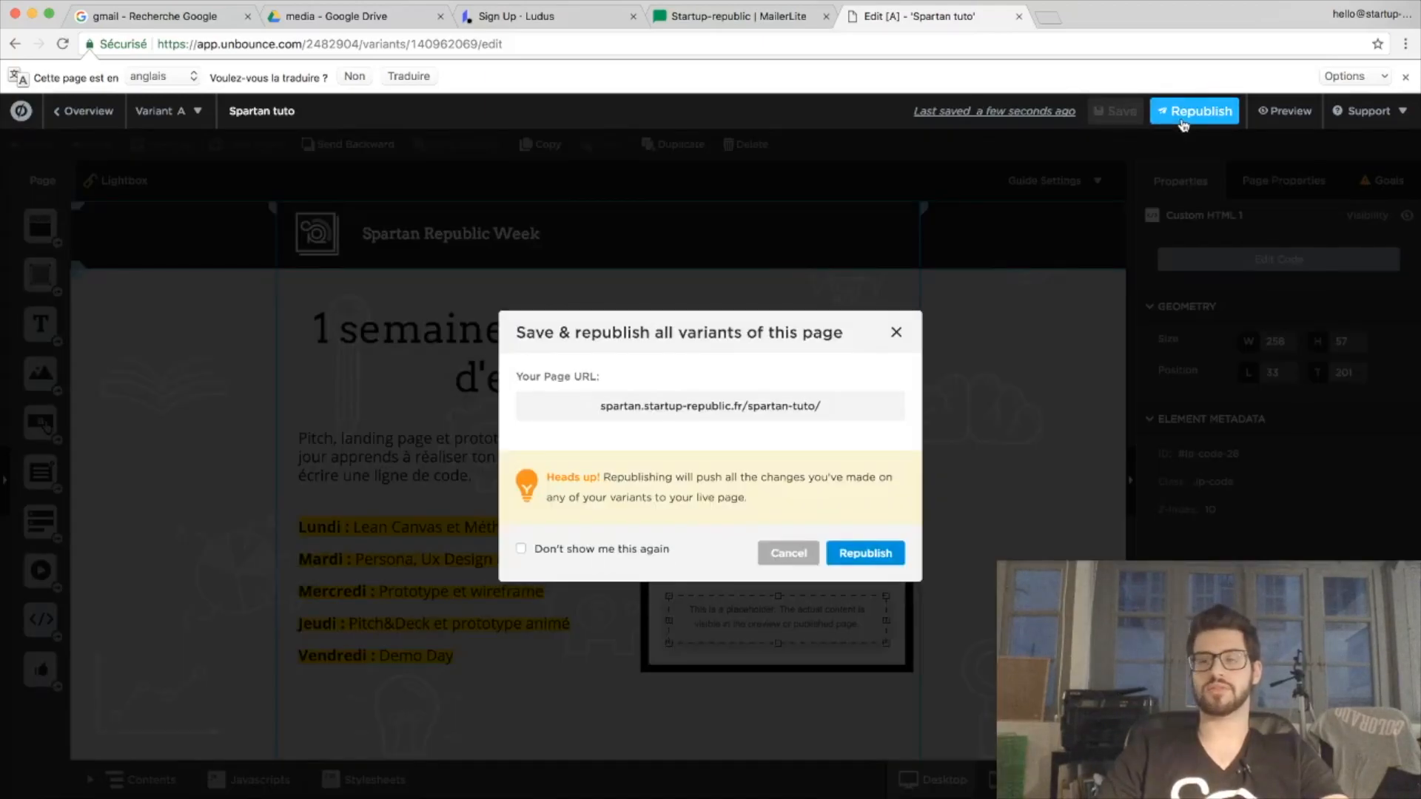
pyautogui.click(892, 552)
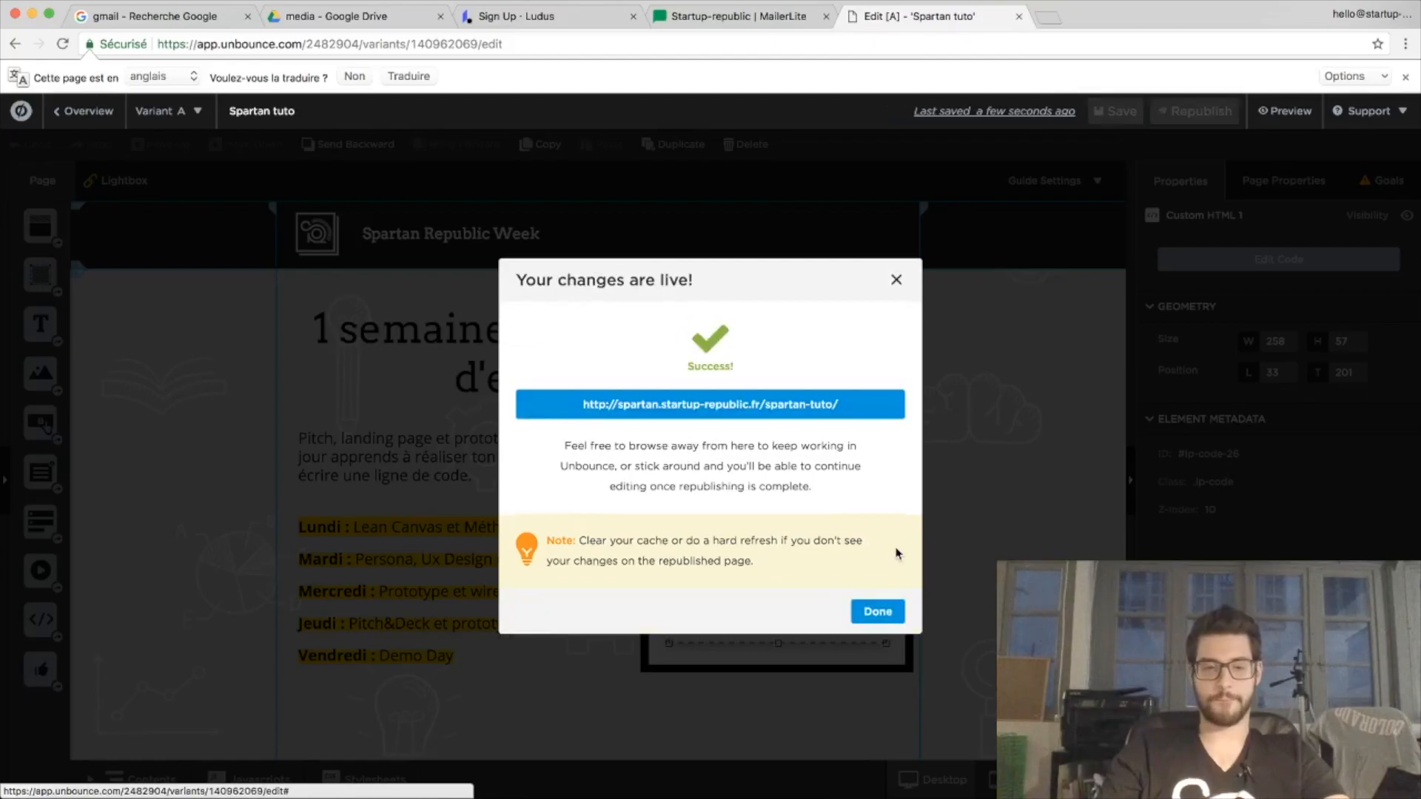
pyautogui.click(786, 407)
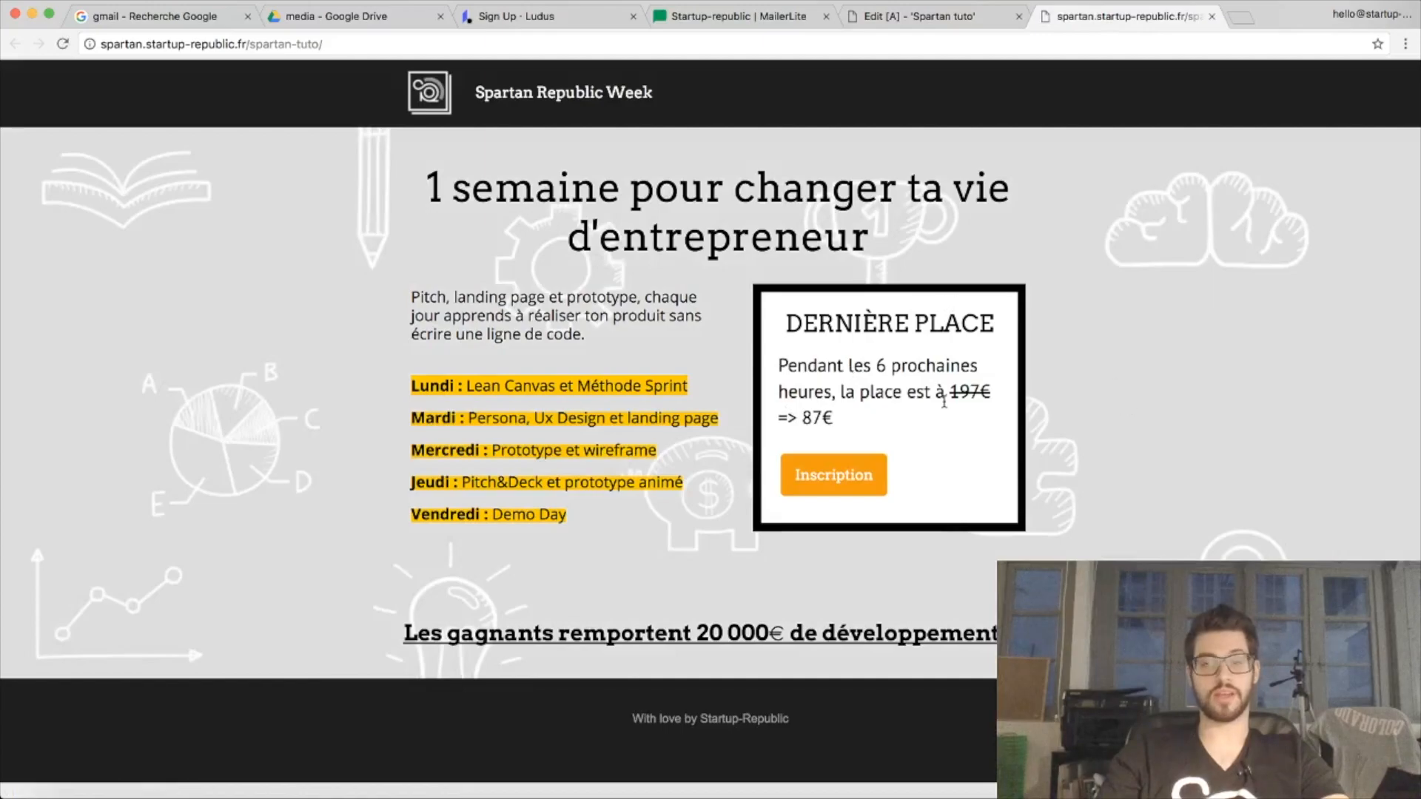
# Test the "Inscription" pop-up by submitting a first name and e-mail with the legal notice accepted, and close the thank-you message
pyautogui.click(825, 473)
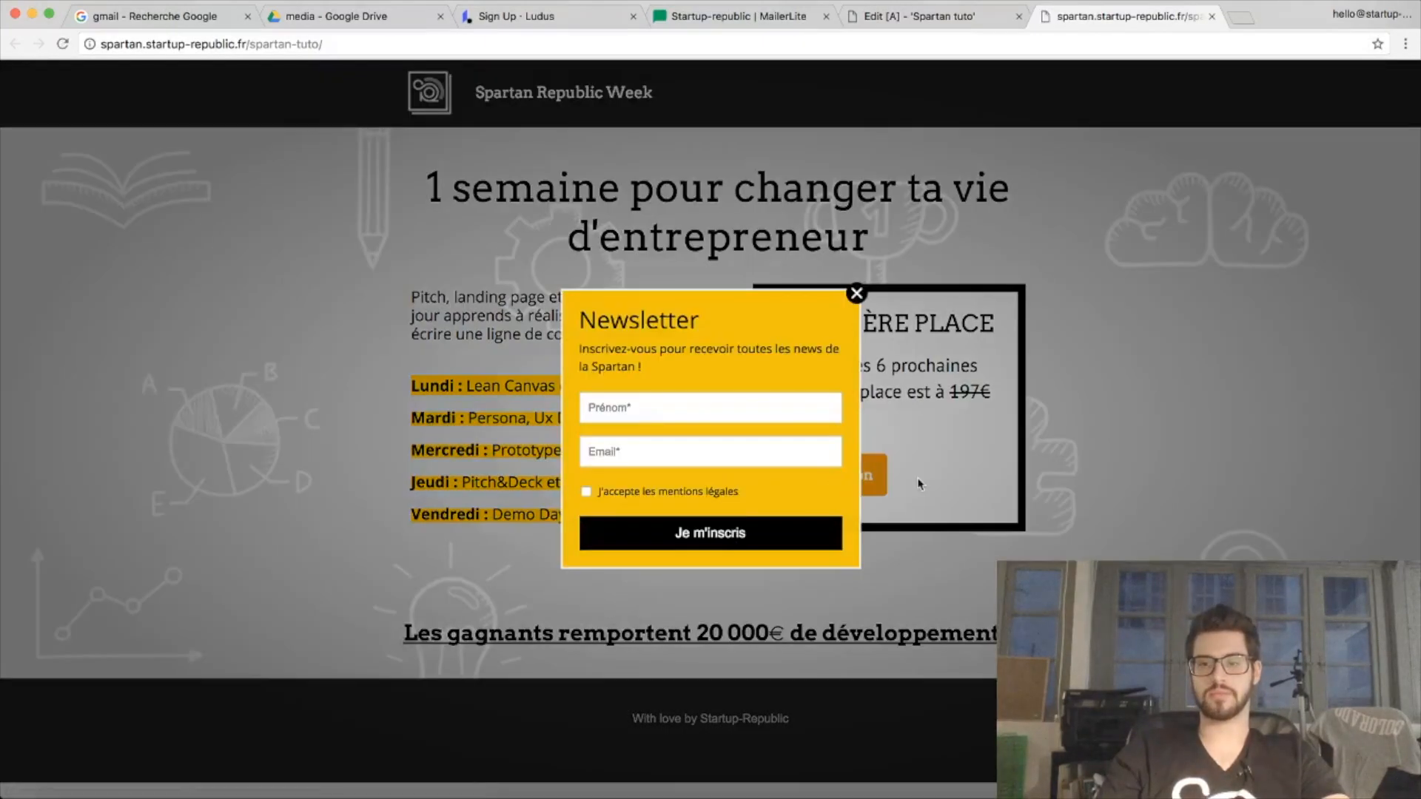
pyautogui.click(728, 418)
pyautogui.write('thibault')
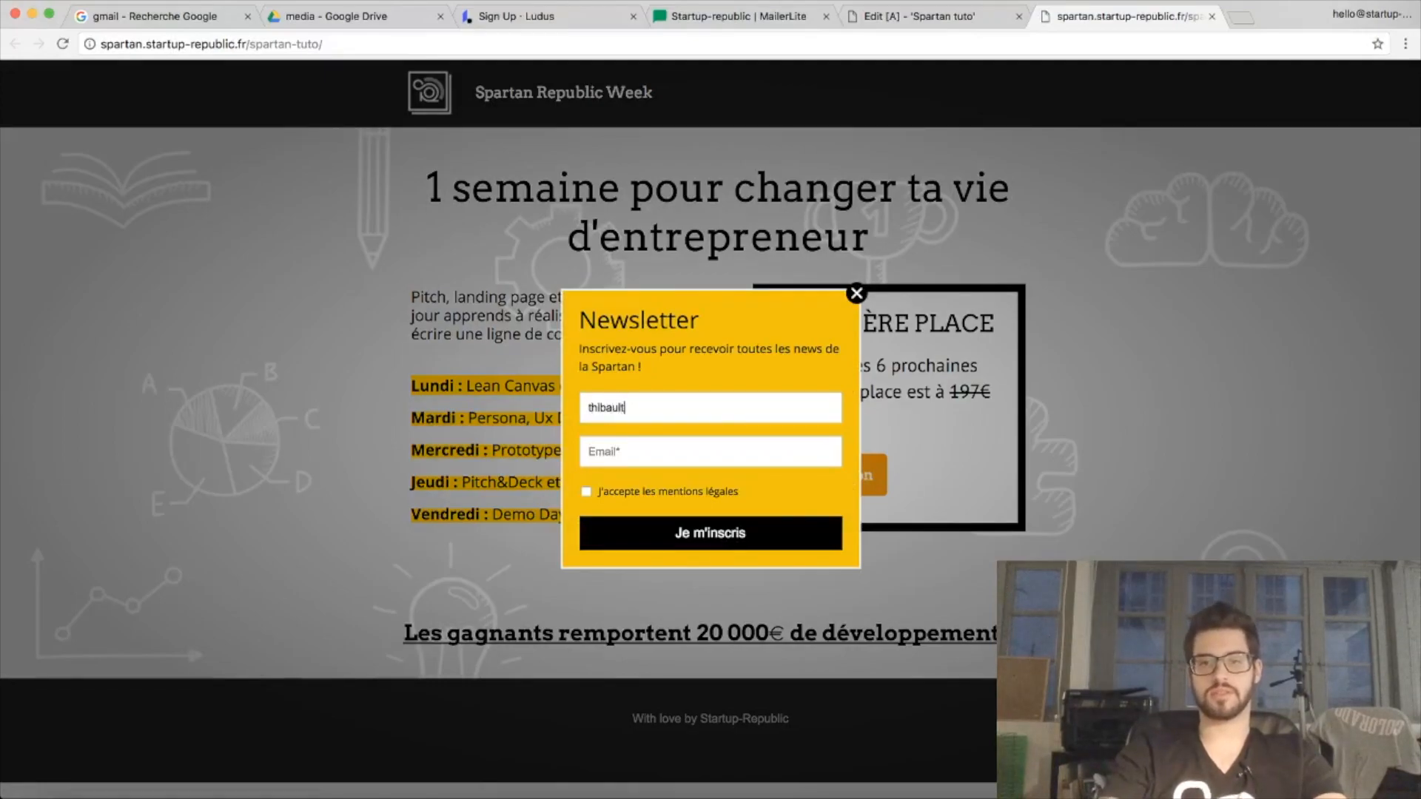
pyautogui.write('hi')
pyautogui.click(719, 473)
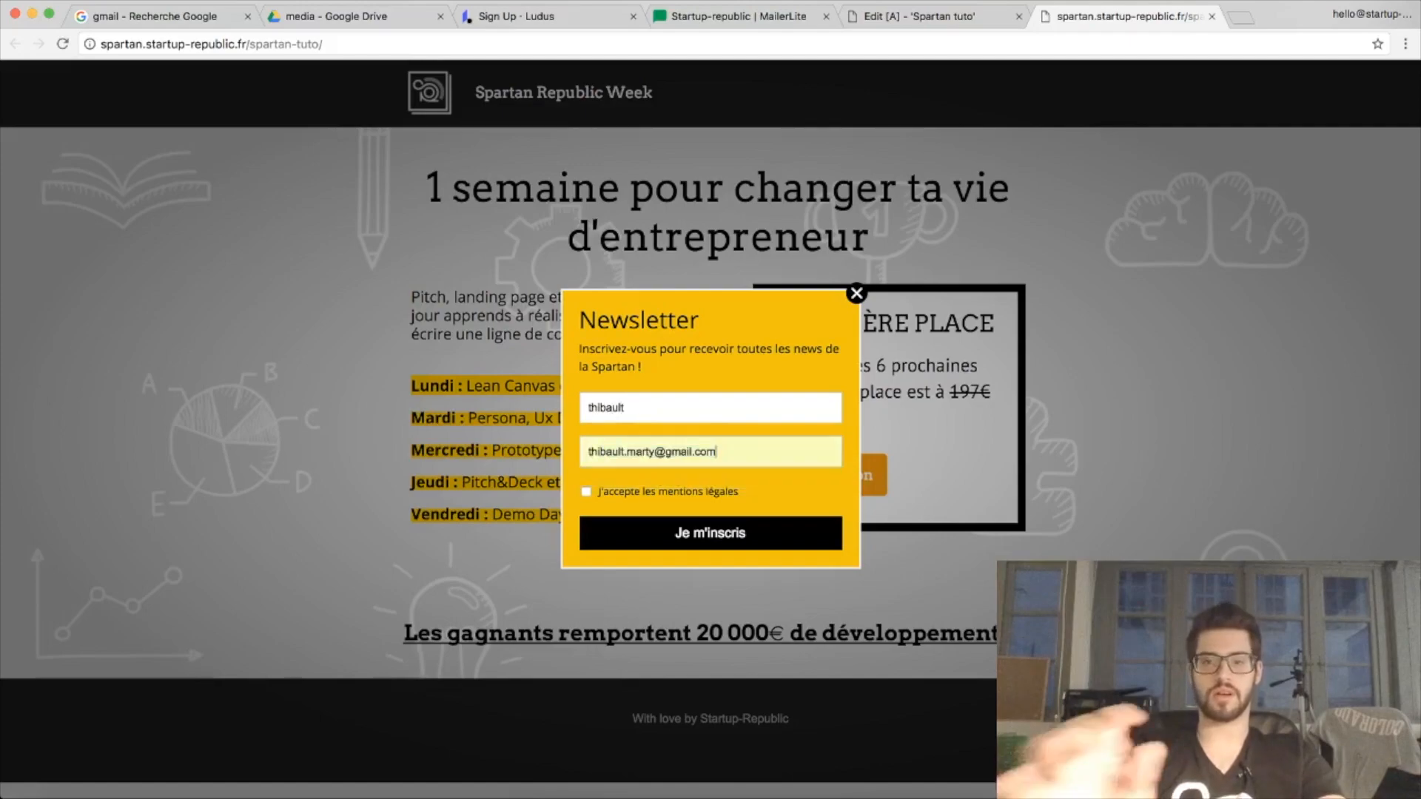
pyautogui.click(660, 546)
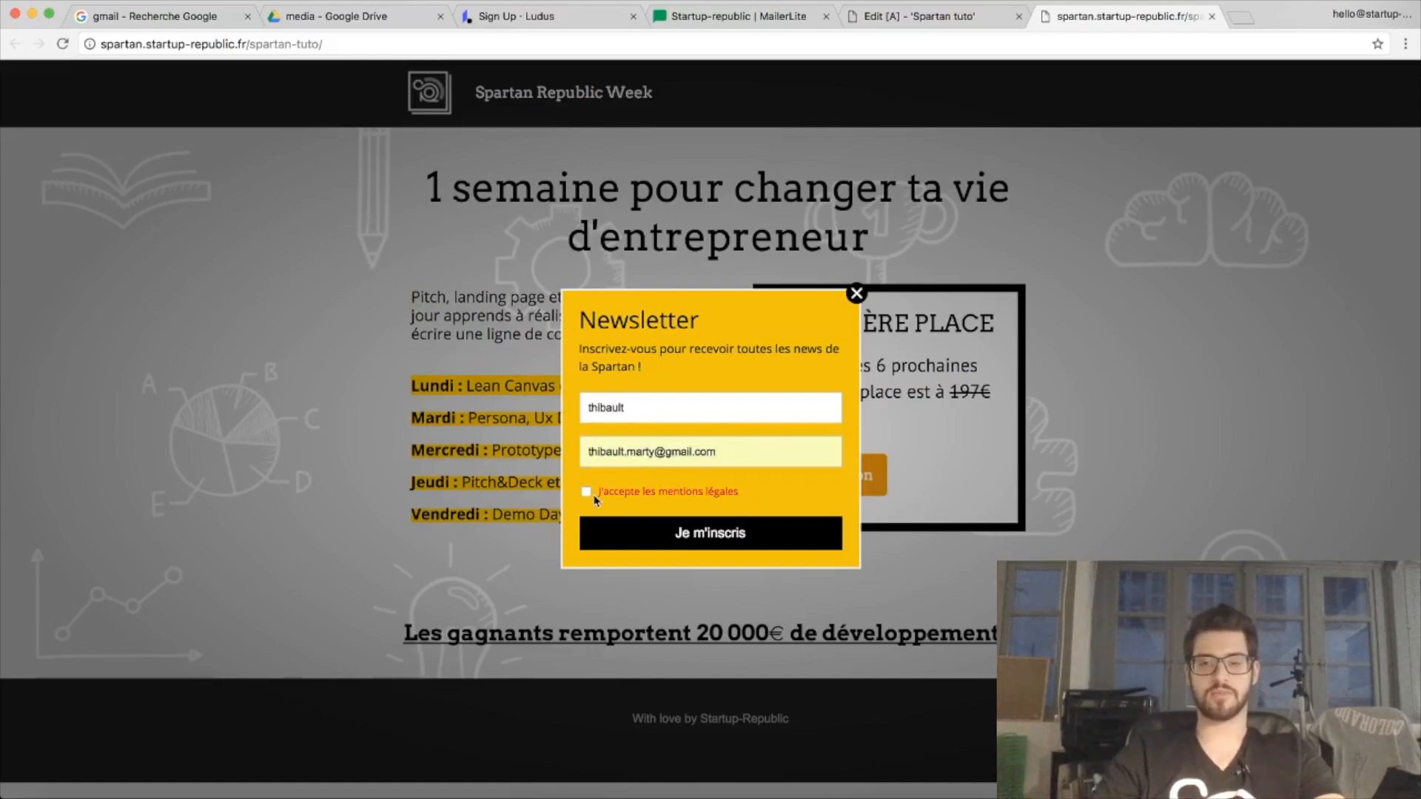
pyautogui.click(710, 534)
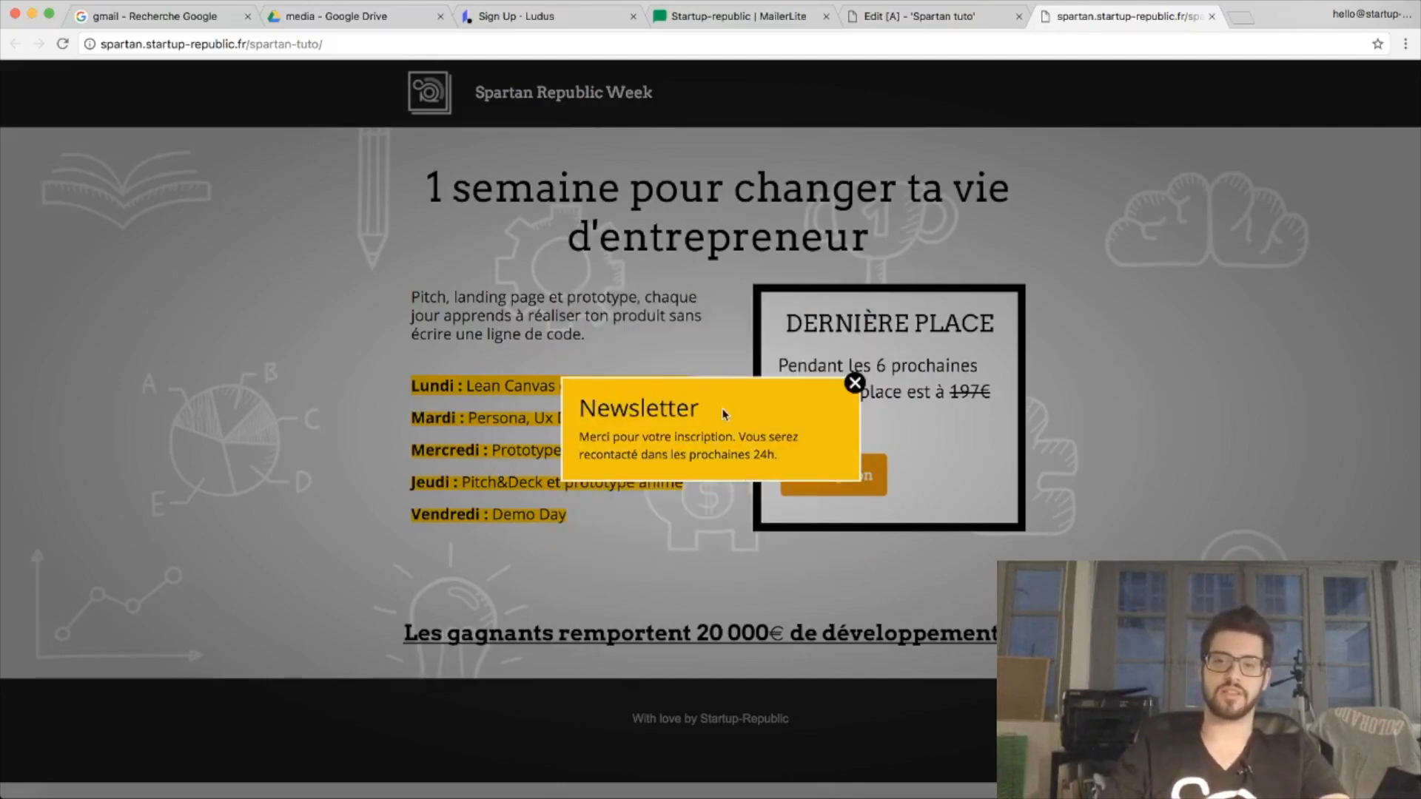
pyautogui.click(855, 383)
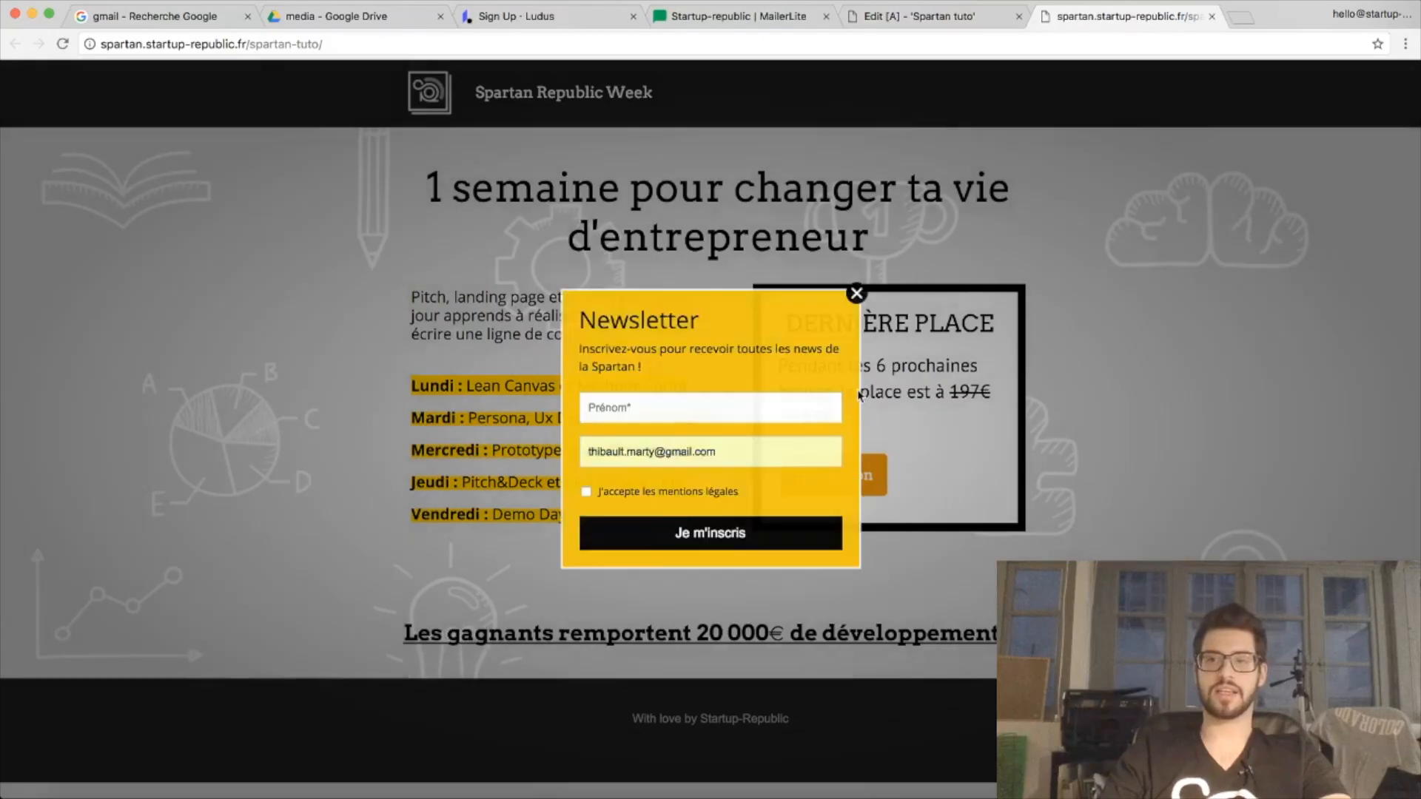
# Switch to MailerLite and check the subscriber list of the "Abonnés Newsletter" group for the test sign-up
pyautogui.click(743, 16)
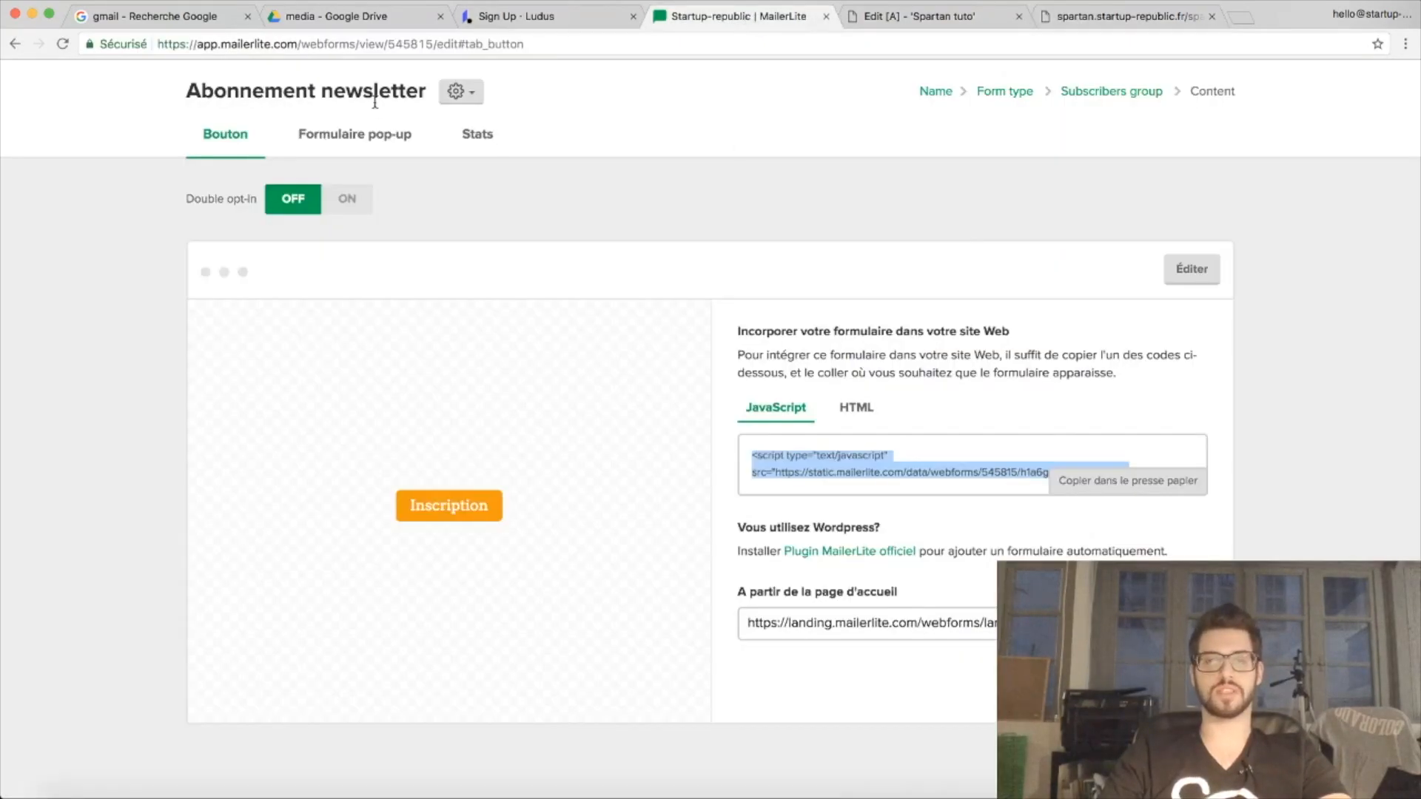
pyautogui.scroll(2, 403, 141)
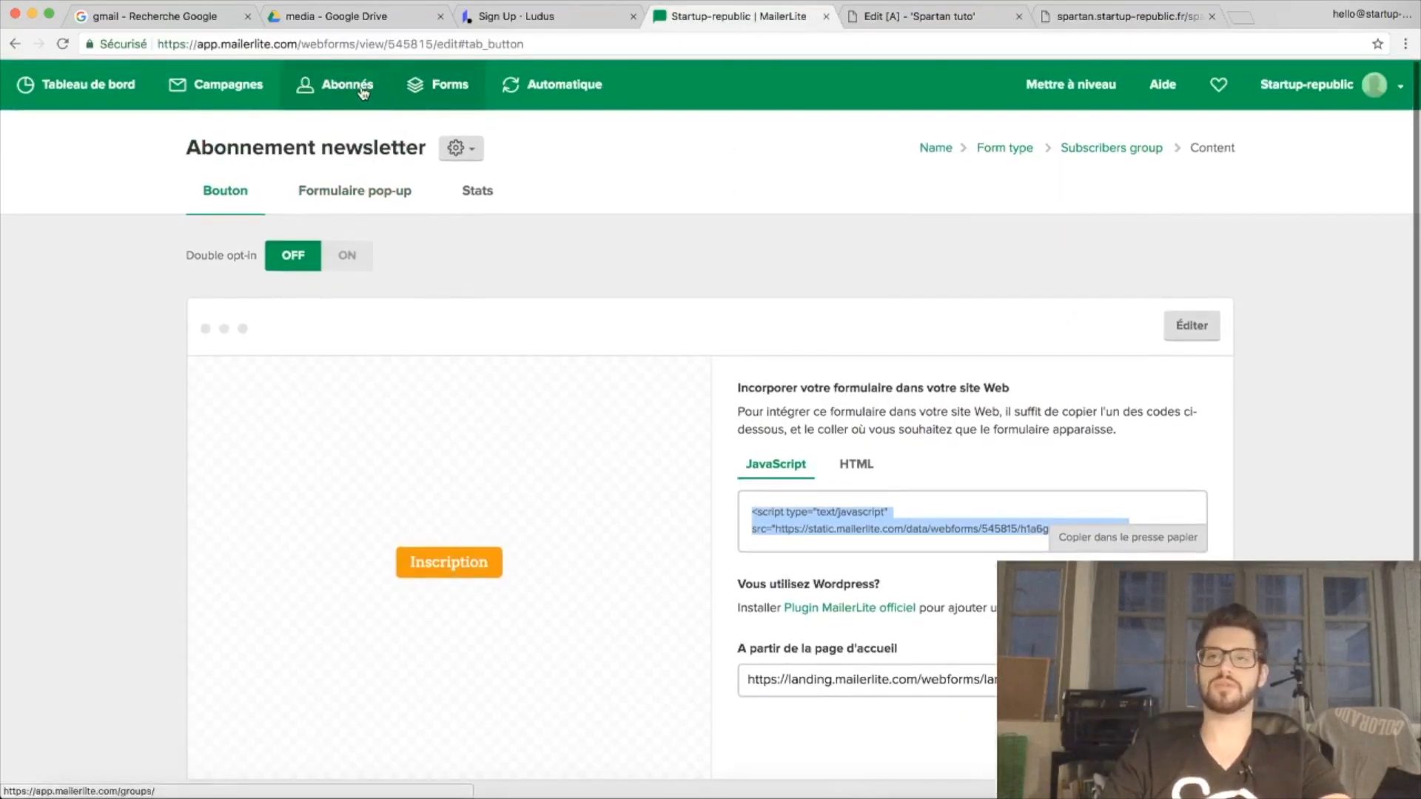
pyautogui.click(361, 98)
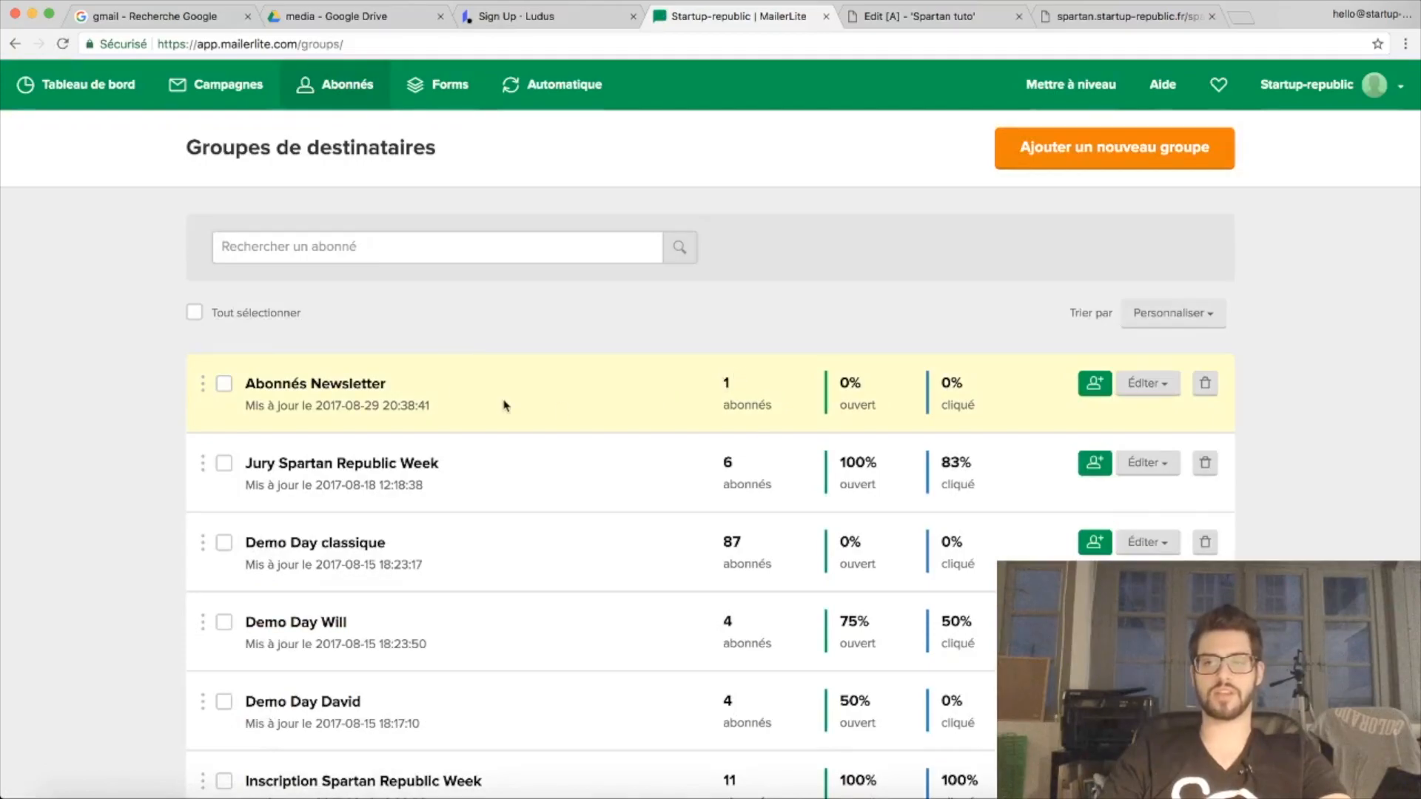
pyautogui.click(351, 388)
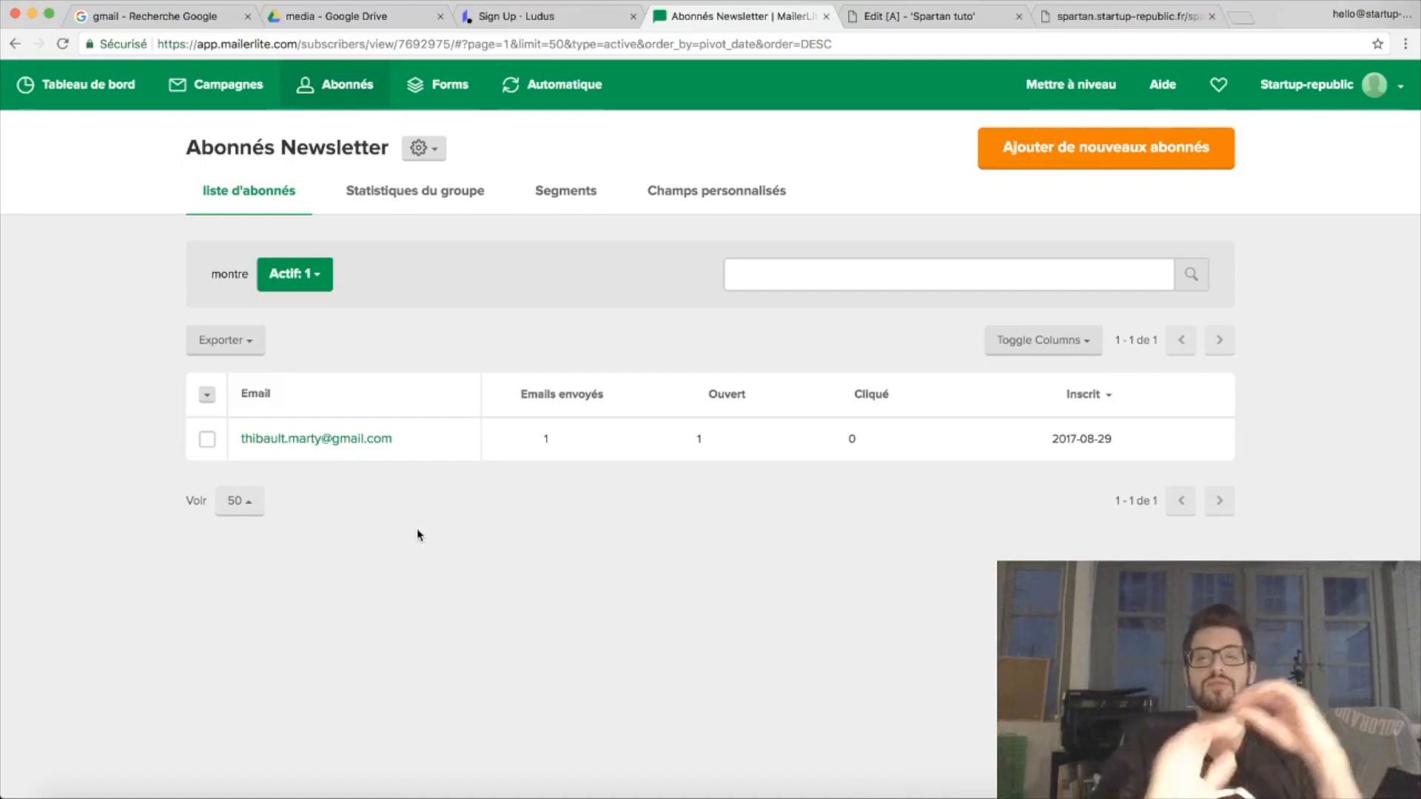
# Open the "Workflow 1" automation and switch it off
pyautogui.click(555, 100)
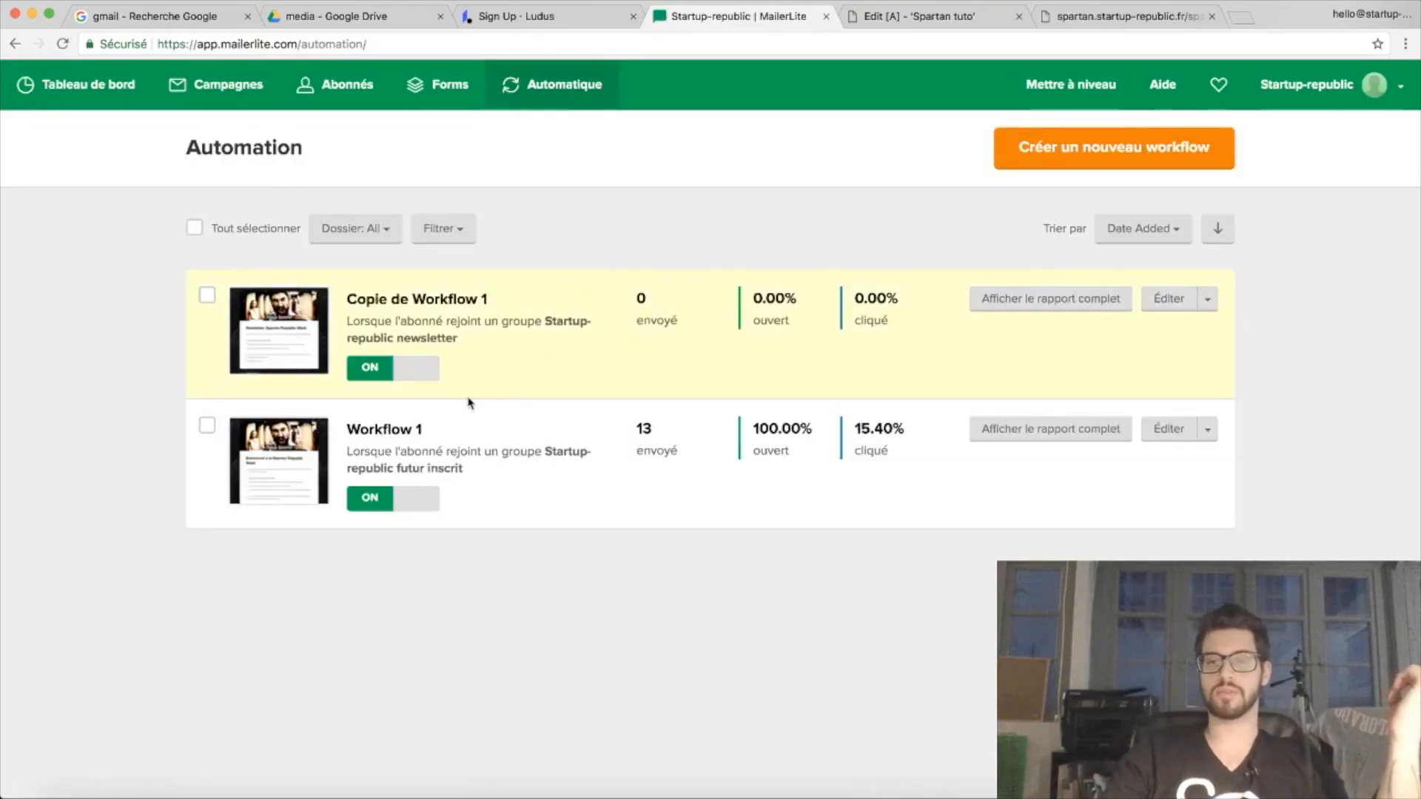
pyautogui.click(379, 437)
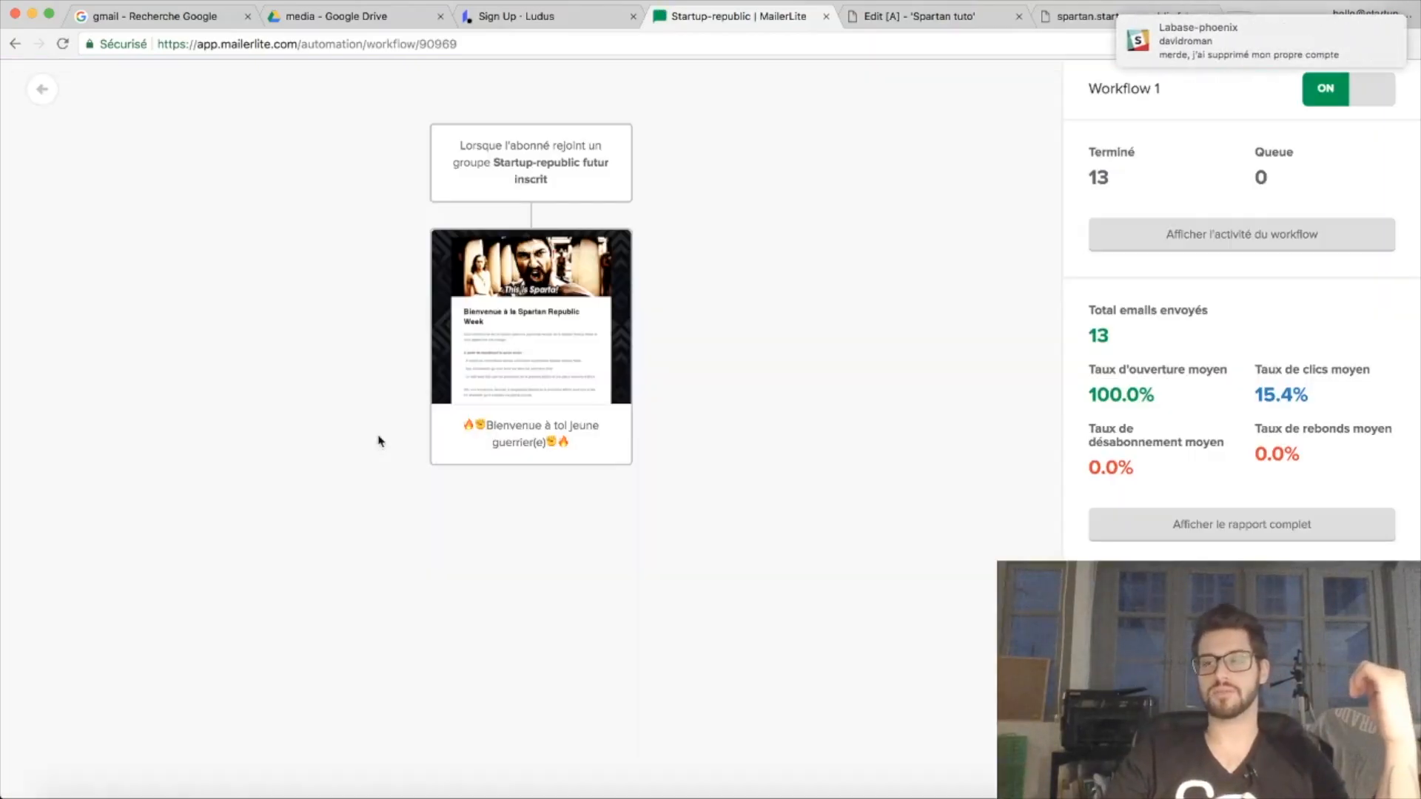
pyautogui.moveTo(1190, 31)
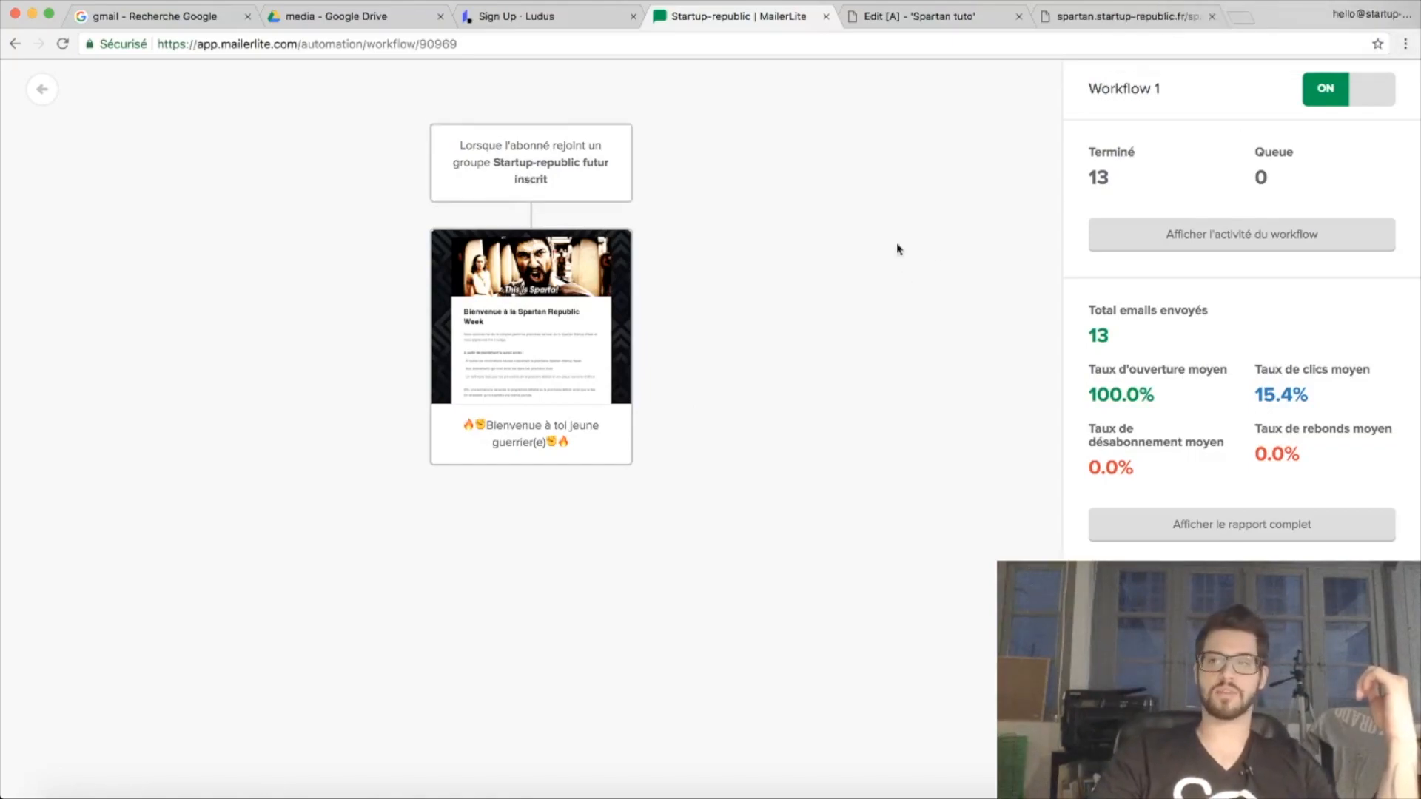
pyautogui.click(1327, 99)
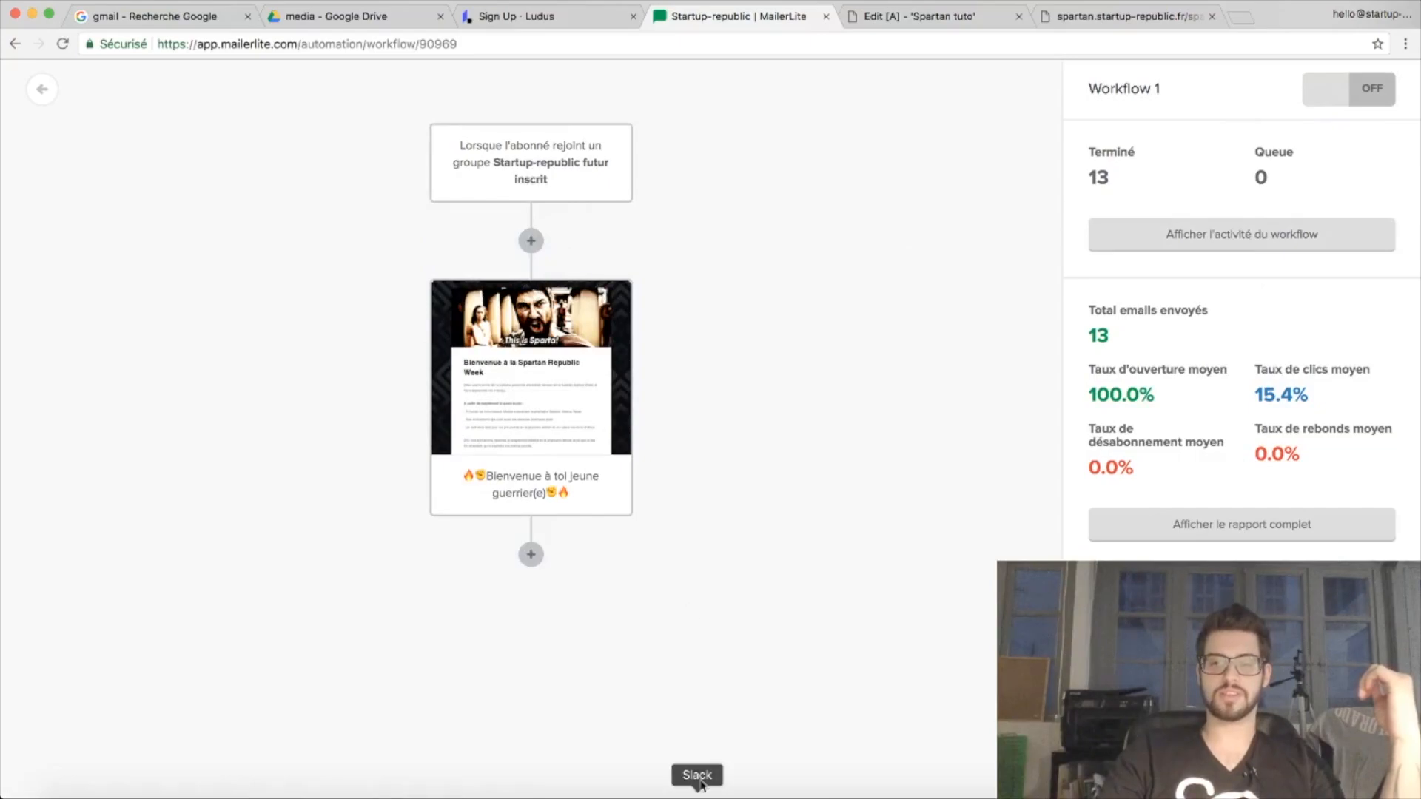
# View the step types that can be inserted between the workflow's trigger and its welcome email, without adding one
pyautogui.click(531, 241)
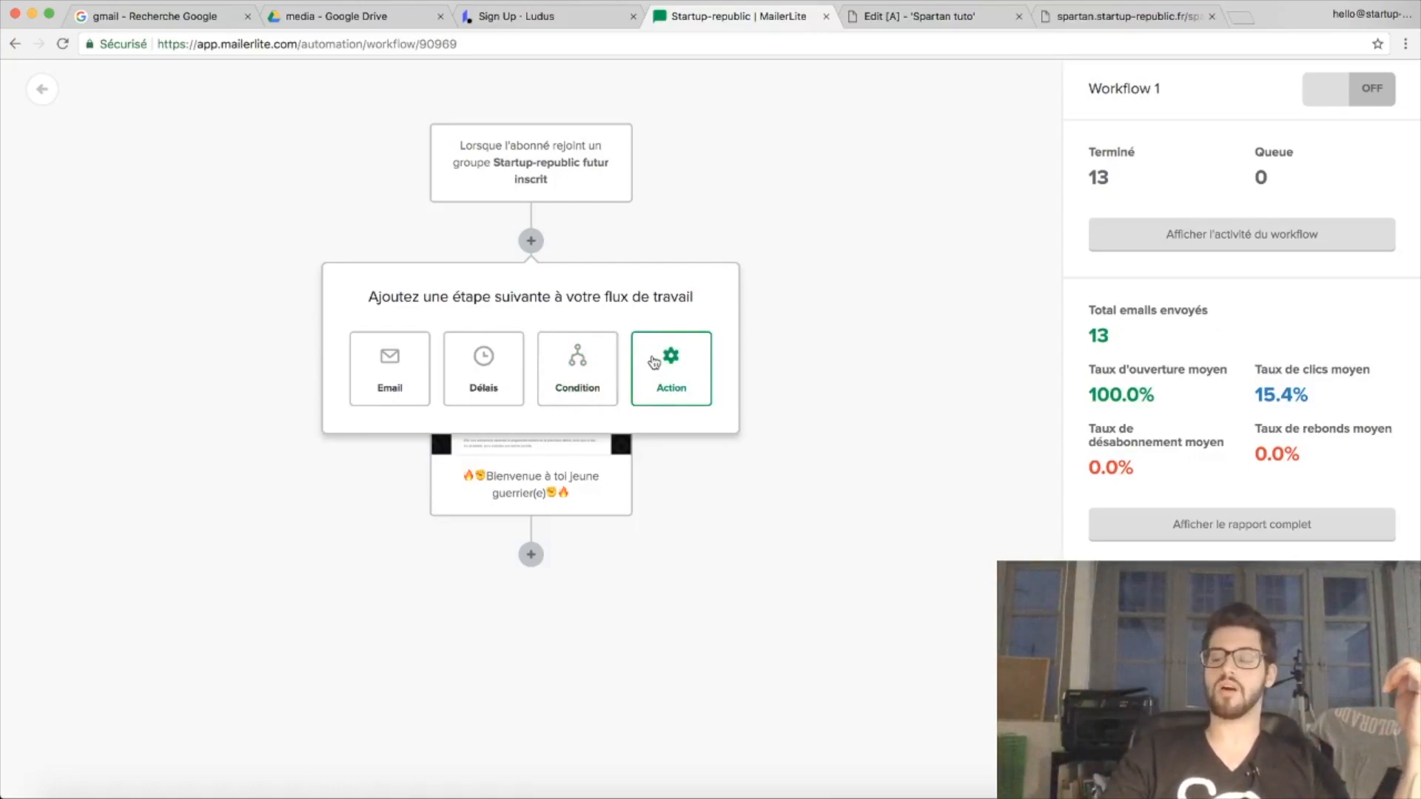
pyautogui.click(246, 351)
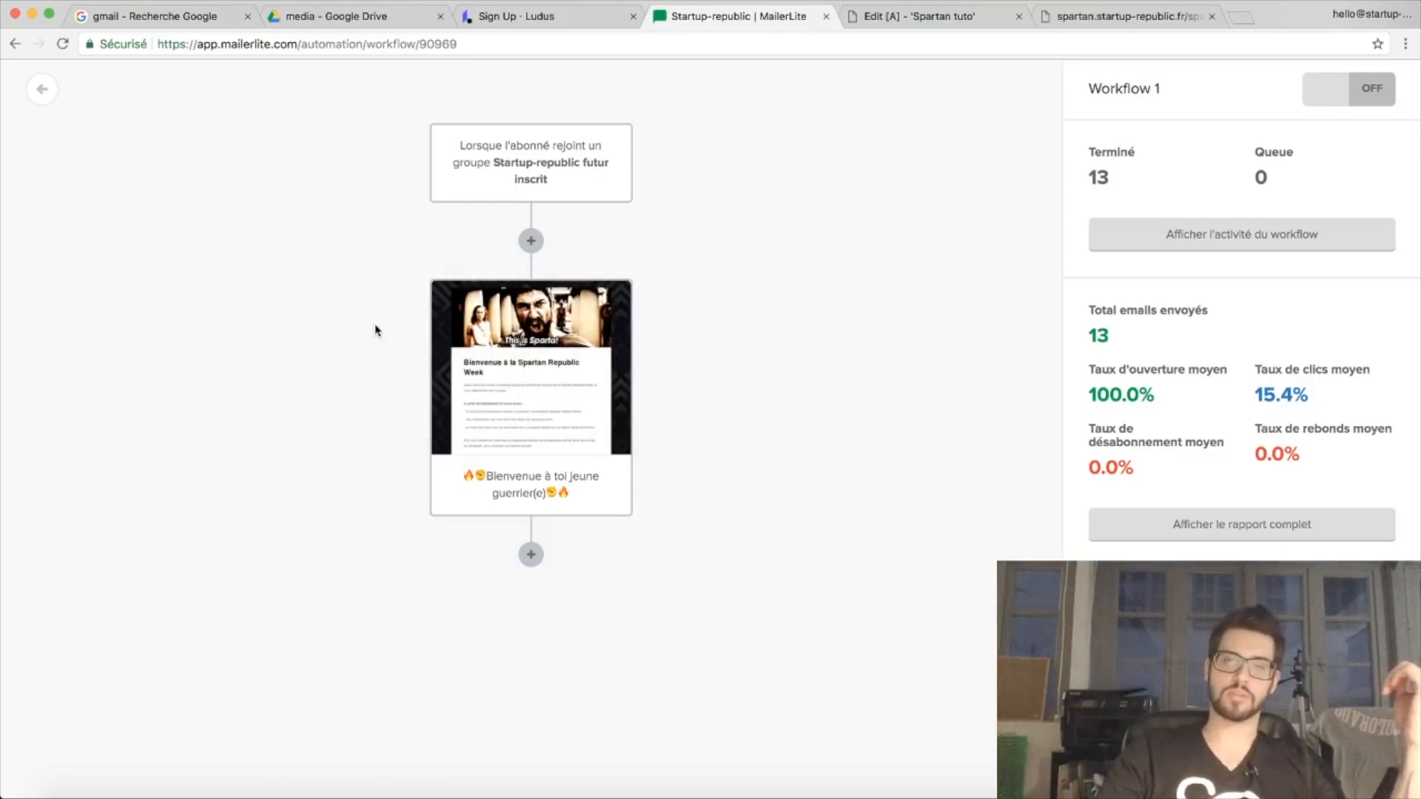
pyautogui.moveTo(577, 401)
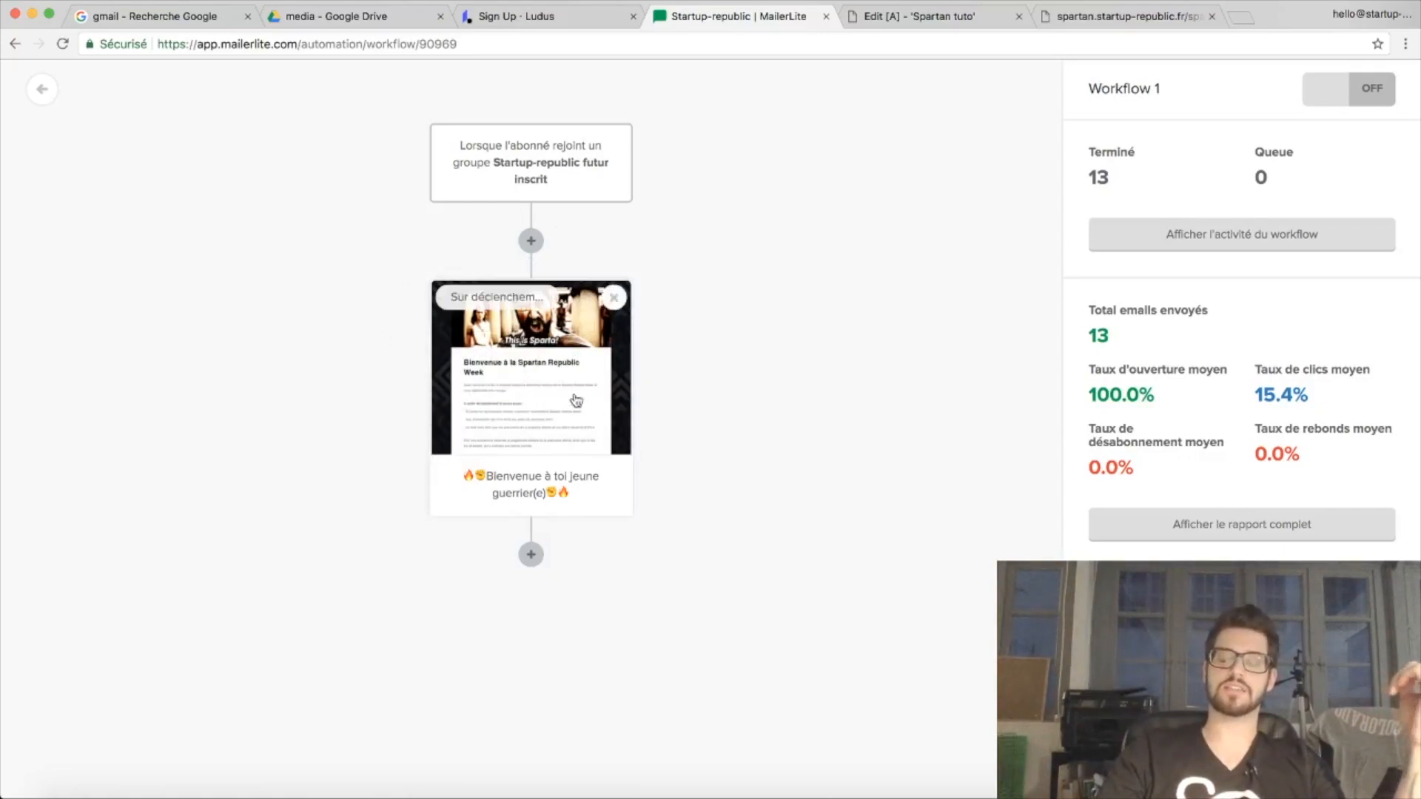